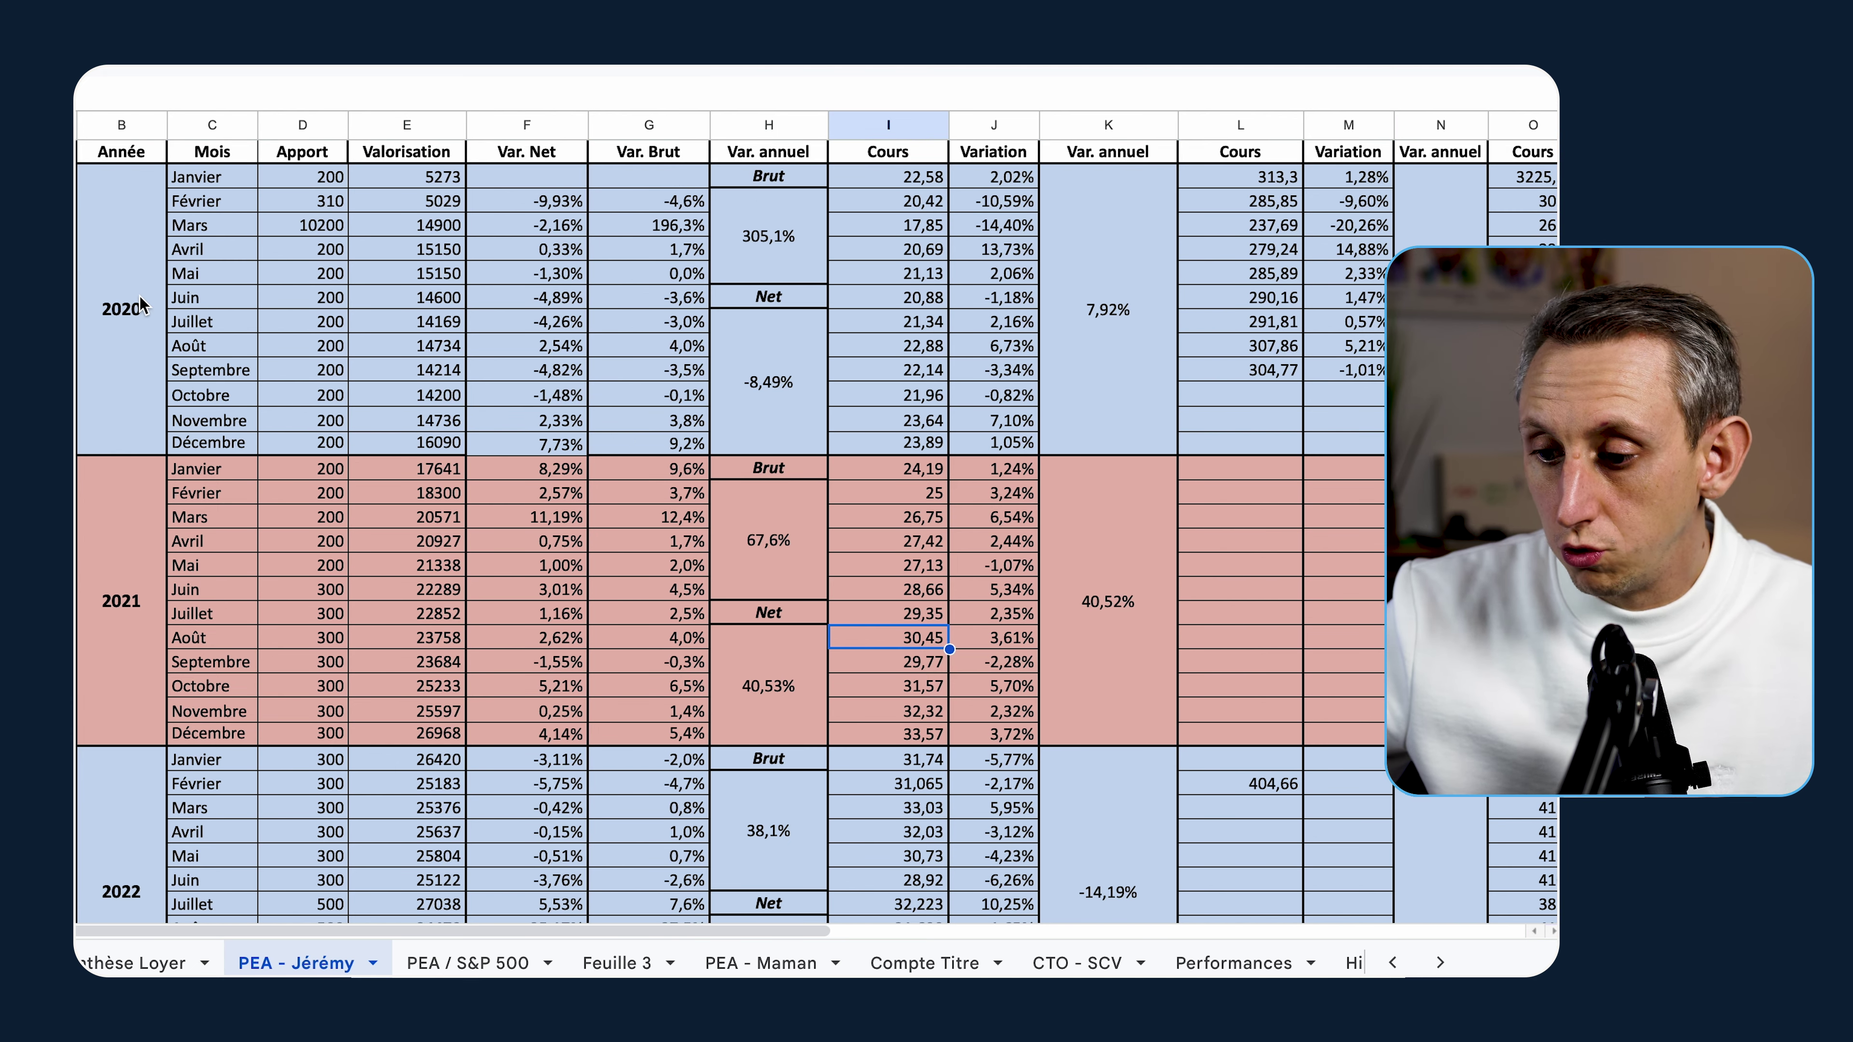
Step: Switch to the PEA / S&P 500 sheet, select its comparison chart and check the 2021 S&P 500 return
{"action": "scroll", "coordinate": [474, 405], "scroll_direction": "down", "scroll_amount": 5}
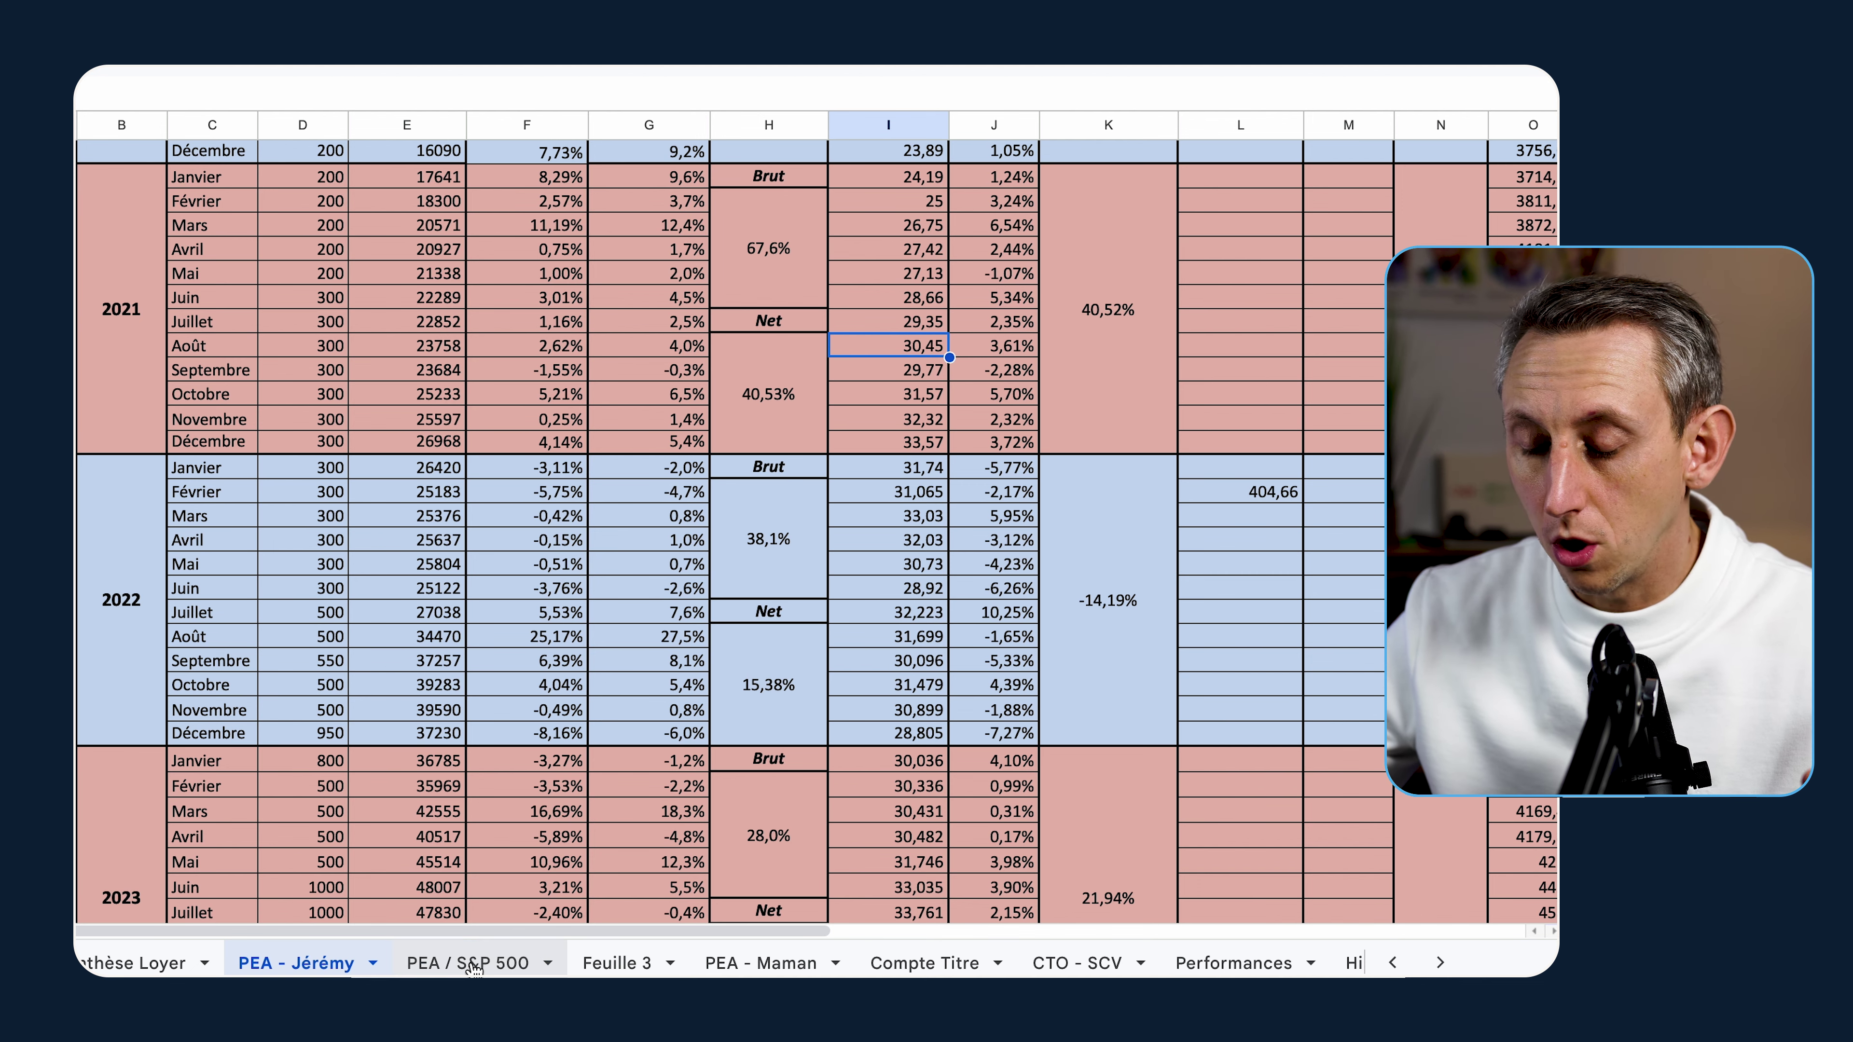
{"action": "left_click", "coordinate": [475, 966]}
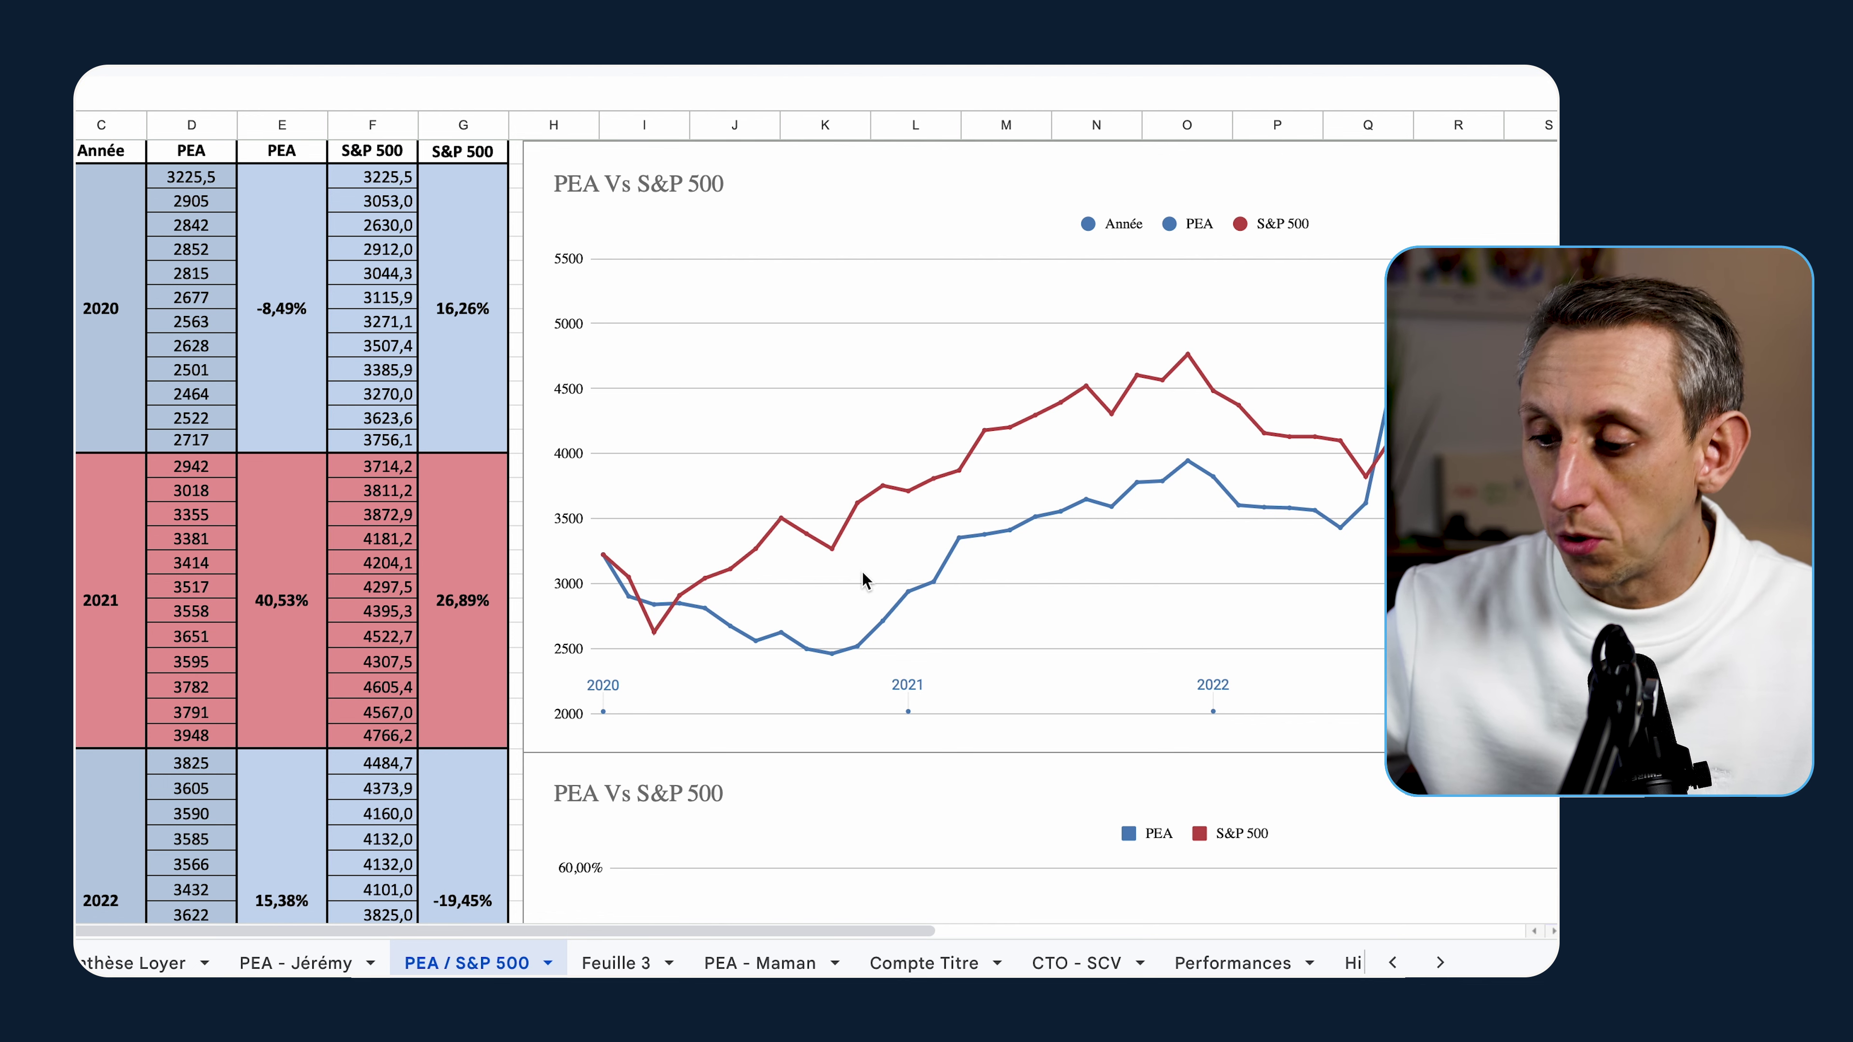
{"action": "scroll", "coordinate": [862, 573], "scroll_direction": "right", "scroll_amount": 5}
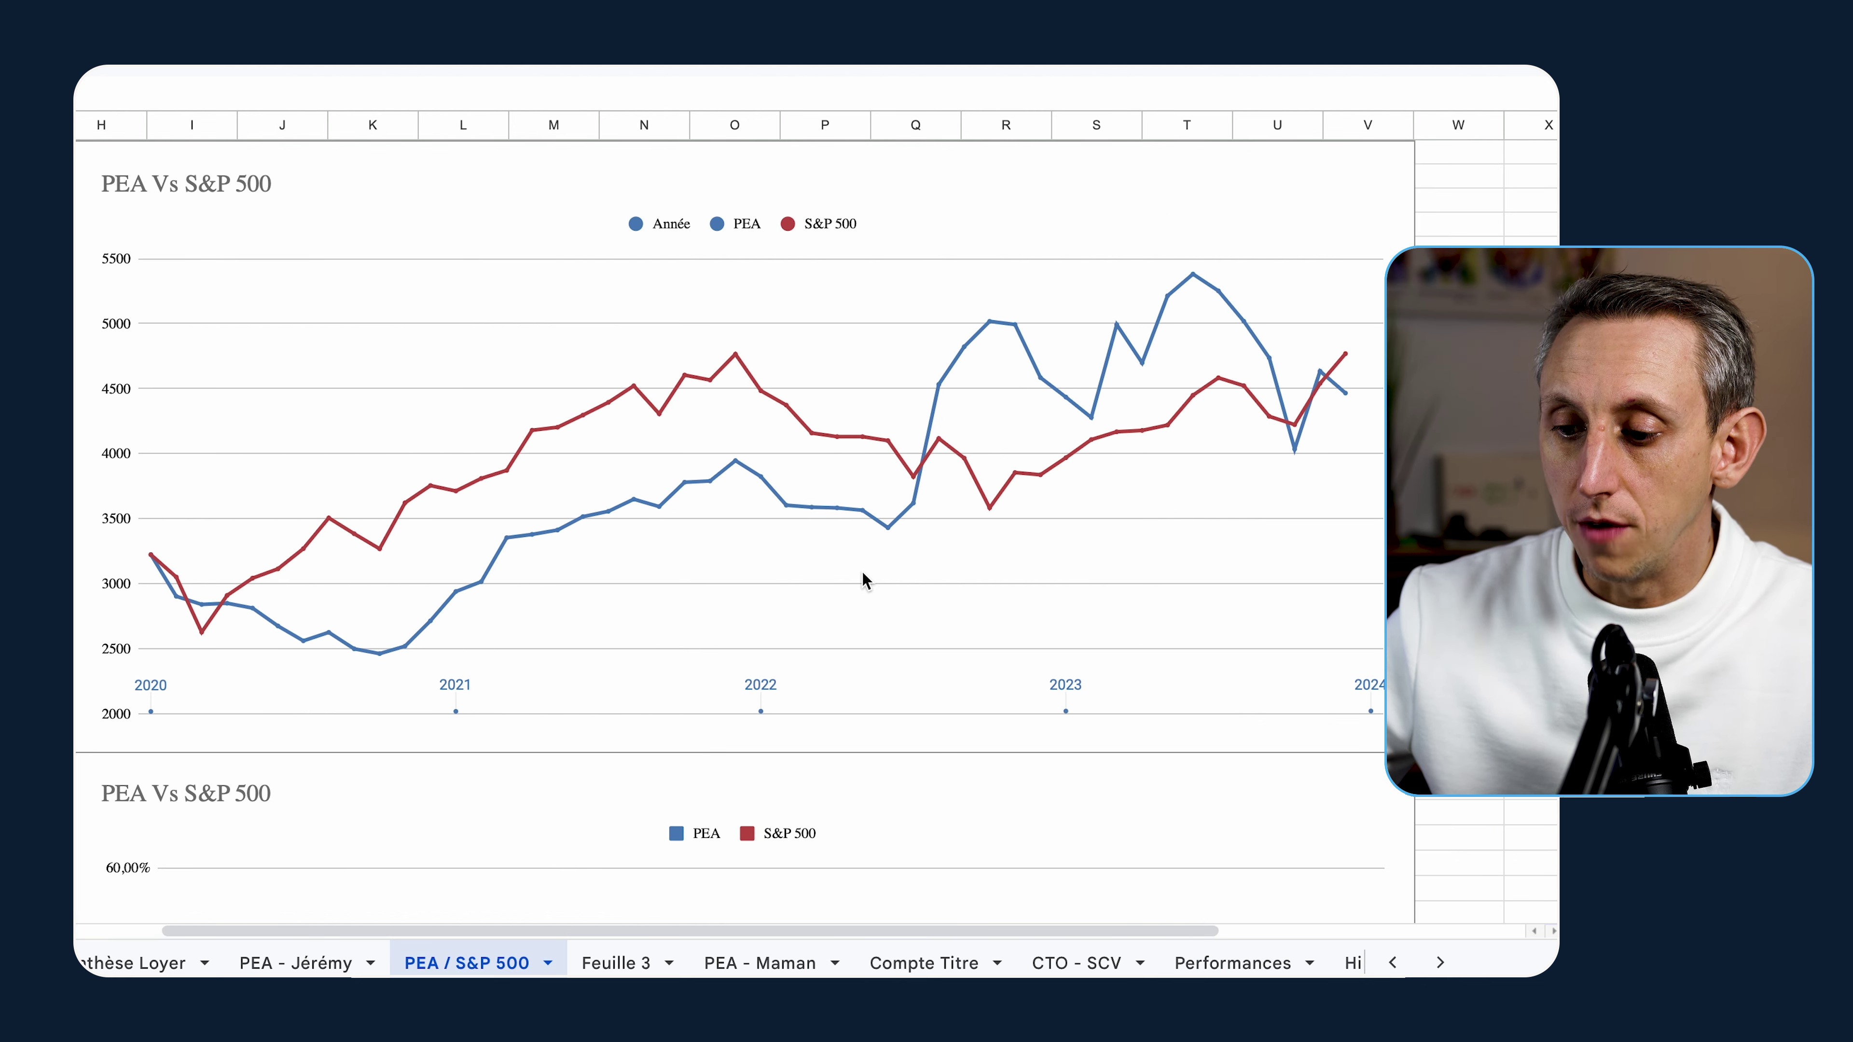
{"action": "left_click", "coordinate": [585, 411]}
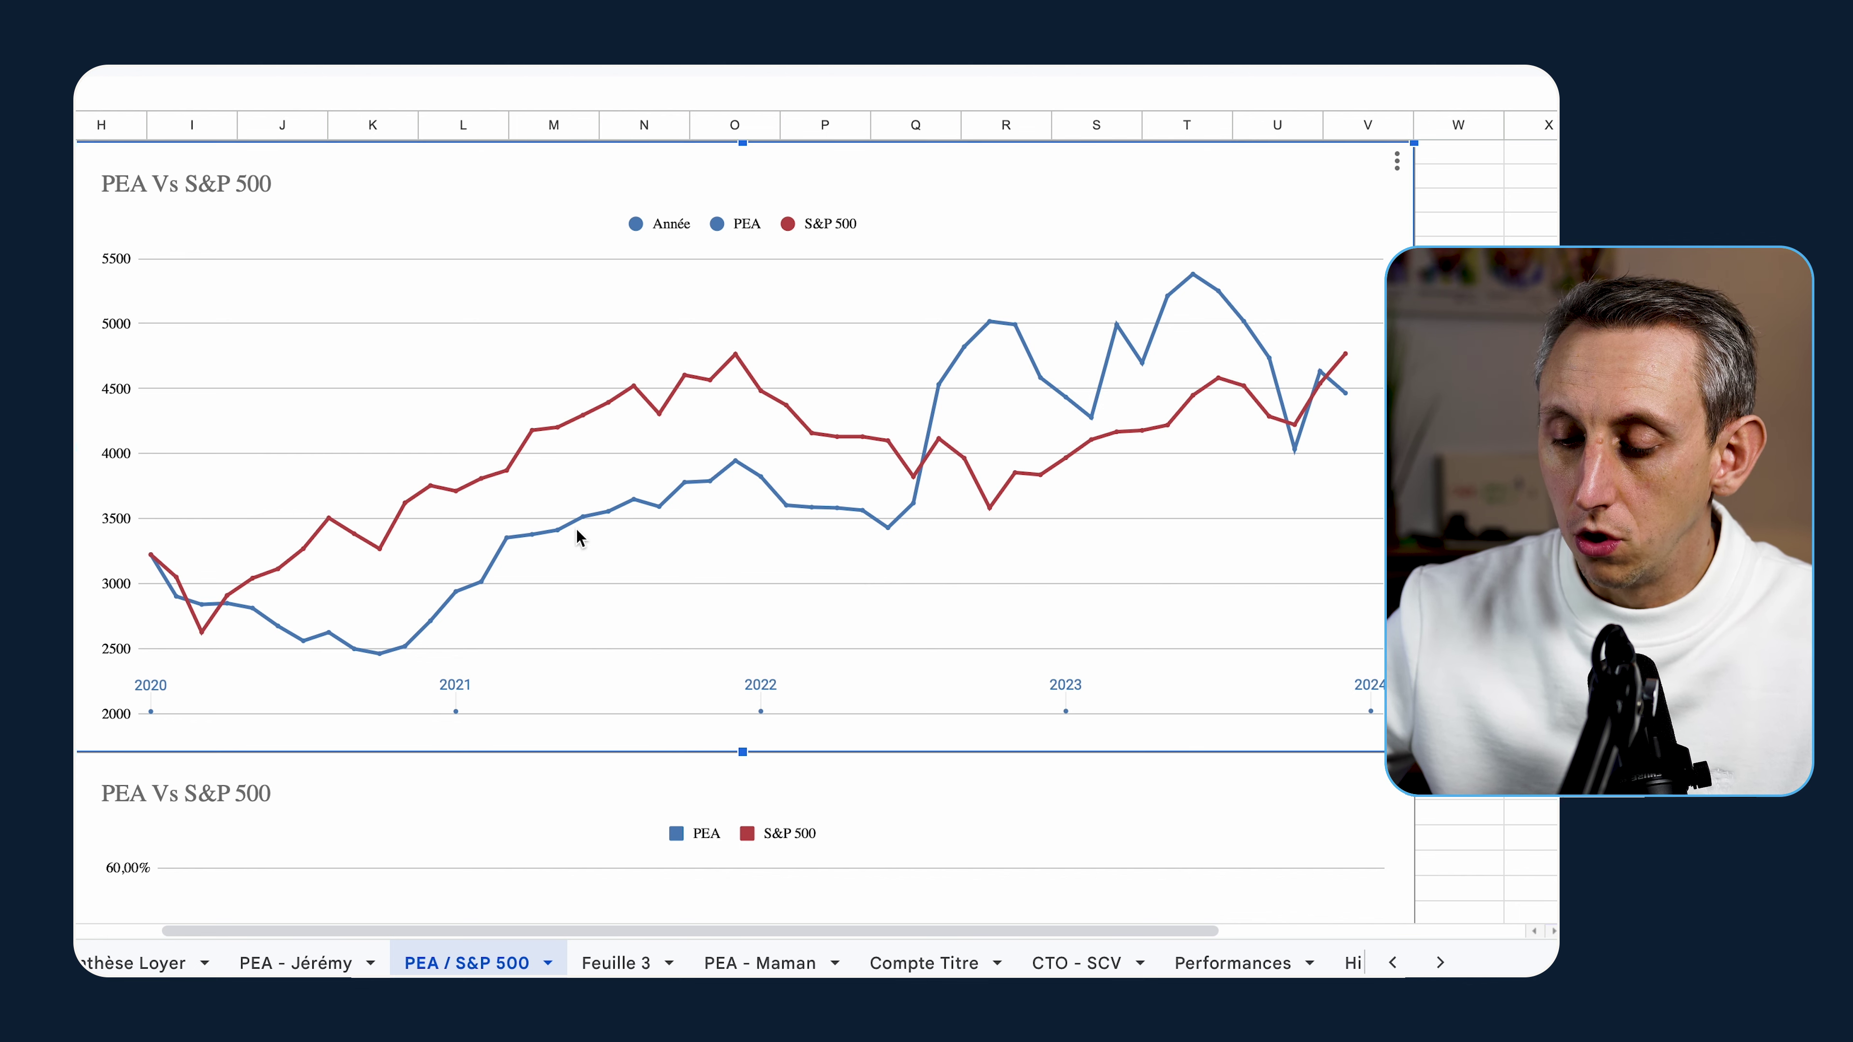
{"action": "scroll", "coordinate": [605, 613], "scroll_direction": "down", "scroll_amount": 6}
{"action": "scroll", "coordinate": [605, 613], "scroll_direction": "left", "scroll_amount": 1}
{"action": "scroll", "coordinate": [609, 636], "scroll_direction": "down", "scroll_amount": 1}
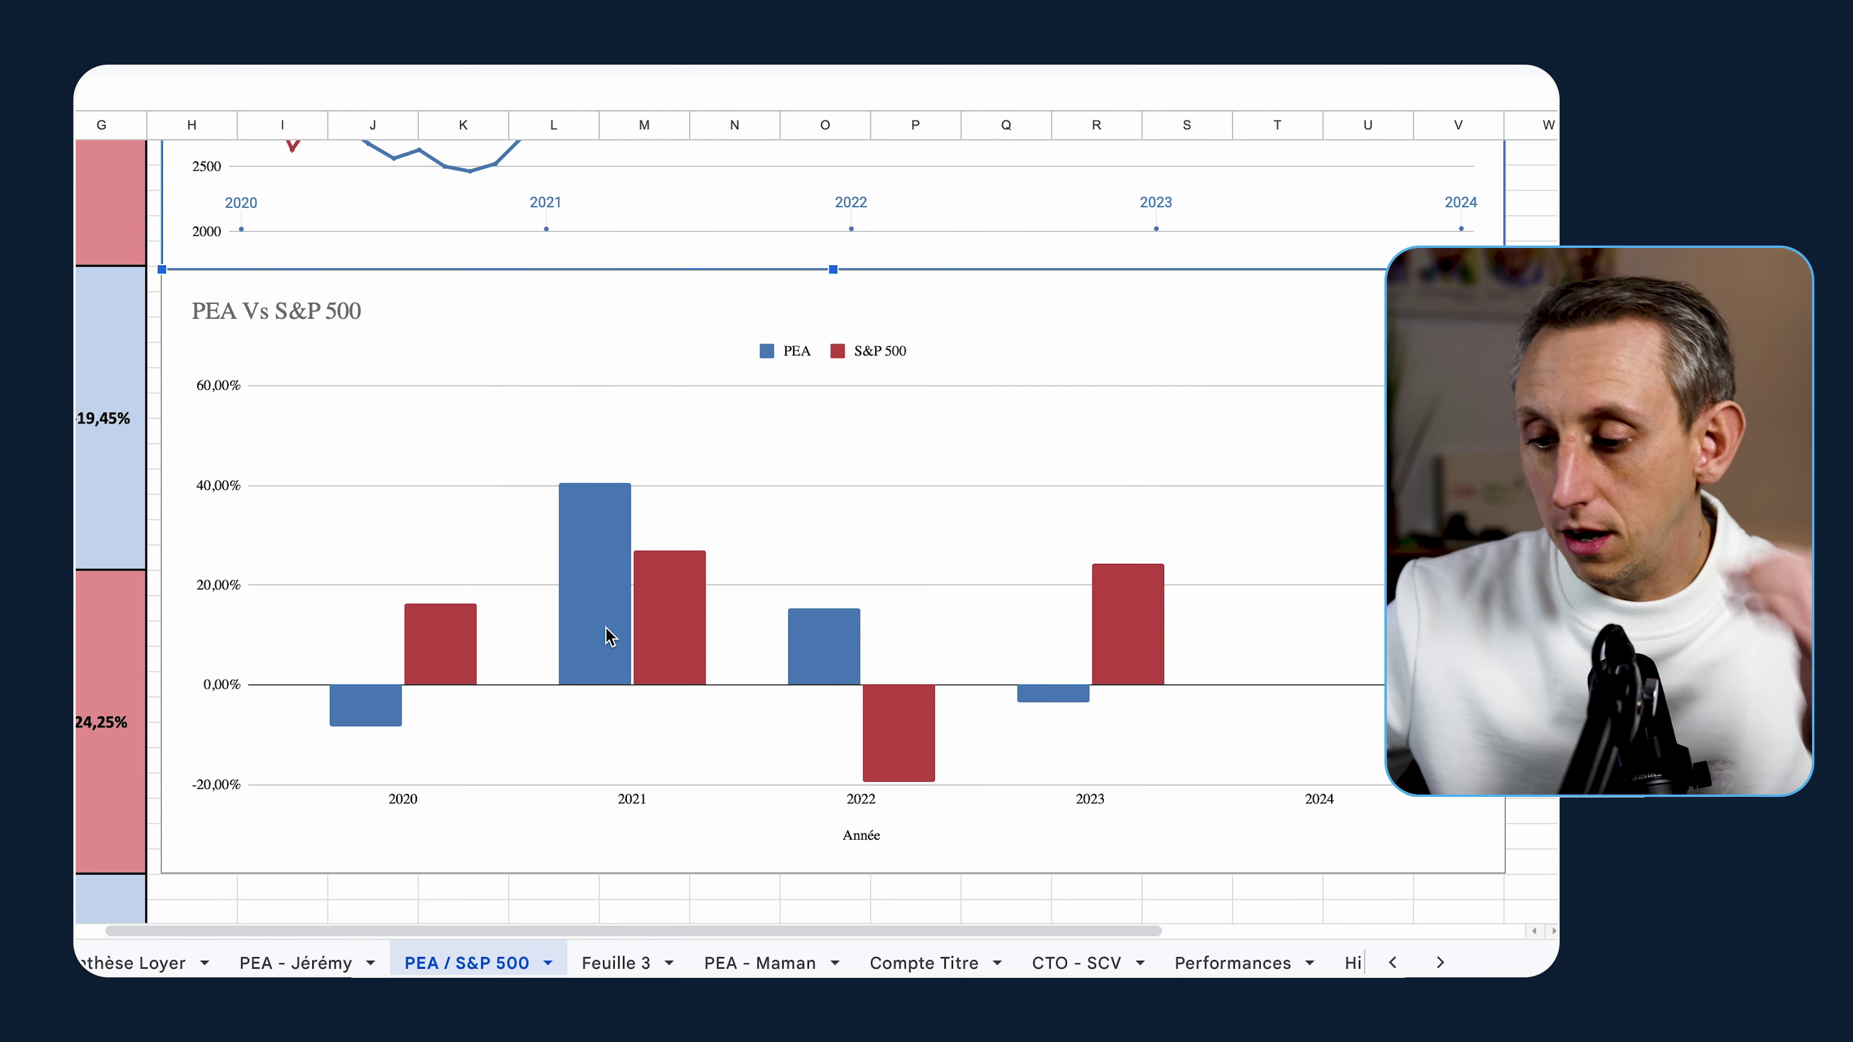
{"action": "scroll", "coordinate": [609, 636], "scroll_direction": "right", "scroll_amount": 1}
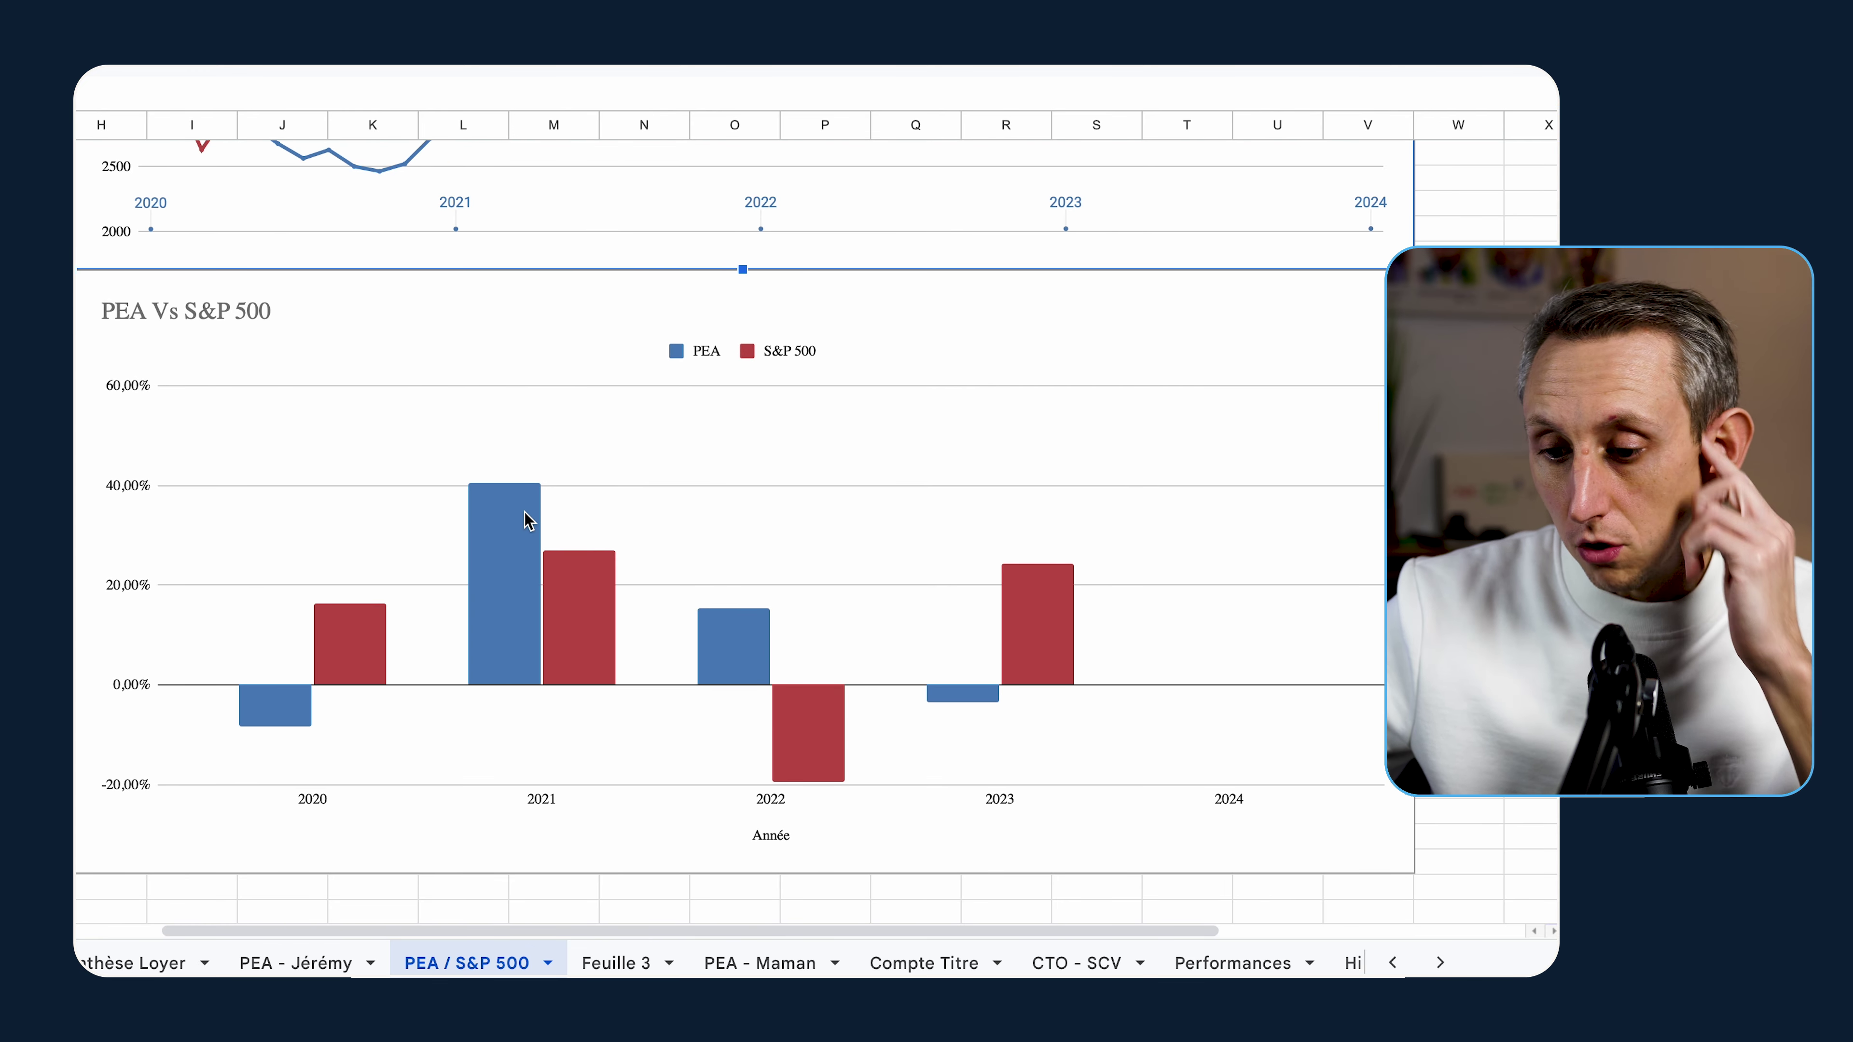
{"action": "left_click", "coordinate": [528, 525]}
{"action": "mouse_move", "coordinate": [578, 615]}
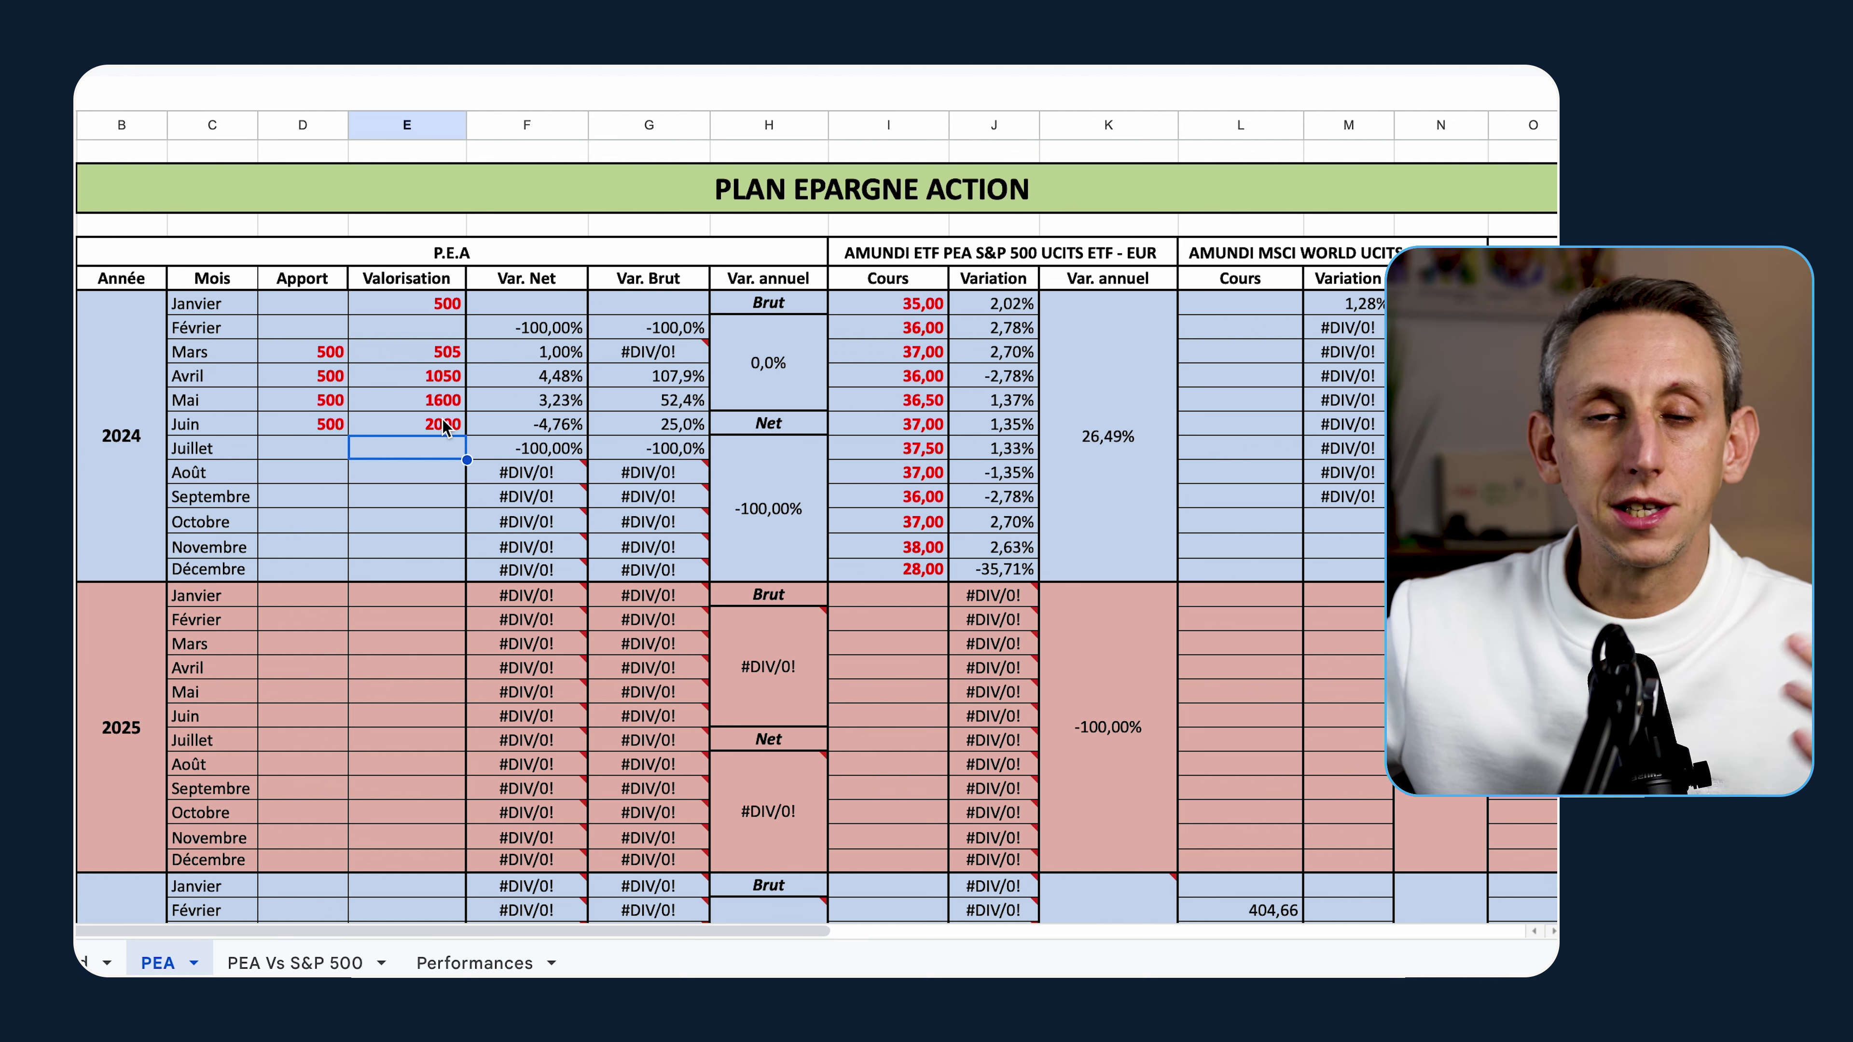
{"action": "scroll", "coordinate": [422, 598], "scroll_direction": "down", "scroll_amount": 3}
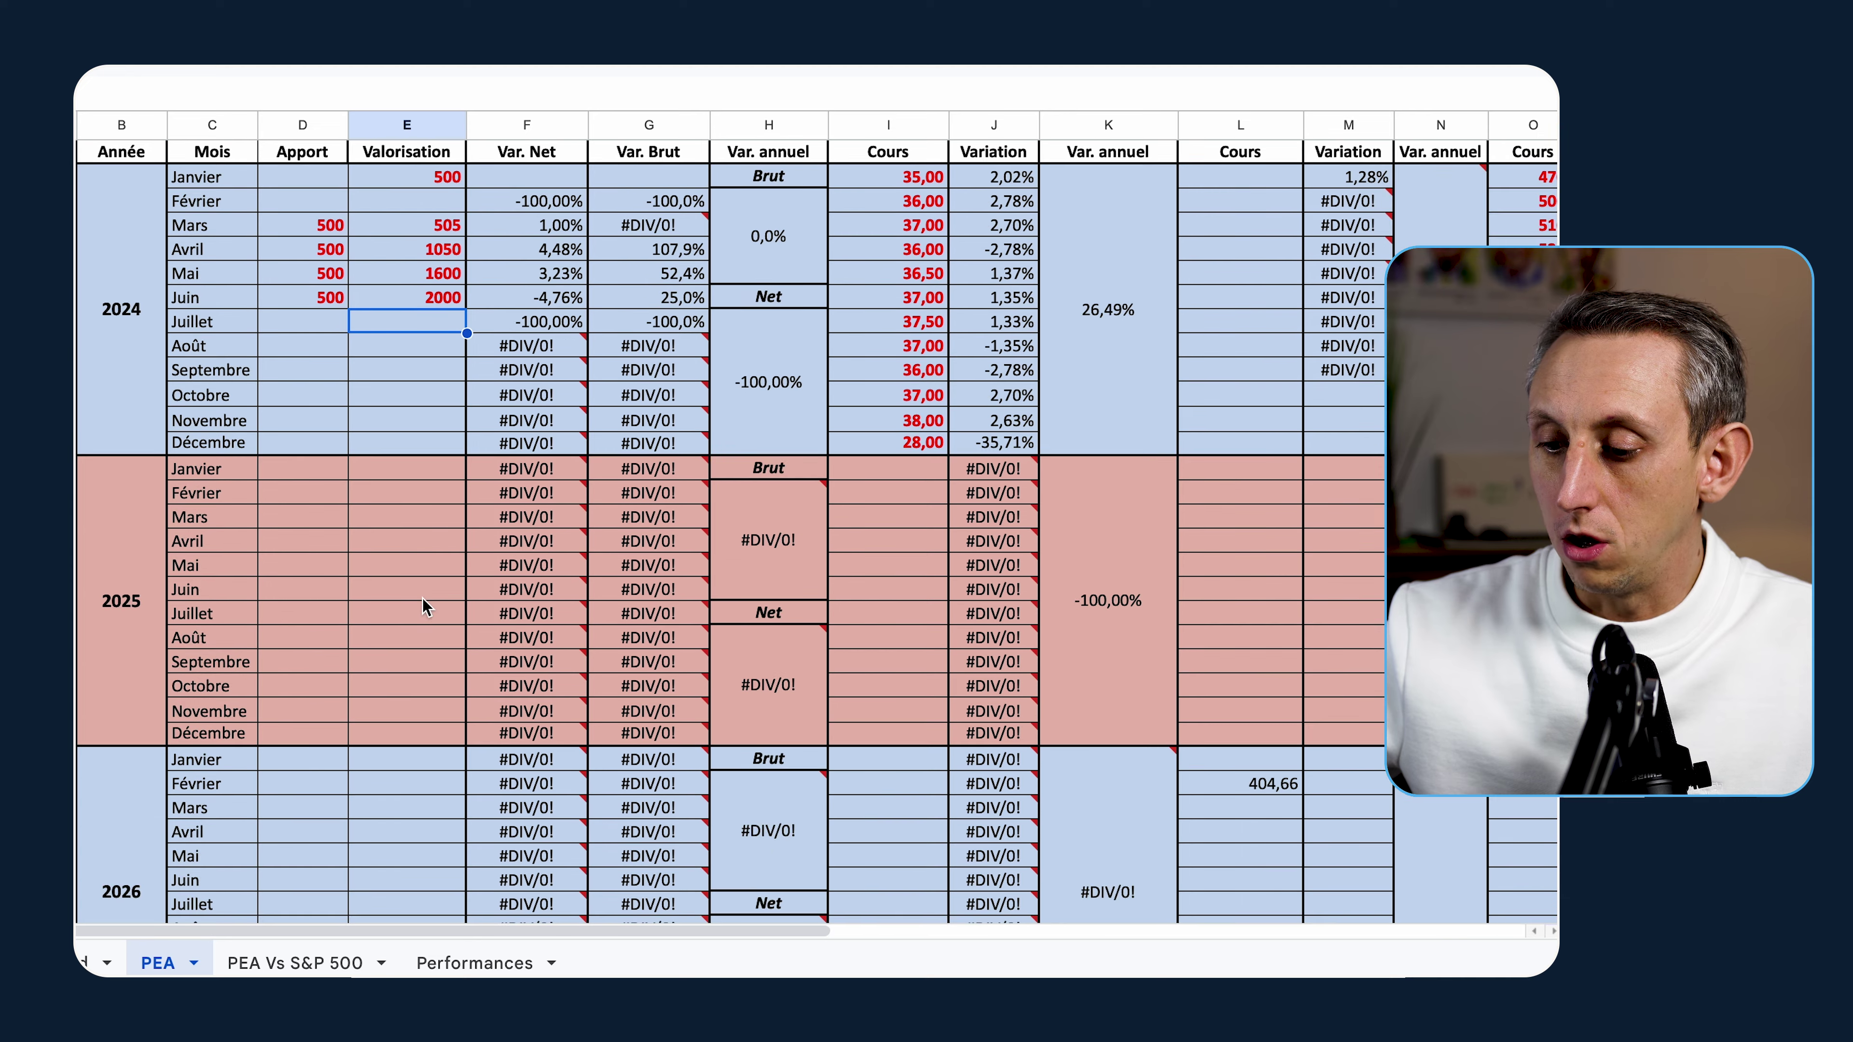
{"action": "scroll", "coordinate": [422, 598], "scroll_direction": "up", "scroll_amount": 3}
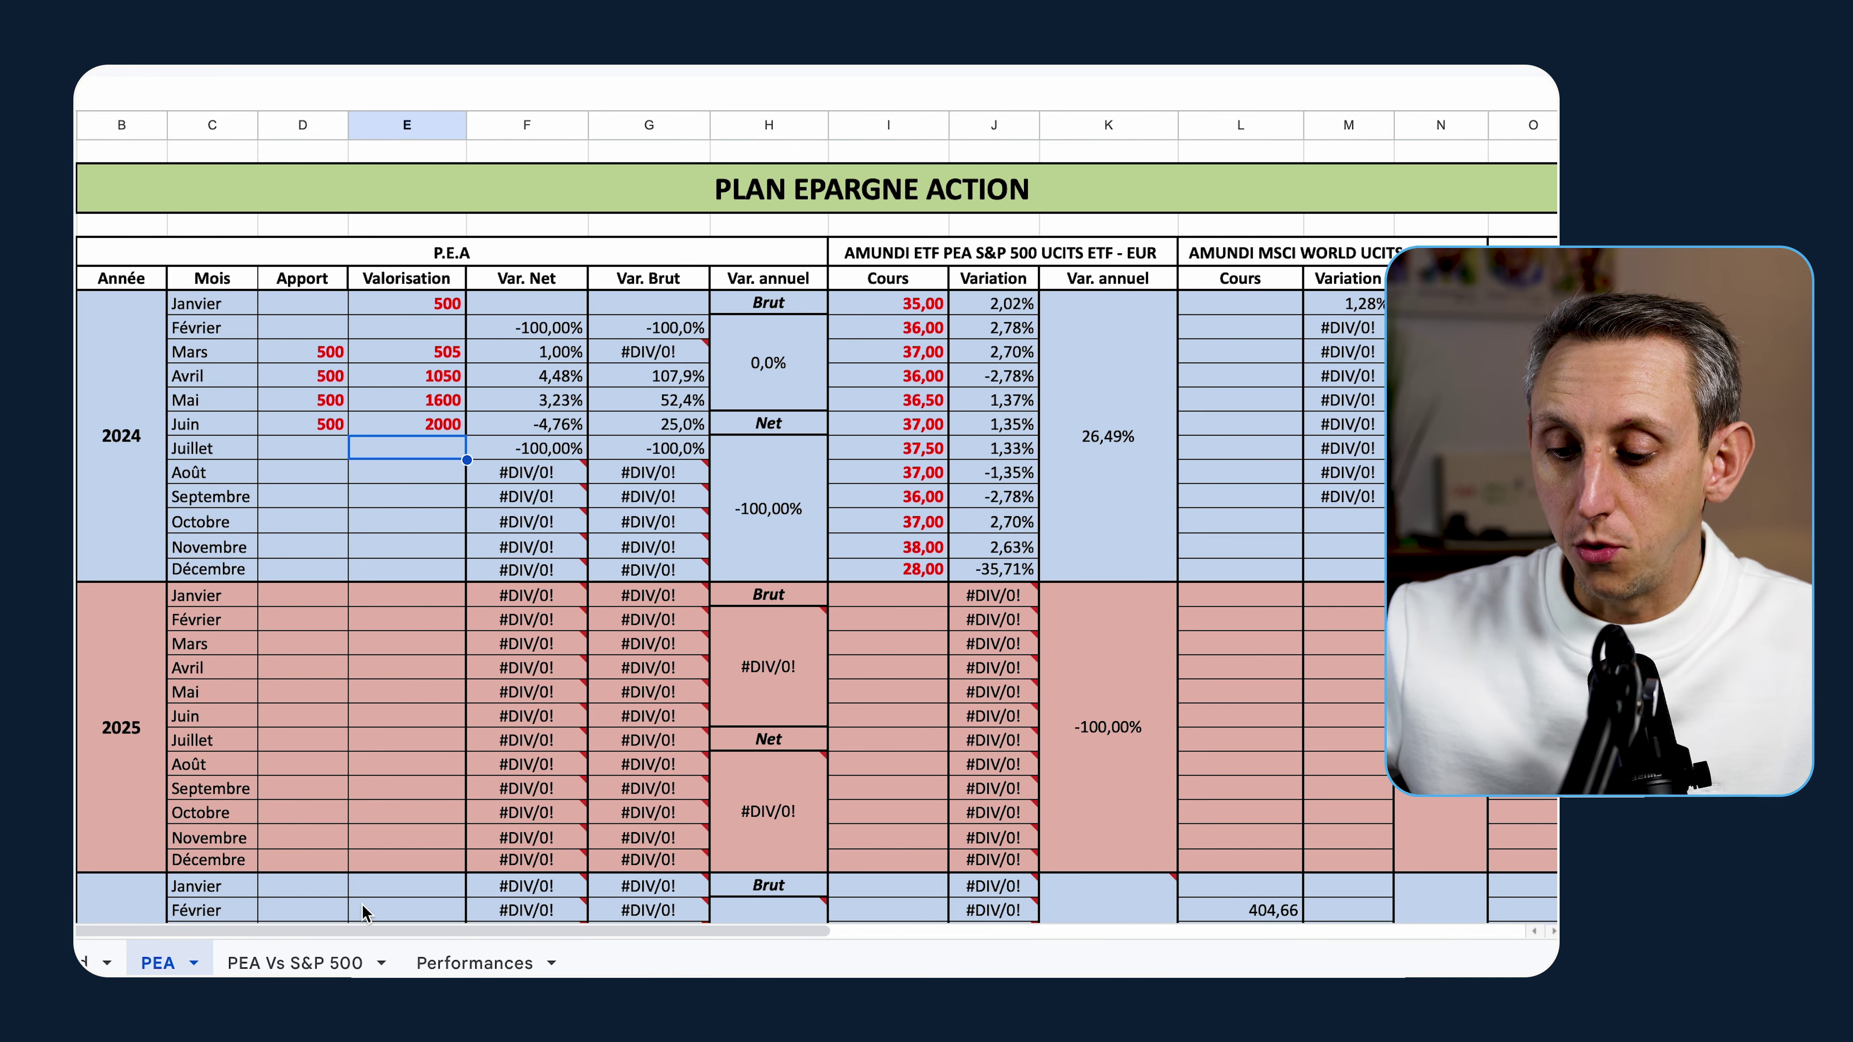
{"action": "left_click", "coordinate": [314, 965]}
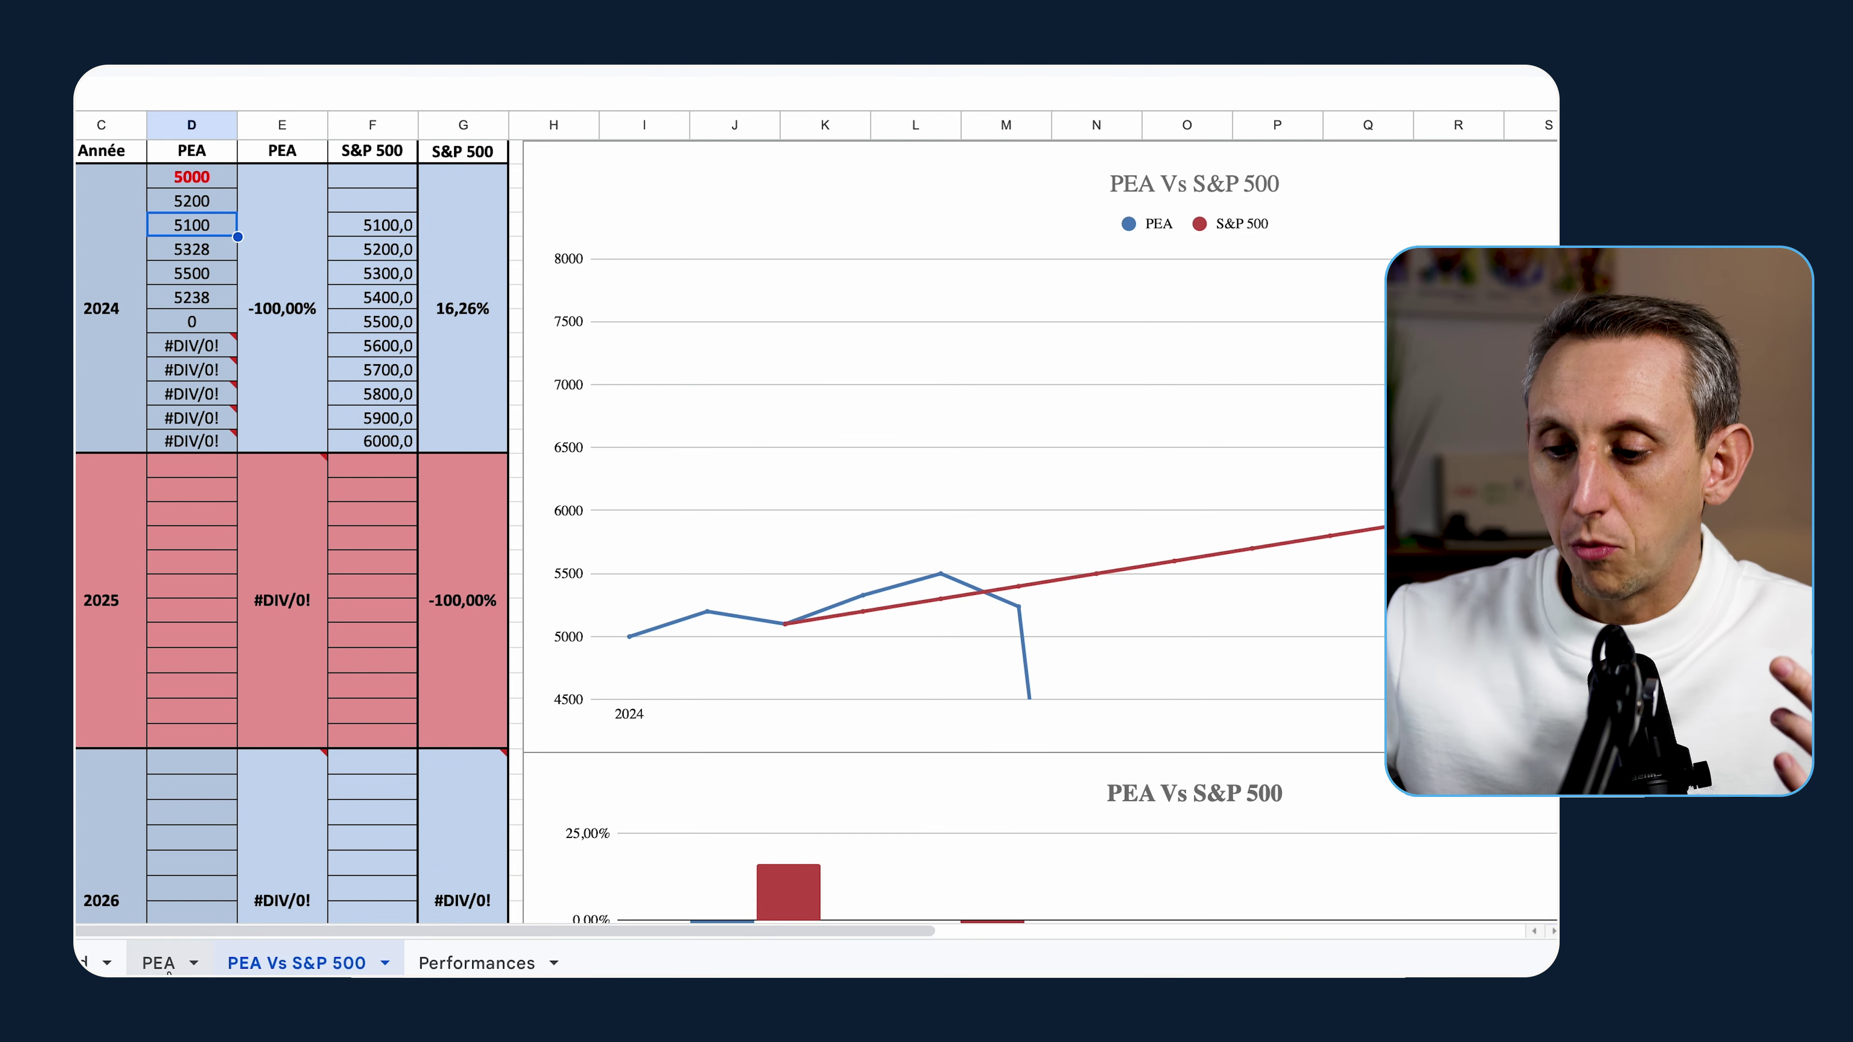
{"action": "left_click", "coordinate": [162, 964]}
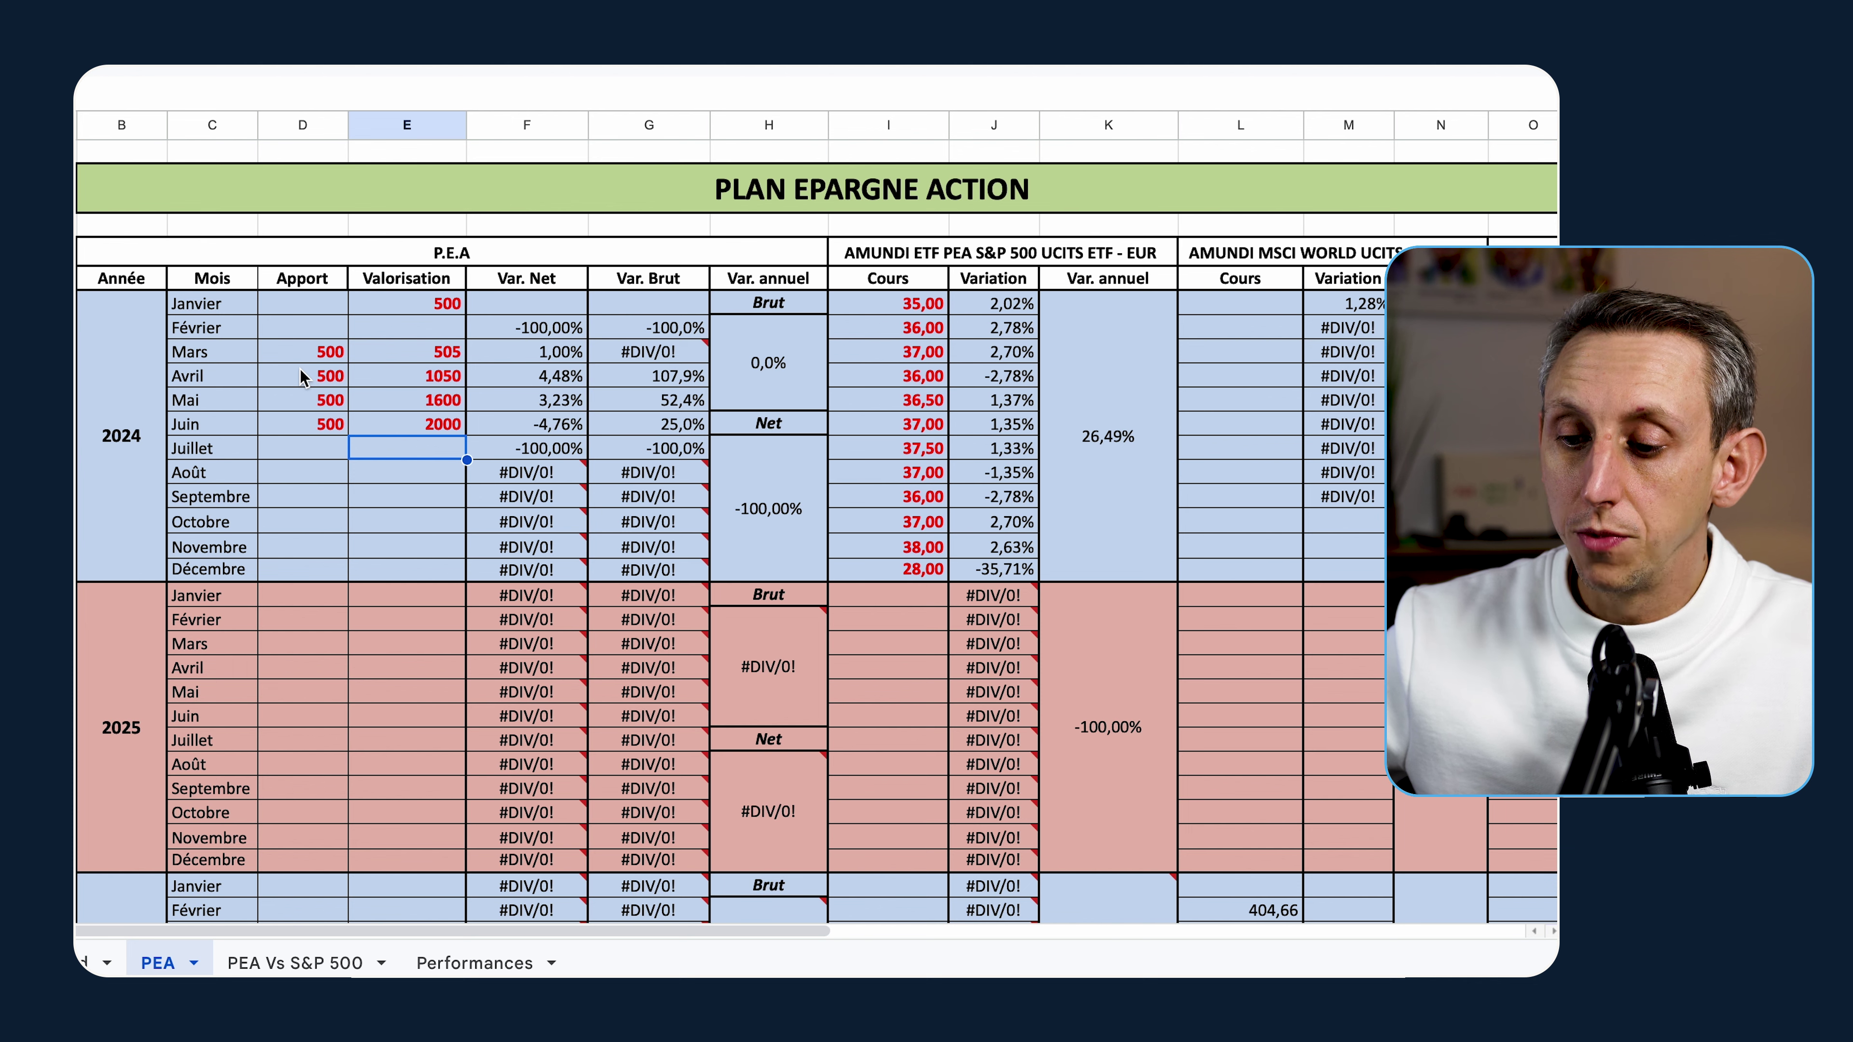
Step: Enter 200 as January's valuation and April's contribution, and clear March's 505 valuation
{"action": "left_click", "coordinate": [425, 301]}
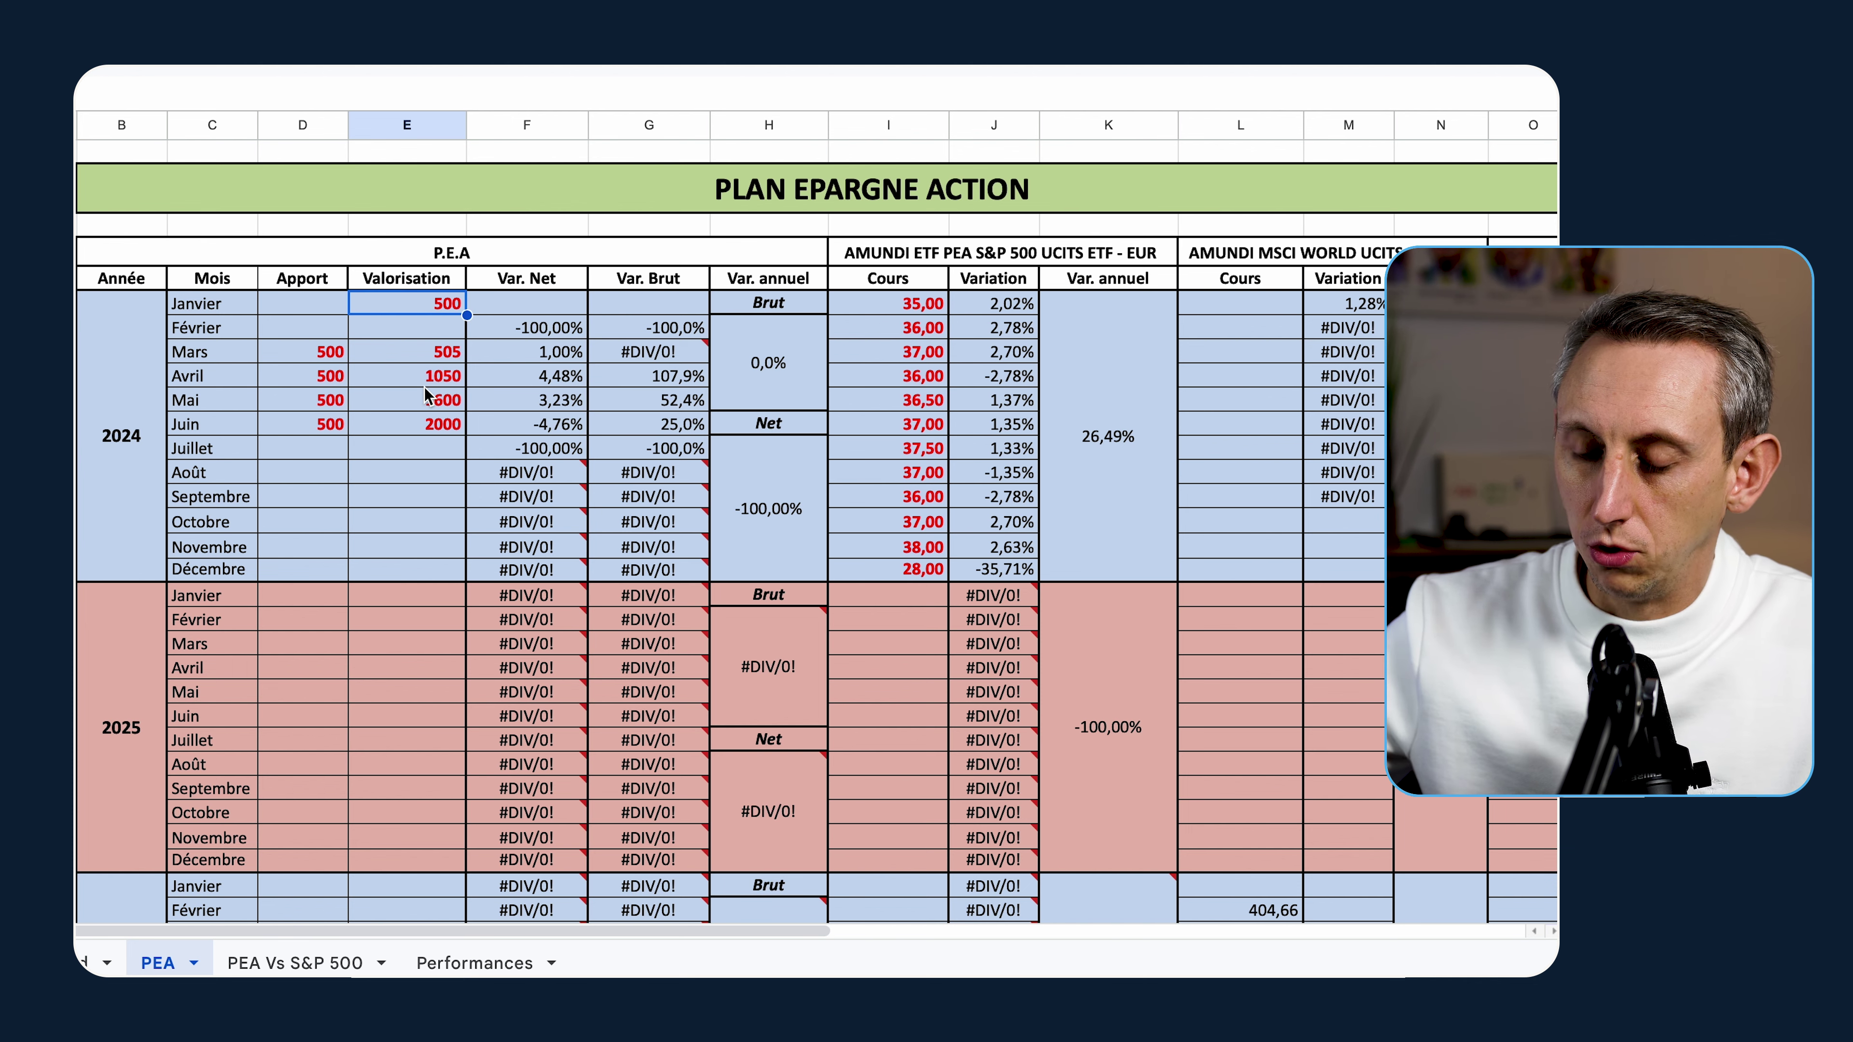
{"action": "type", "text": "200"}
{"action": "left_click", "coordinate": [397, 504]}
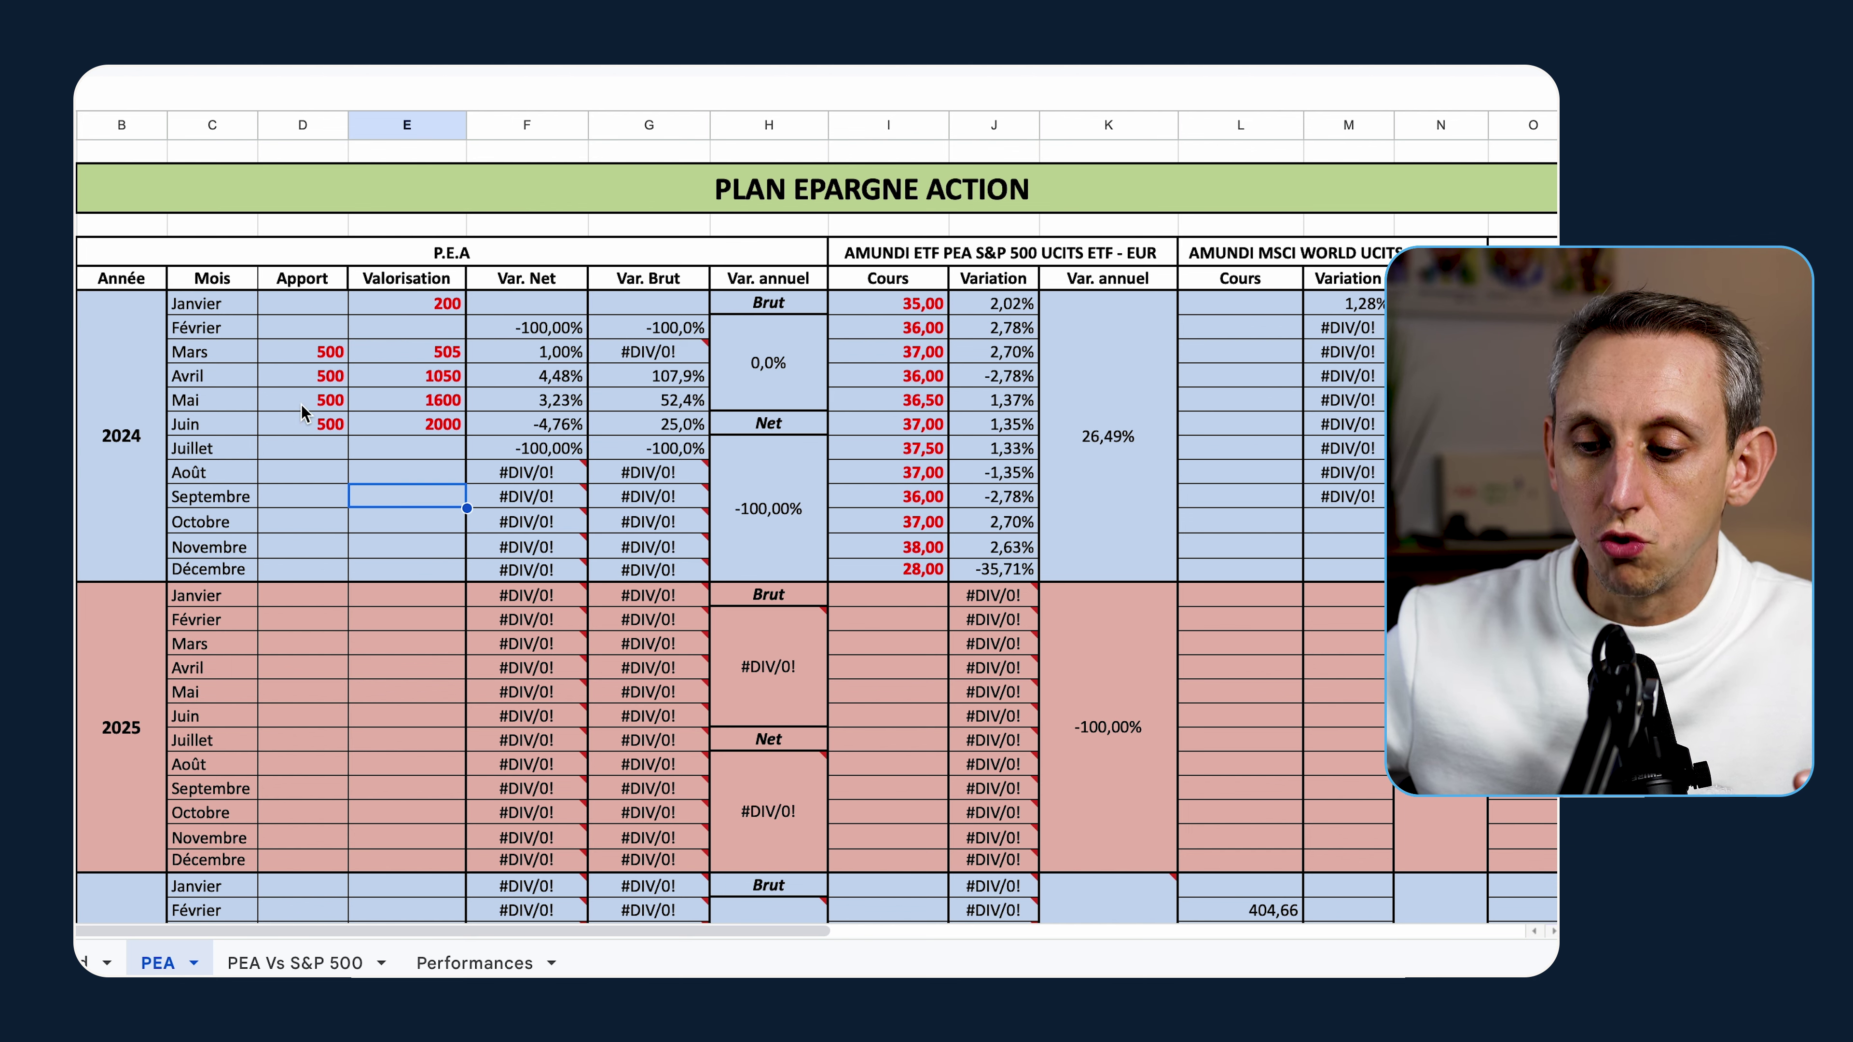
{"action": "left_click", "coordinate": [304, 375]}
{"action": "type", "text": "200"}
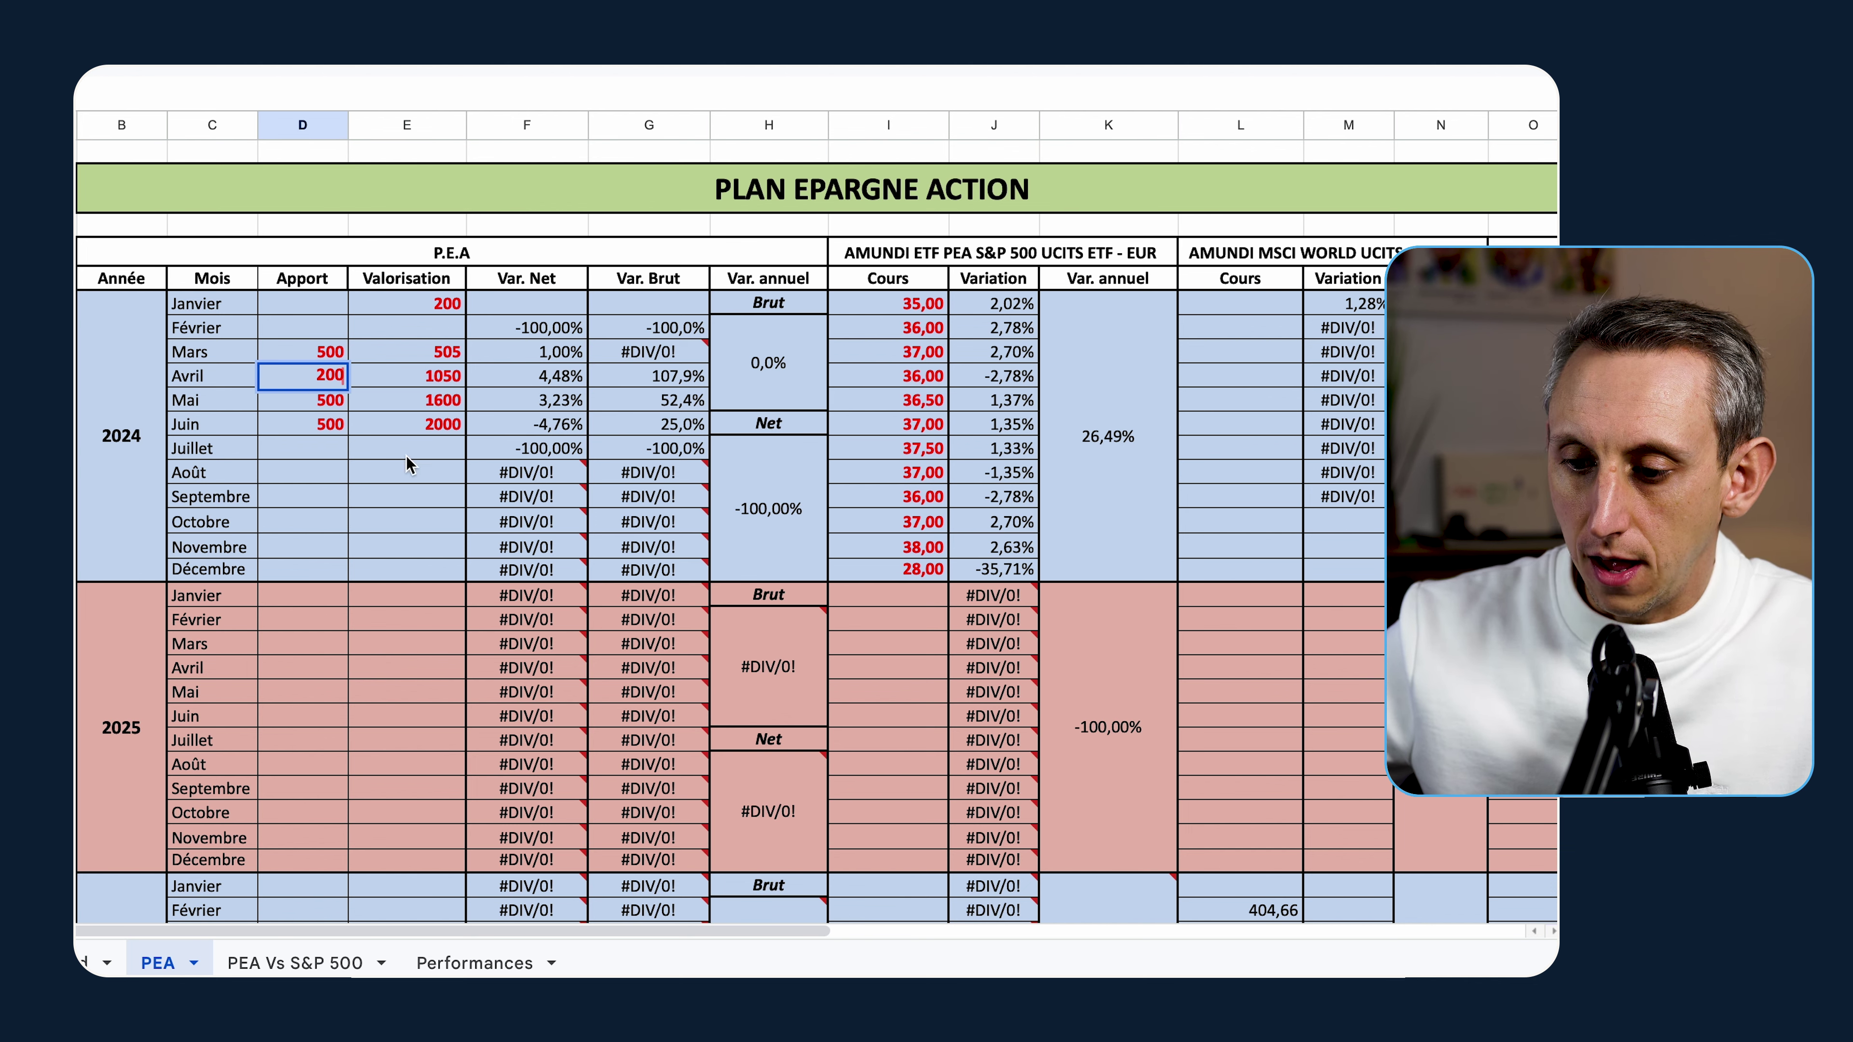
{"action": "left_click", "coordinate": [321, 353]}
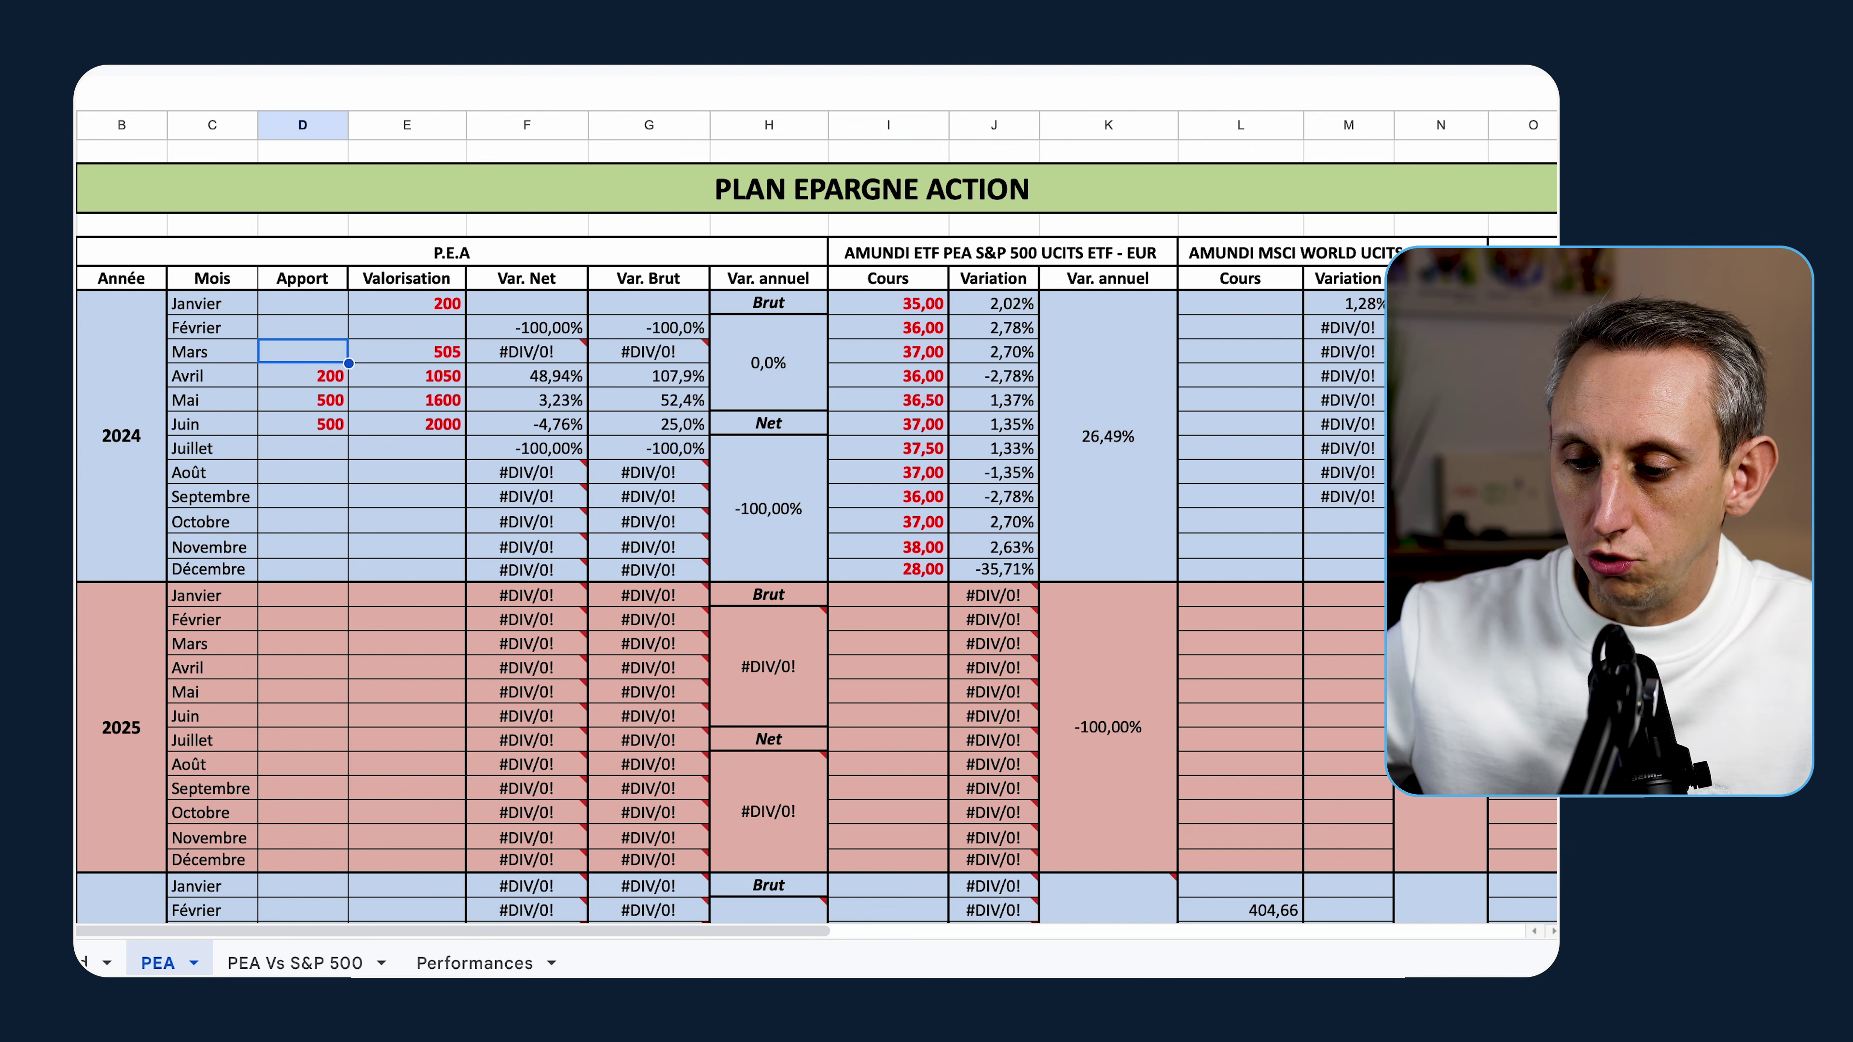
{"action": "left_click", "coordinate": [366, 454]}
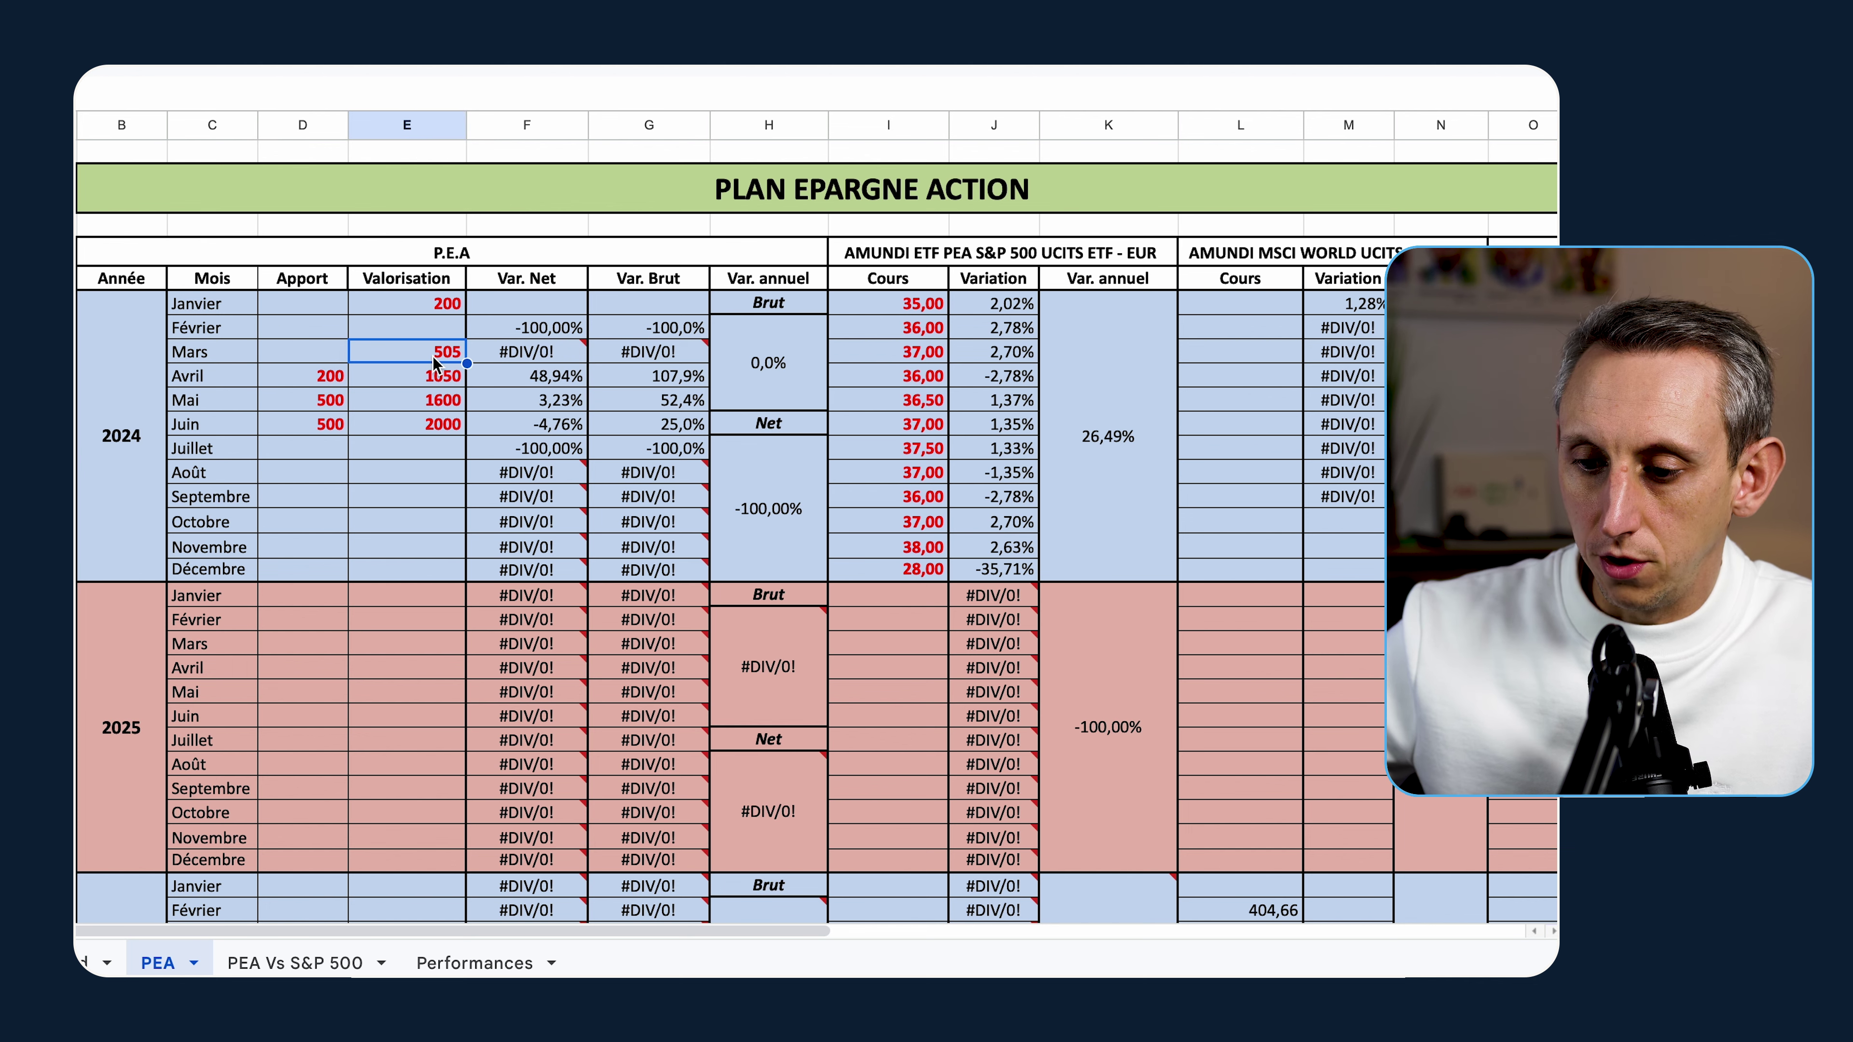
{"action": "key", "text": "Delete"}
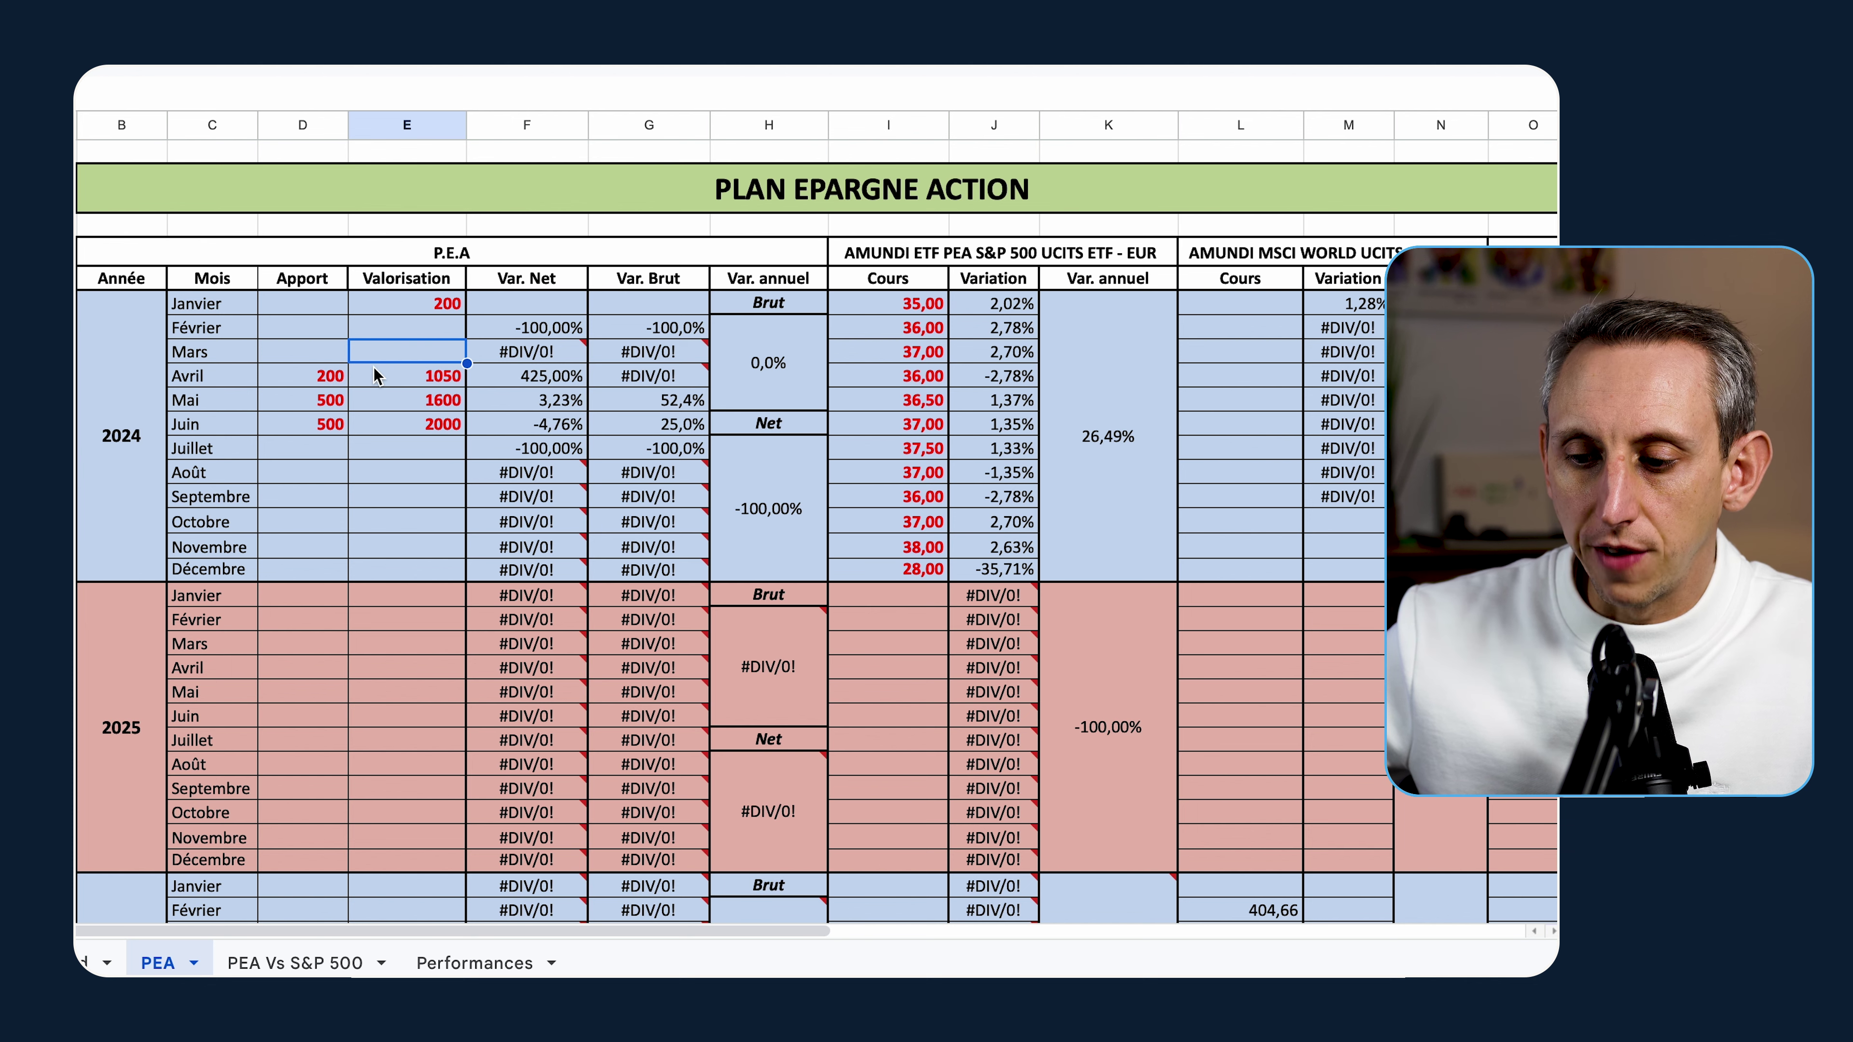
{"action": "left_click", "coordinate": [416, 379]}
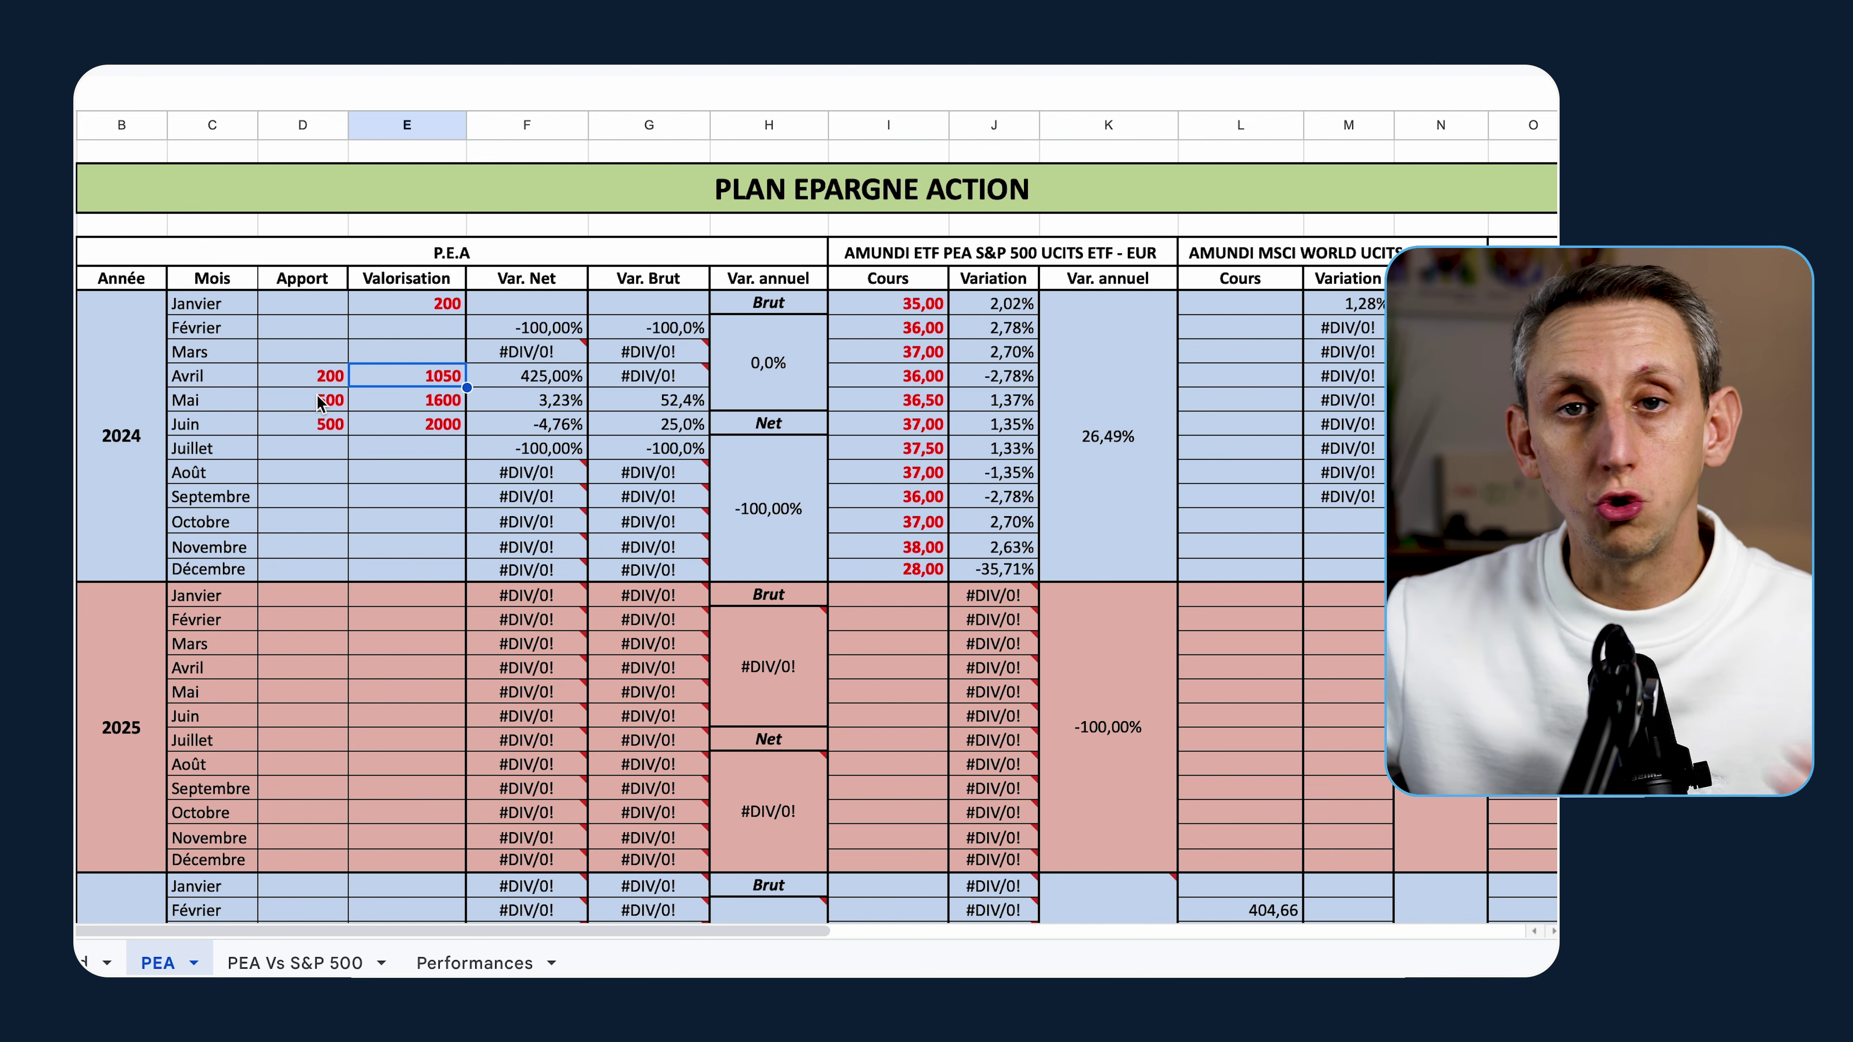
Step: Enter May's 300 contribution, and July's 500 contribution with a 2550 valuation
{"action": "left_click", "coordinate": [317, 400]}
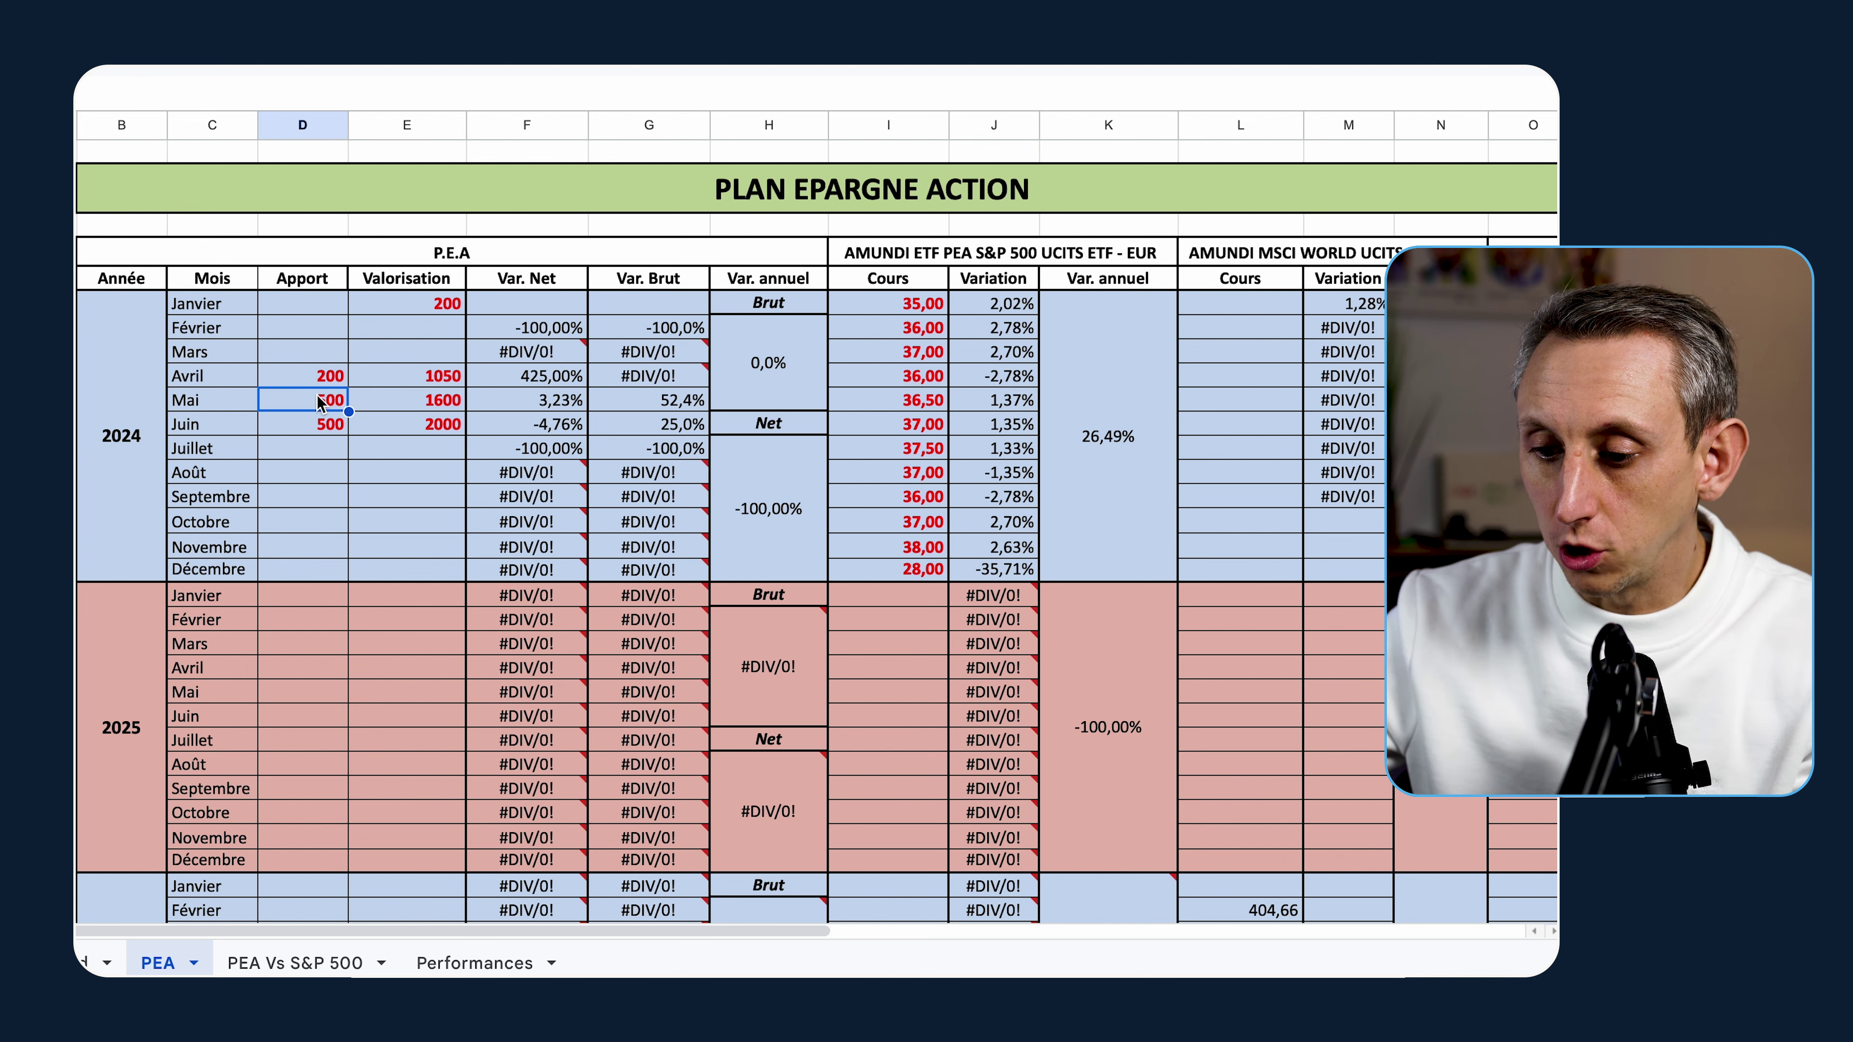
{"action": "type", "text": "300"}
{"action": "key", "text": "Return"}
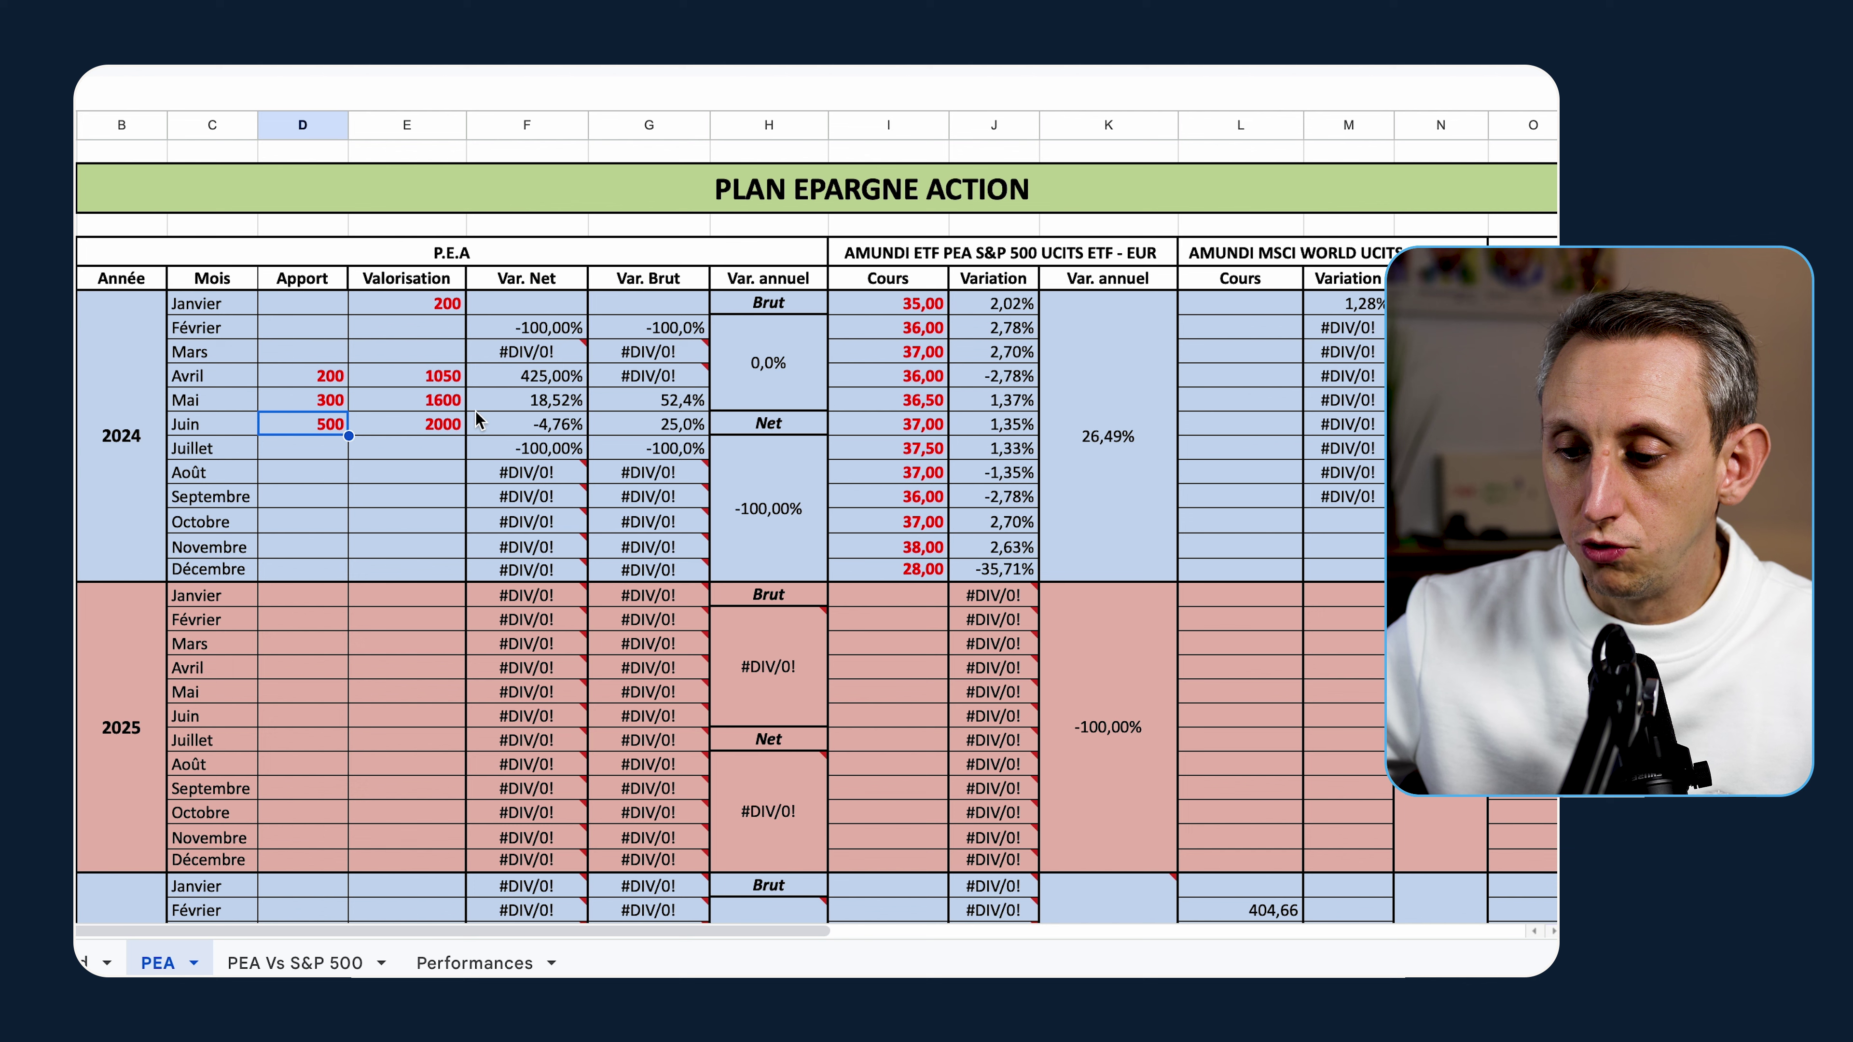
{"action": "left_click", "coordinate": [307, 447]}
{"action": "type", "text": "500"}
{"action": "key", "text": "Return"}
{"action": "key", "text": "Right"}
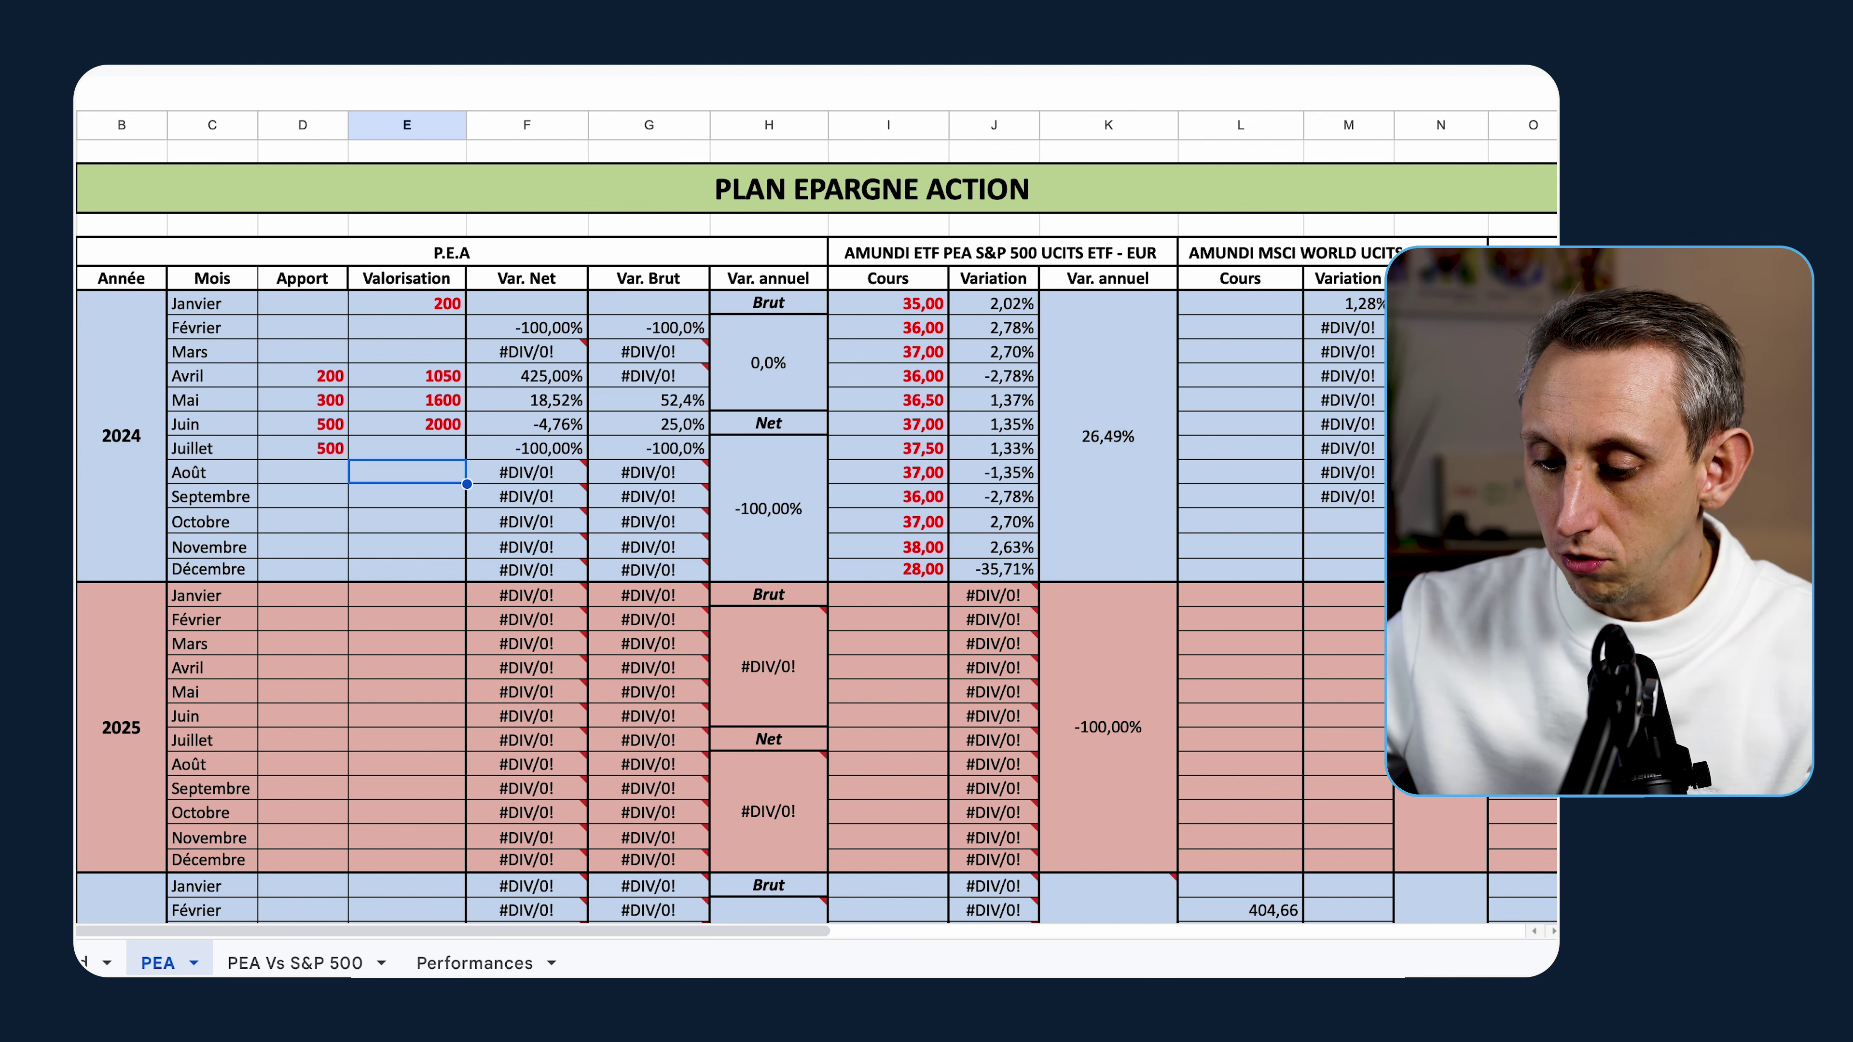
{"action": "left_click", "coordinate": [388, 447]}
{"action": "type", "text": "5"}
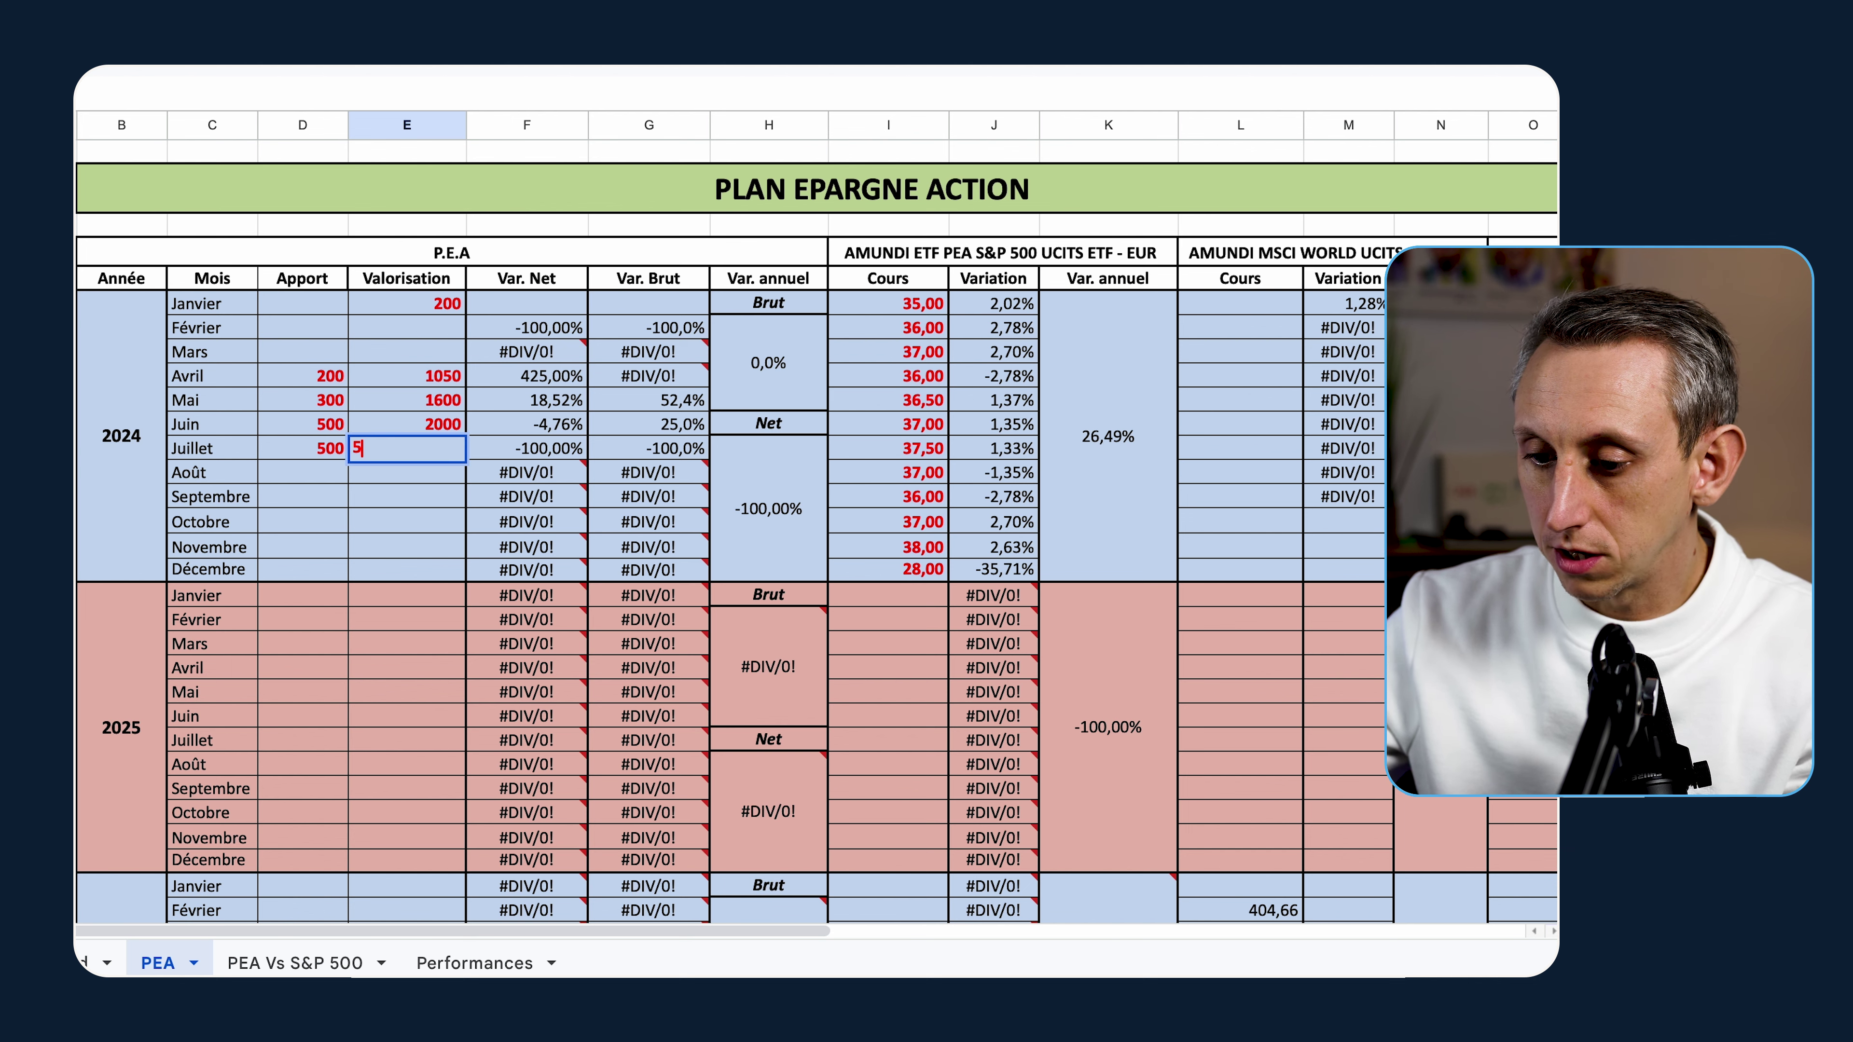
{"action": "type", "text": "2550"}
{"action": "key", "text": "Return"}
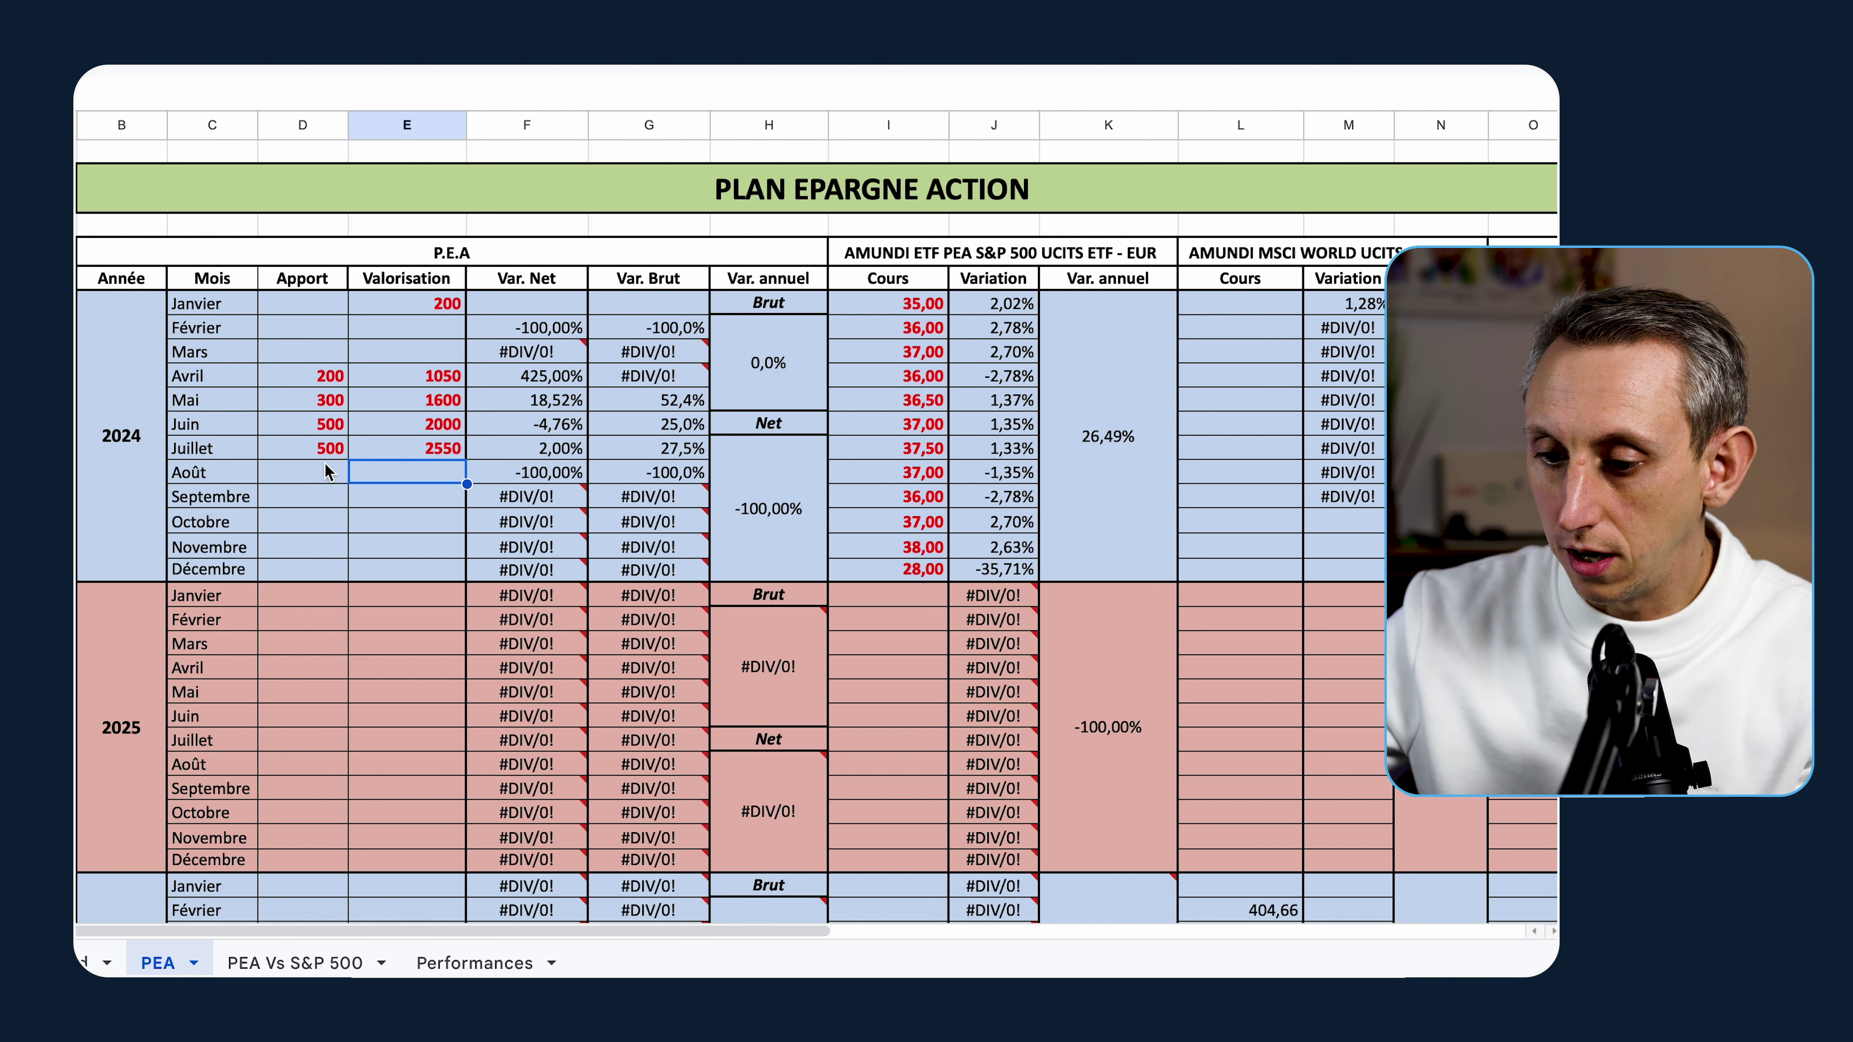
Step: Fill August at 400 contributed / 3000 valued and September at 400 / 3500
{"action": "left_click", "coordinate": [327, 471]}
{"action": "type", "text": "400"}
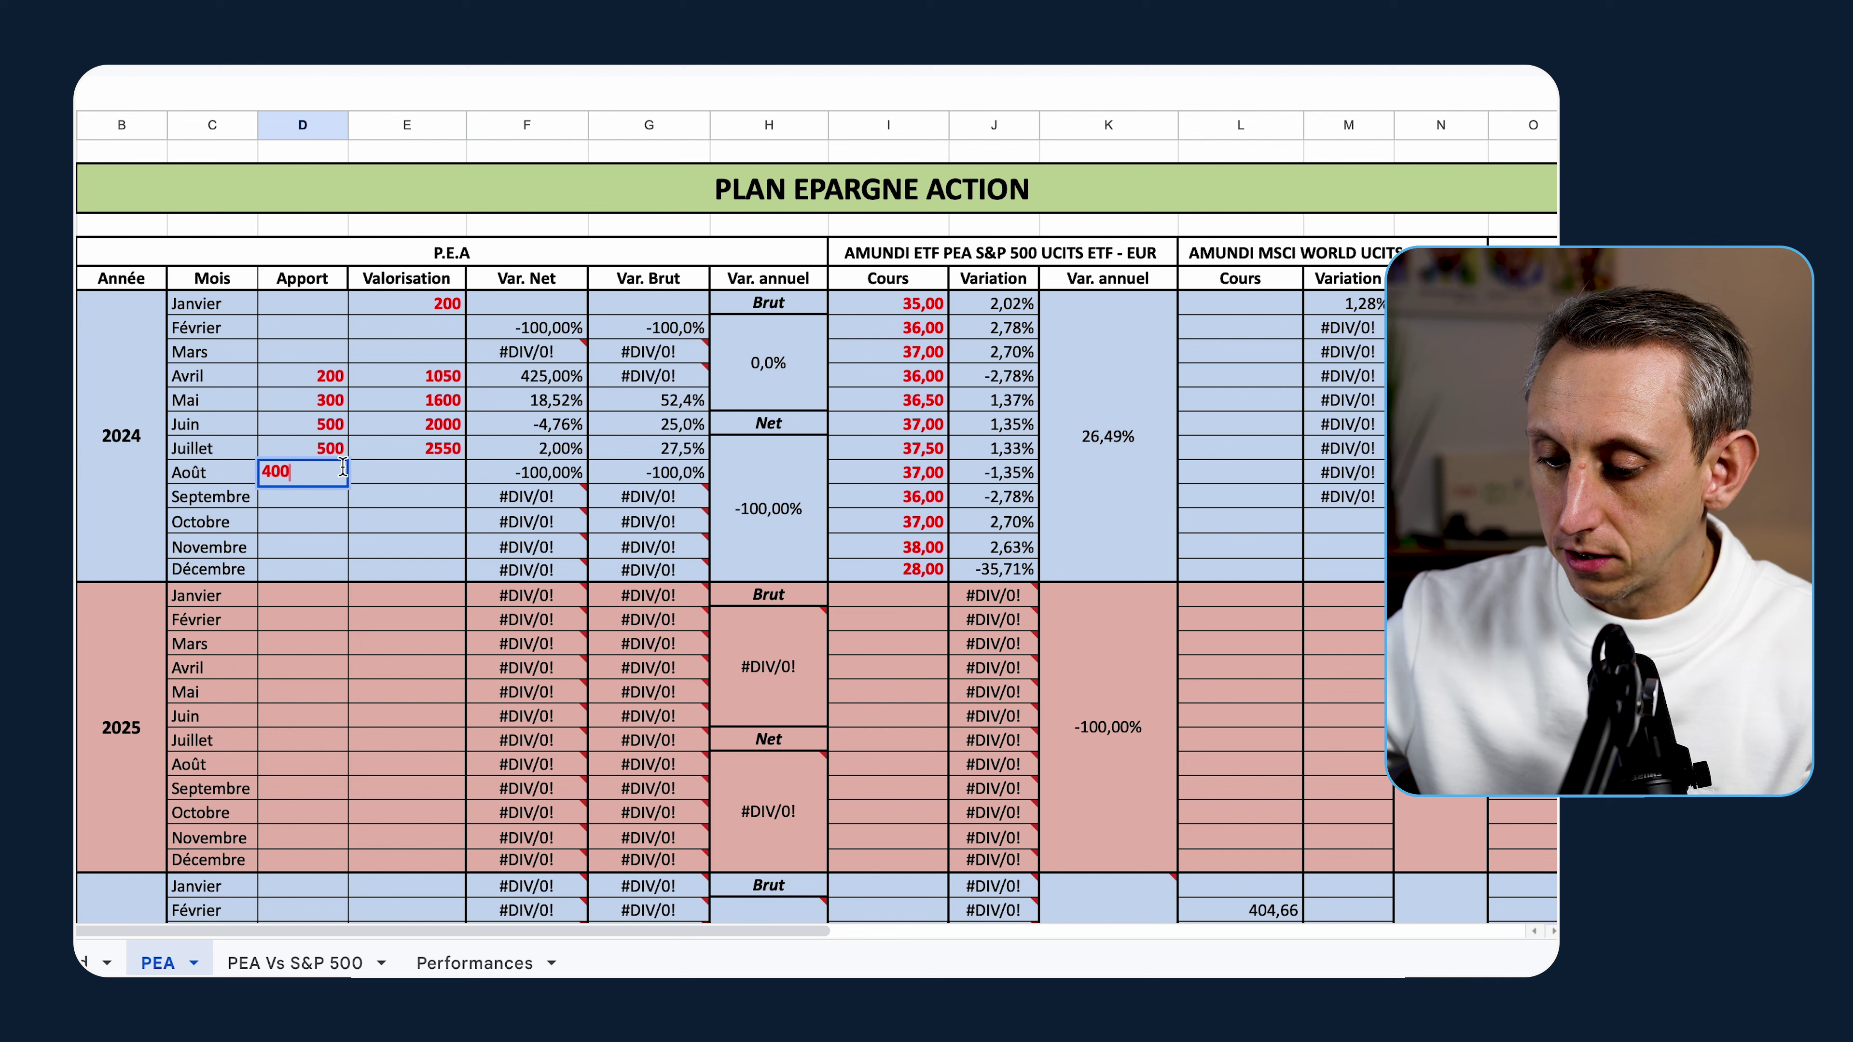
{"action": "left_click", "coordinate": [424, 471]}
{"action": "double_click", "coordinate": [424, 471]}
{"action": "type", "text": "30"}
{"action": "key", "text": "Return"}
{"action": "left_click", "coordinate": [332, 504]}
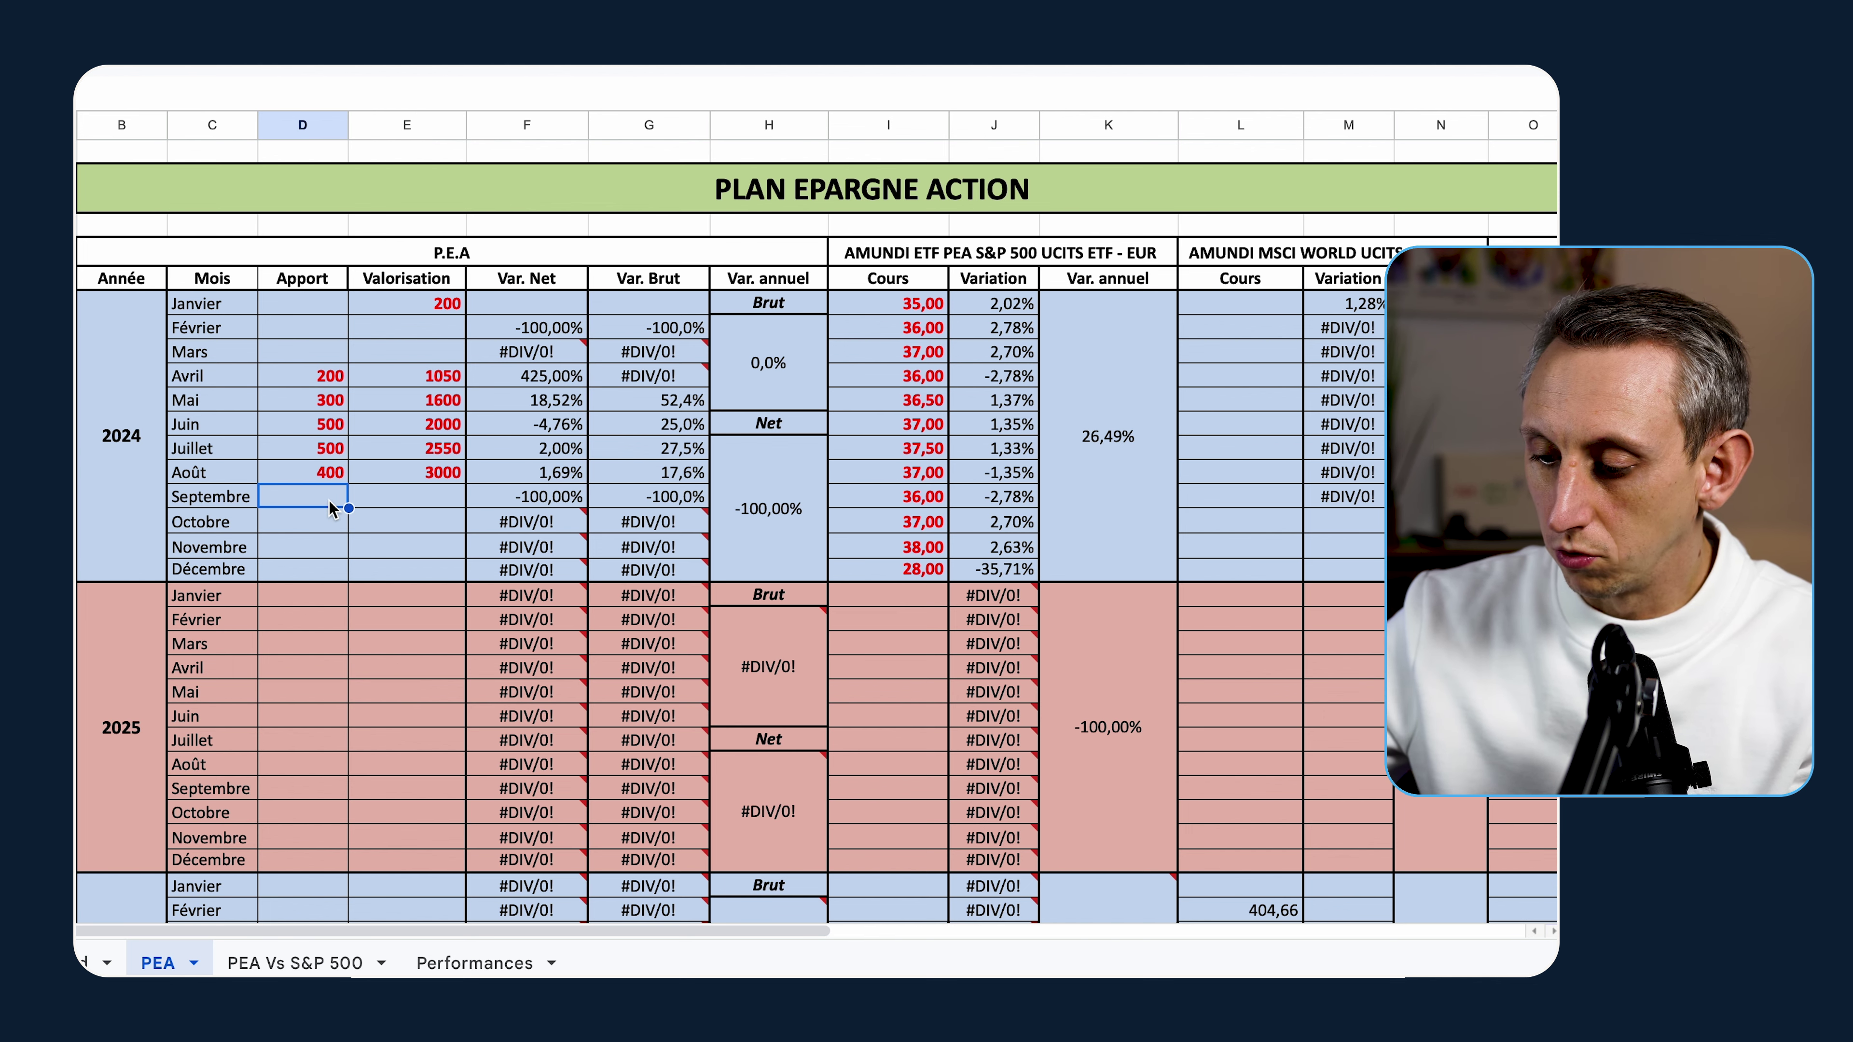
{"action": "type", "text": "400"}
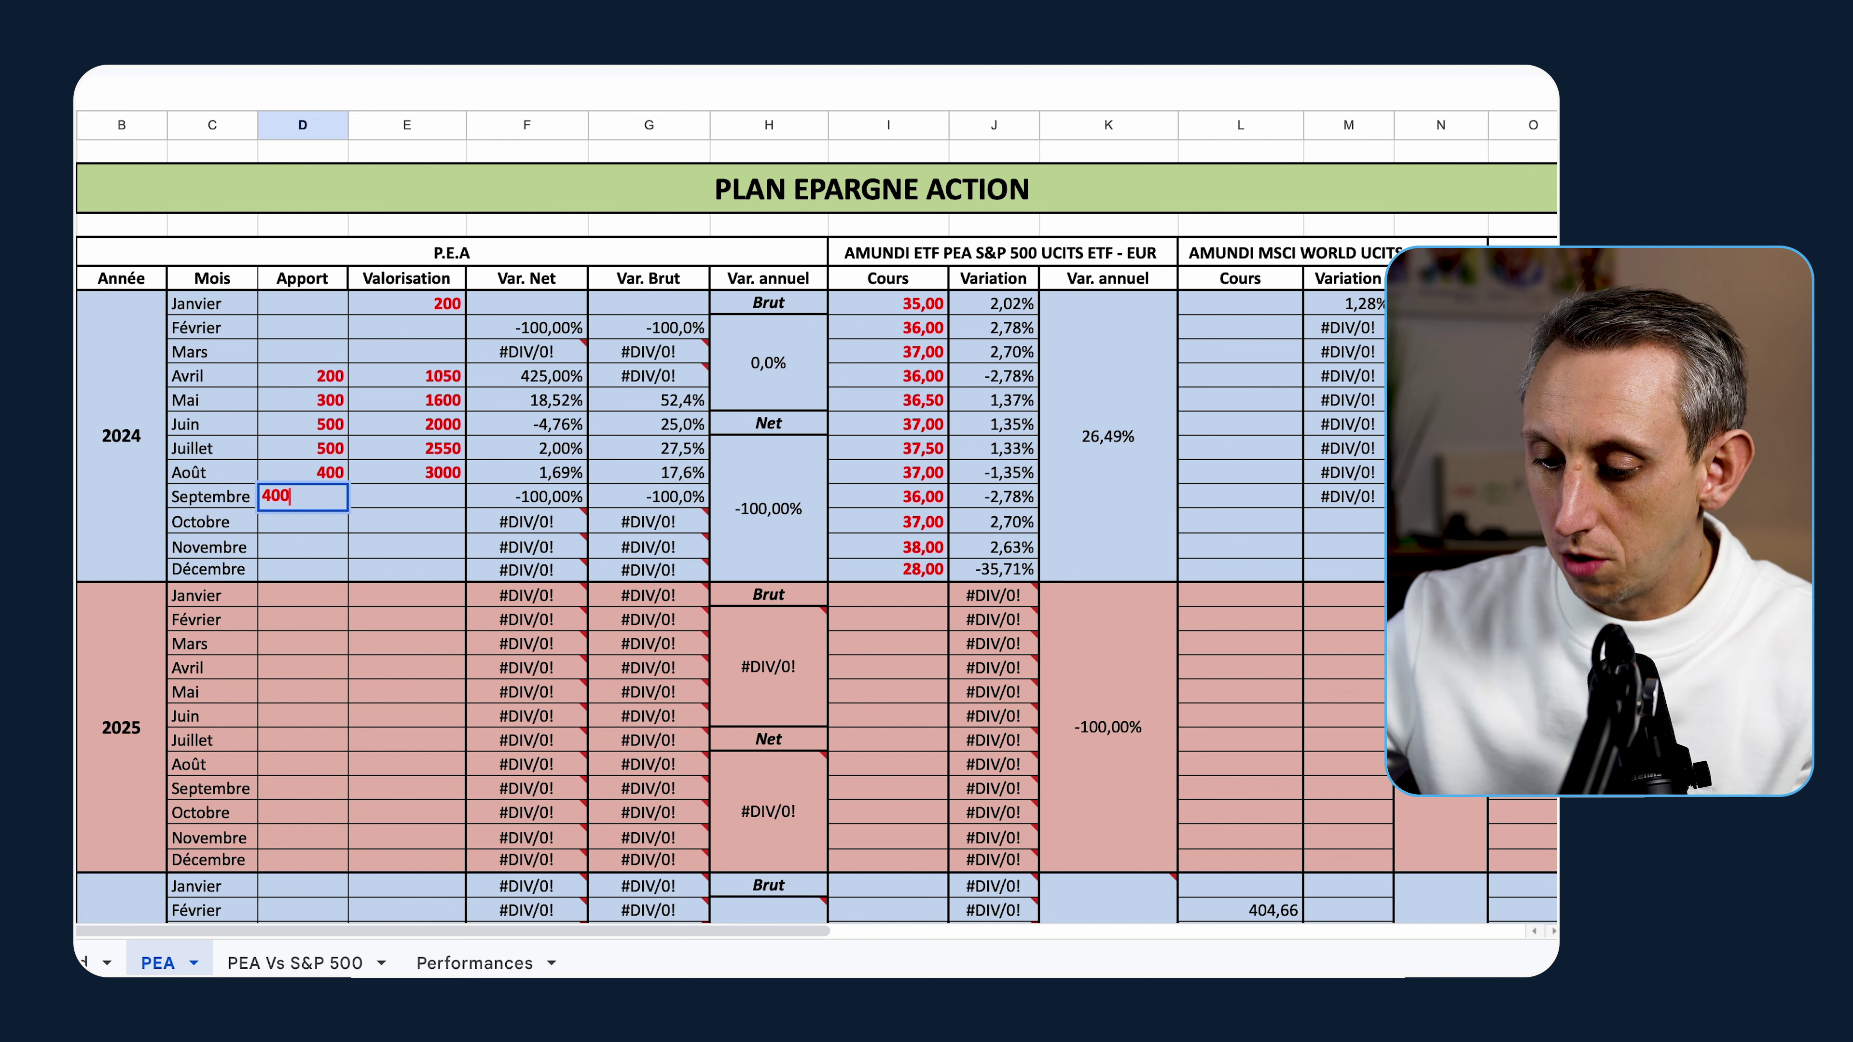
{"action": "left_click", "coordinate": [436, 504]}
{"action": "type", "text": "35"}
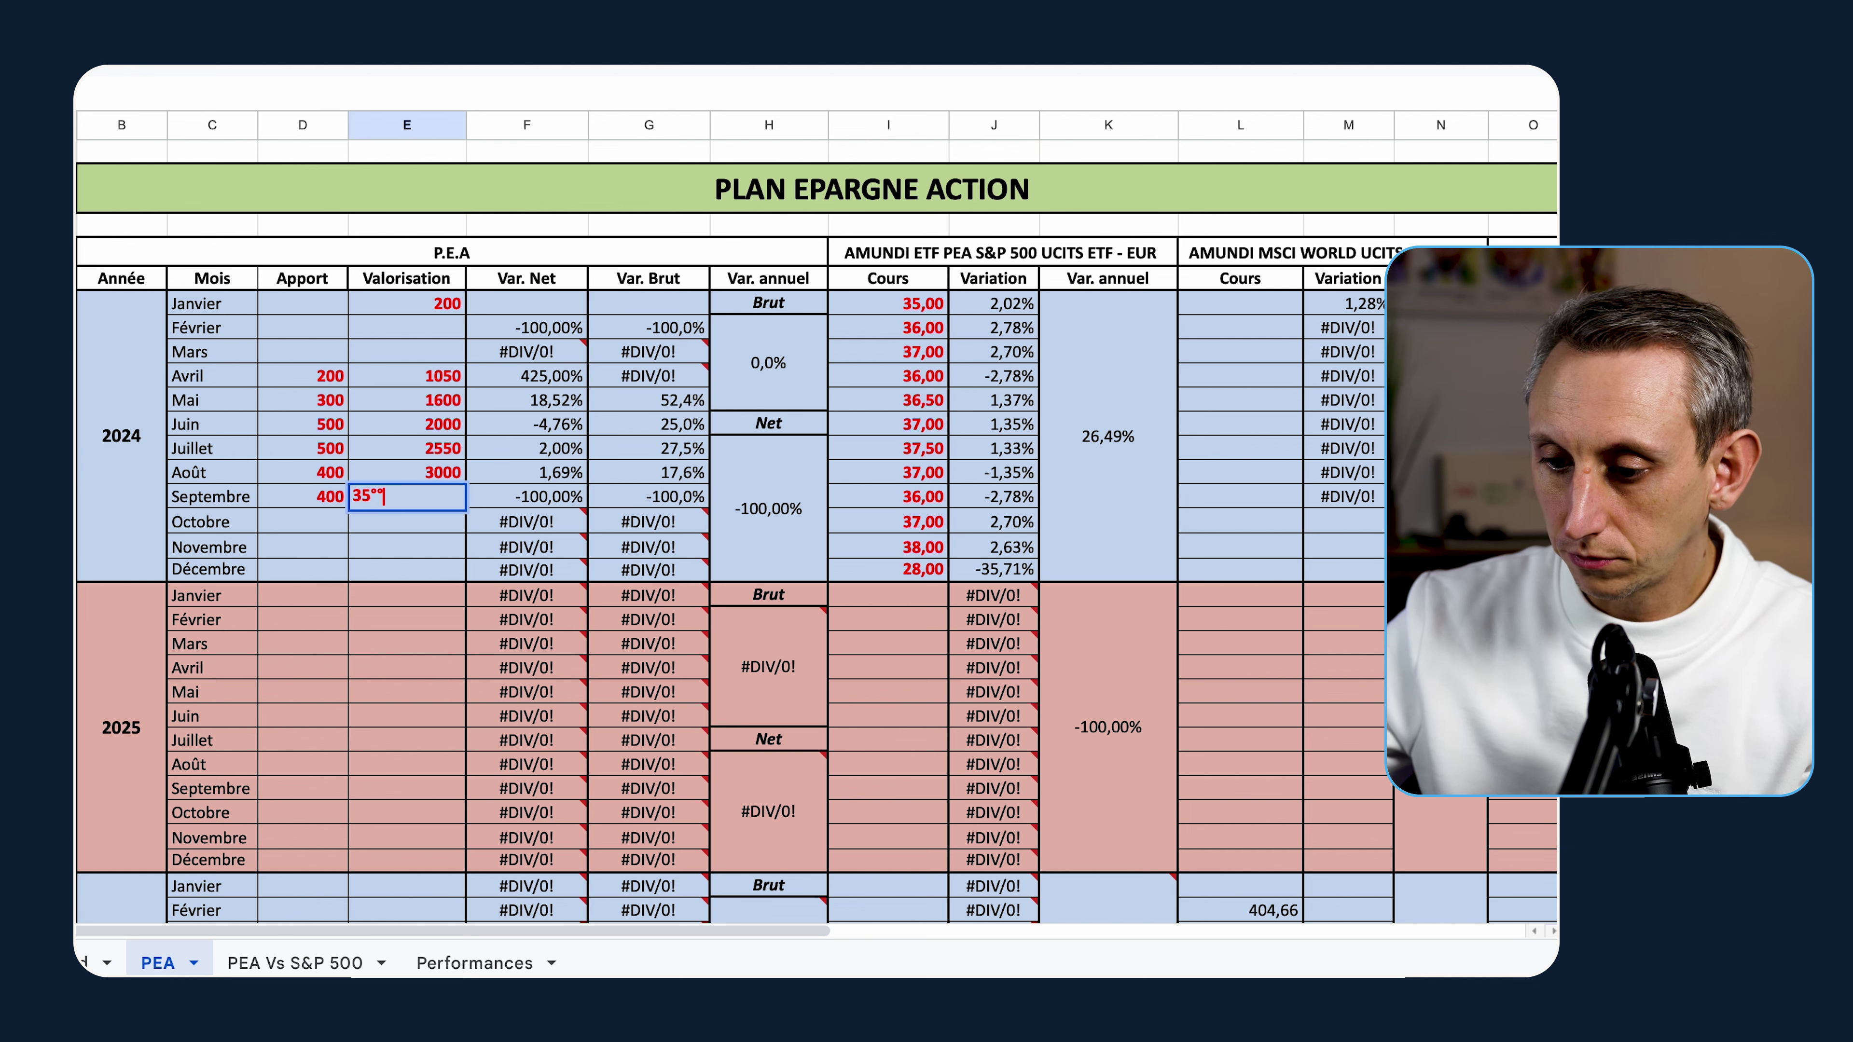
{"action": "type", "text": "00"}
{"action": "key", "text": "Return"}
Step: Enter October's 200 contribution and 3750 valuation
{"action": "left_click", "coordinate": [324, 527]}
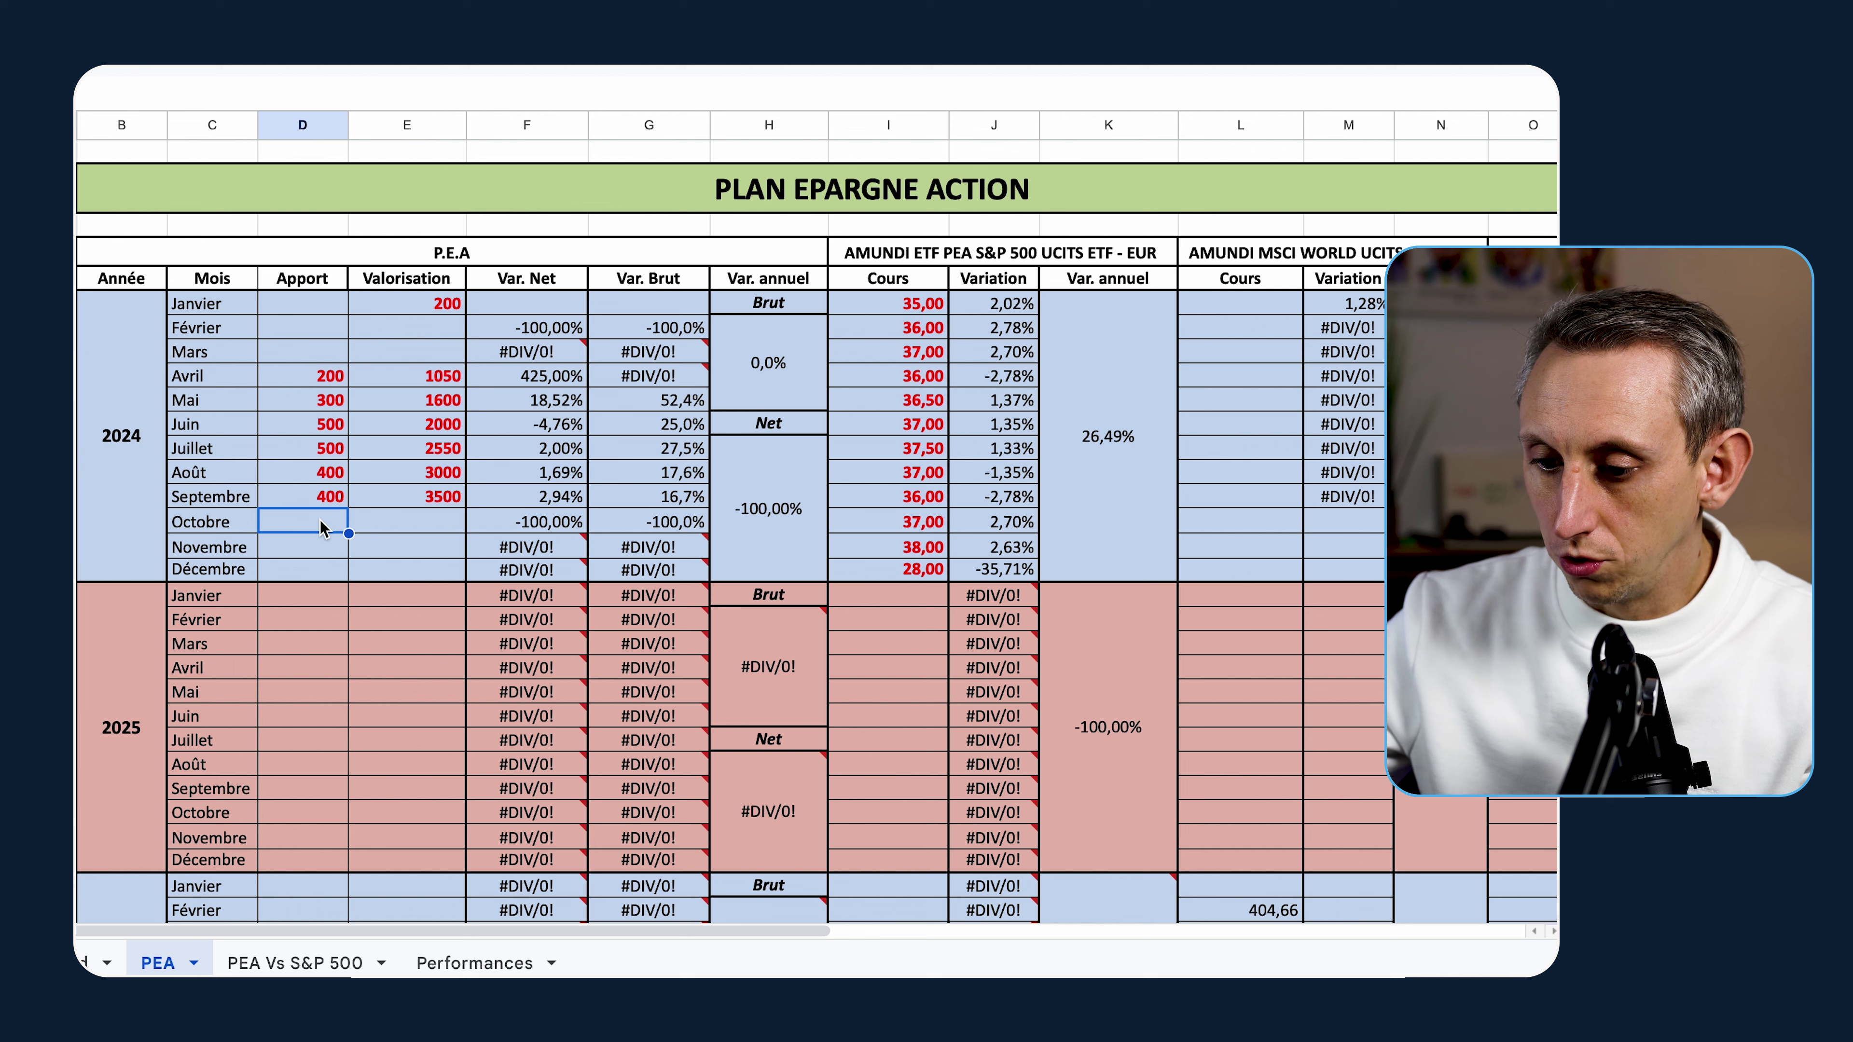
{"action": "type", "text": "200"}
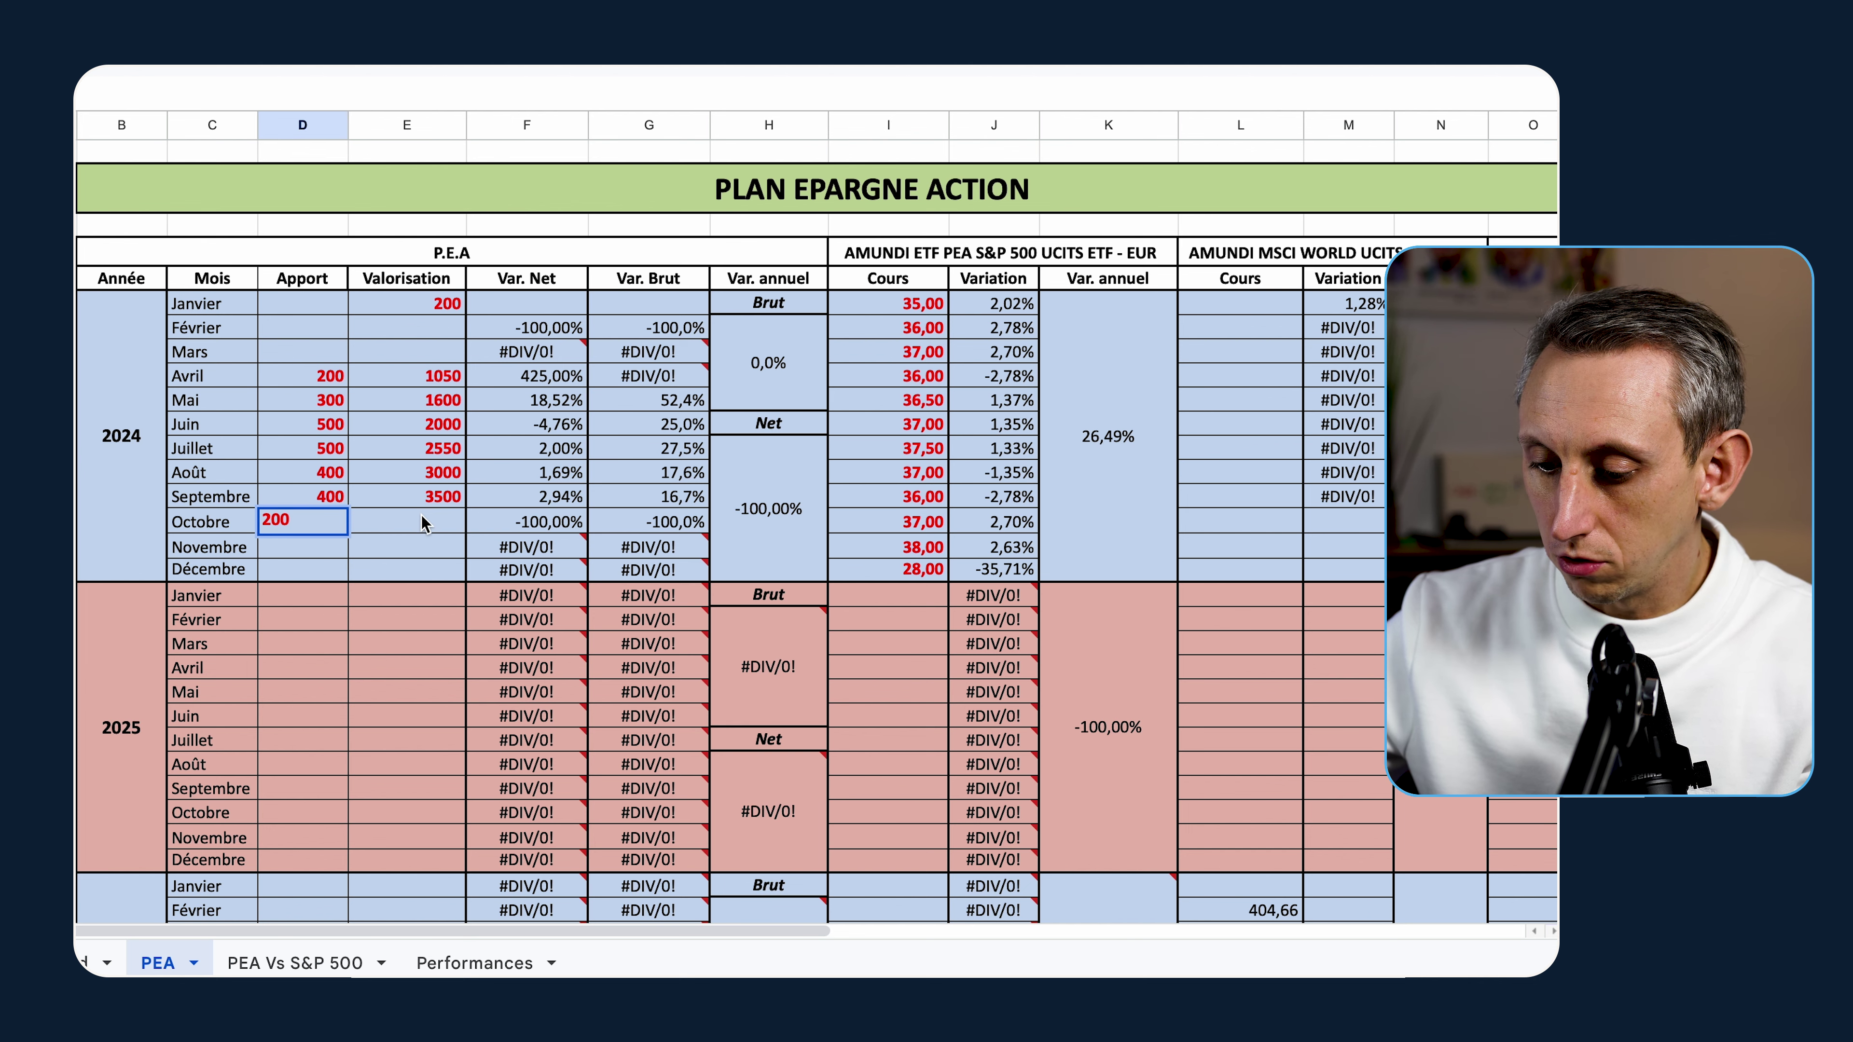
{"action": "left_click", "coordinate": [423, 522]}
{"action": "type", "text": "3750"}
{"action": "key", "text": "Return"}
Step: Enter November at 200 / 3500 and December at 300 / 4000
{"action": "left_click", "coordinate": [325, 549]}
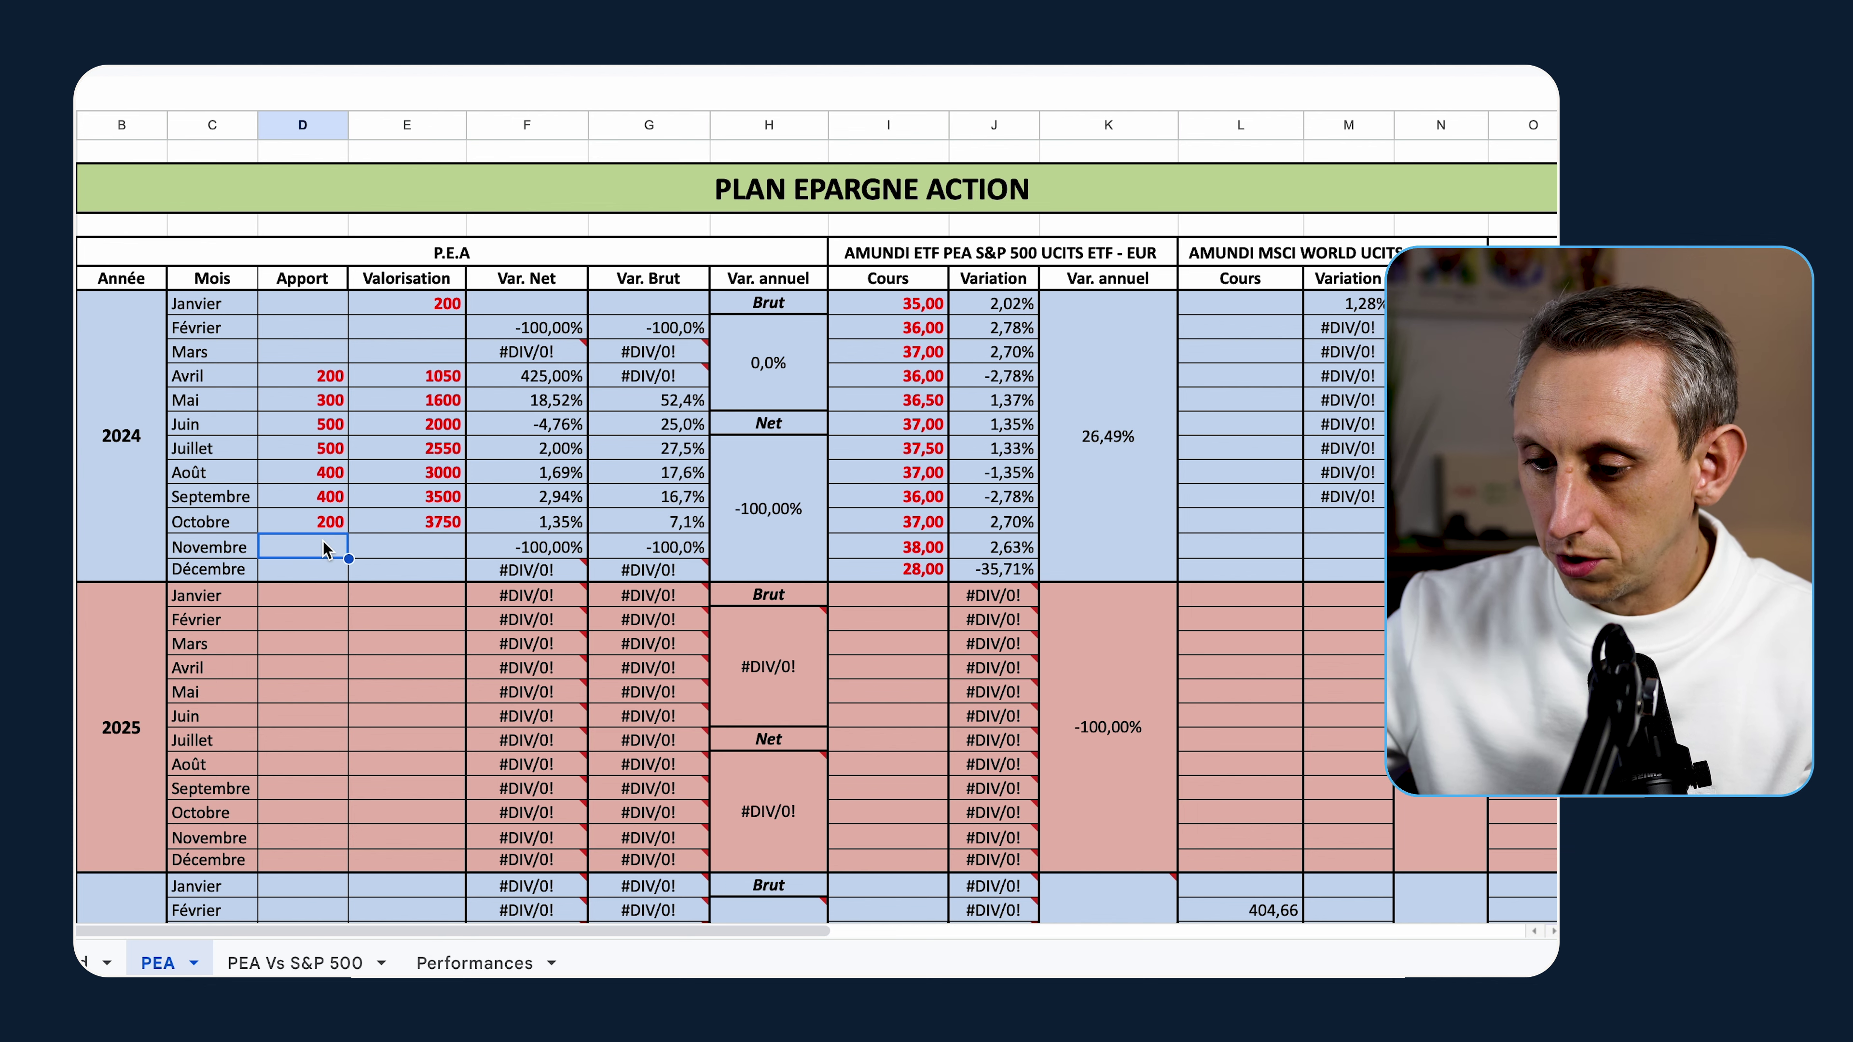
{"action": "type", "text": "200"}
{"action": "left_click", "coordinate": [430, 552]}
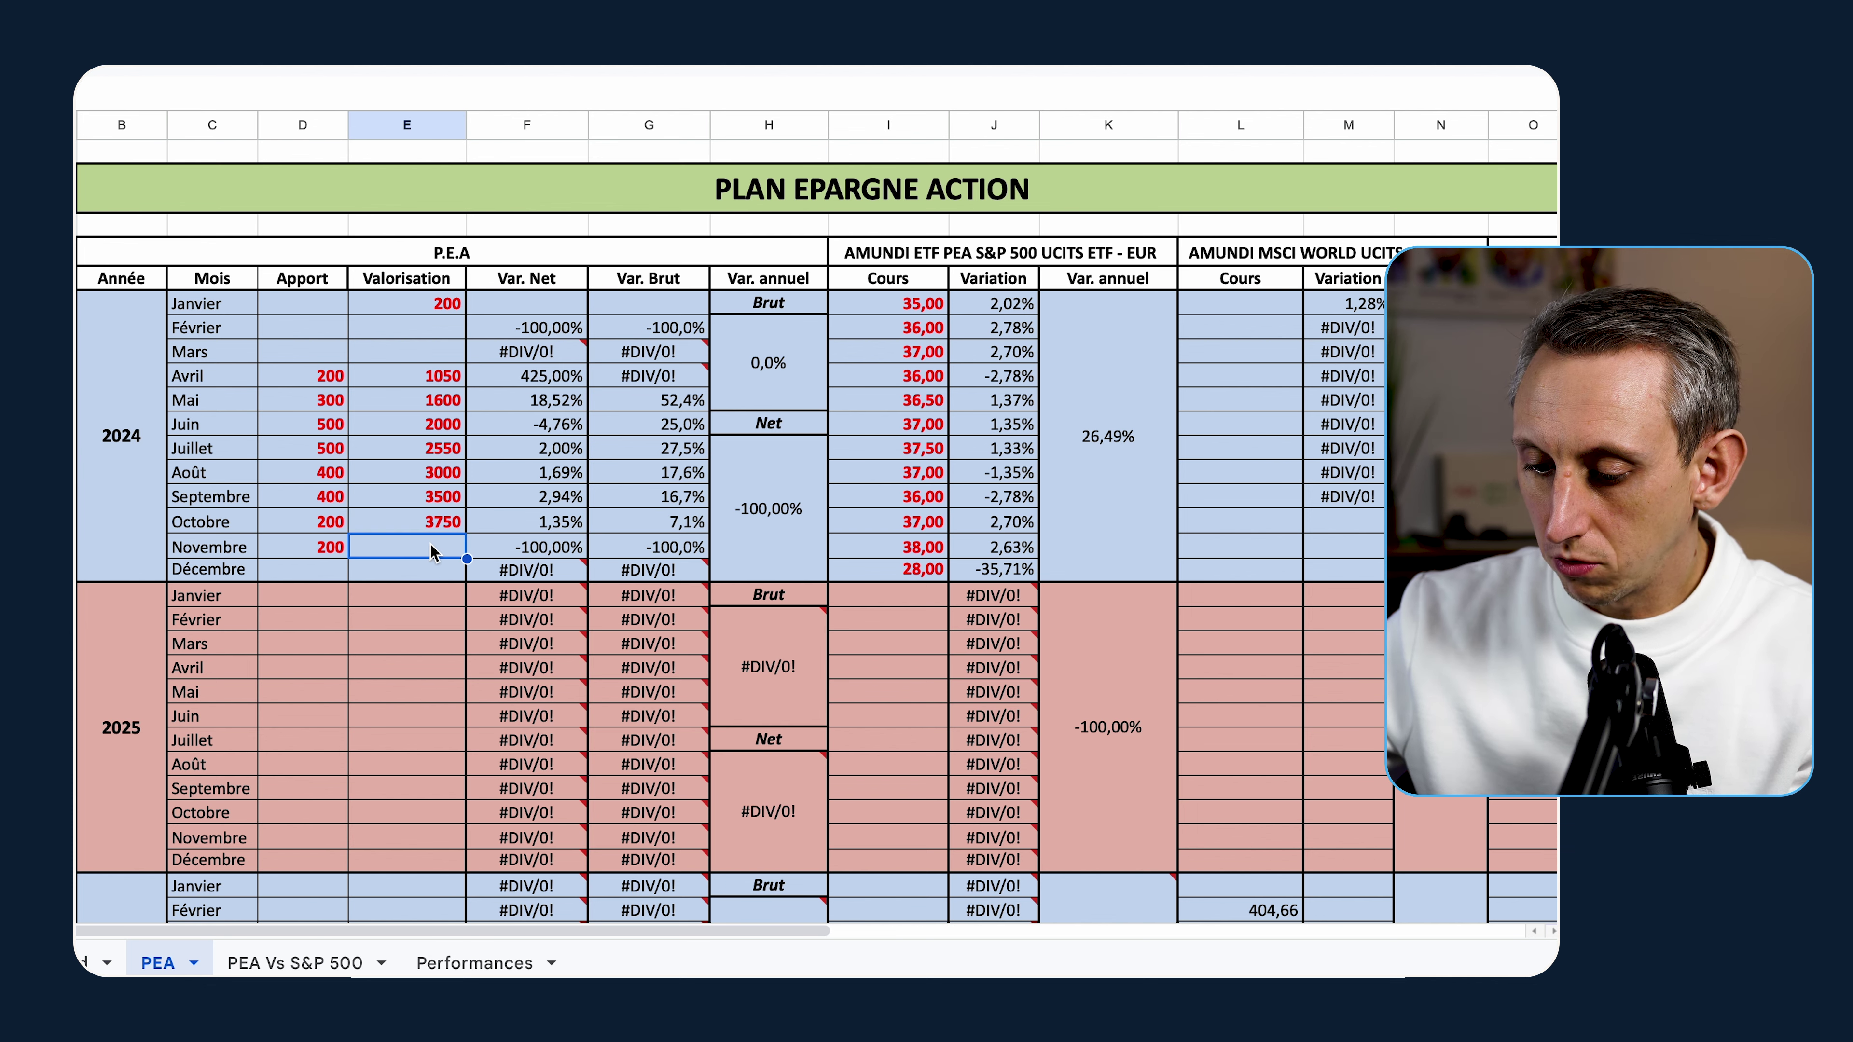
{"action": "type", "text": "3500"}
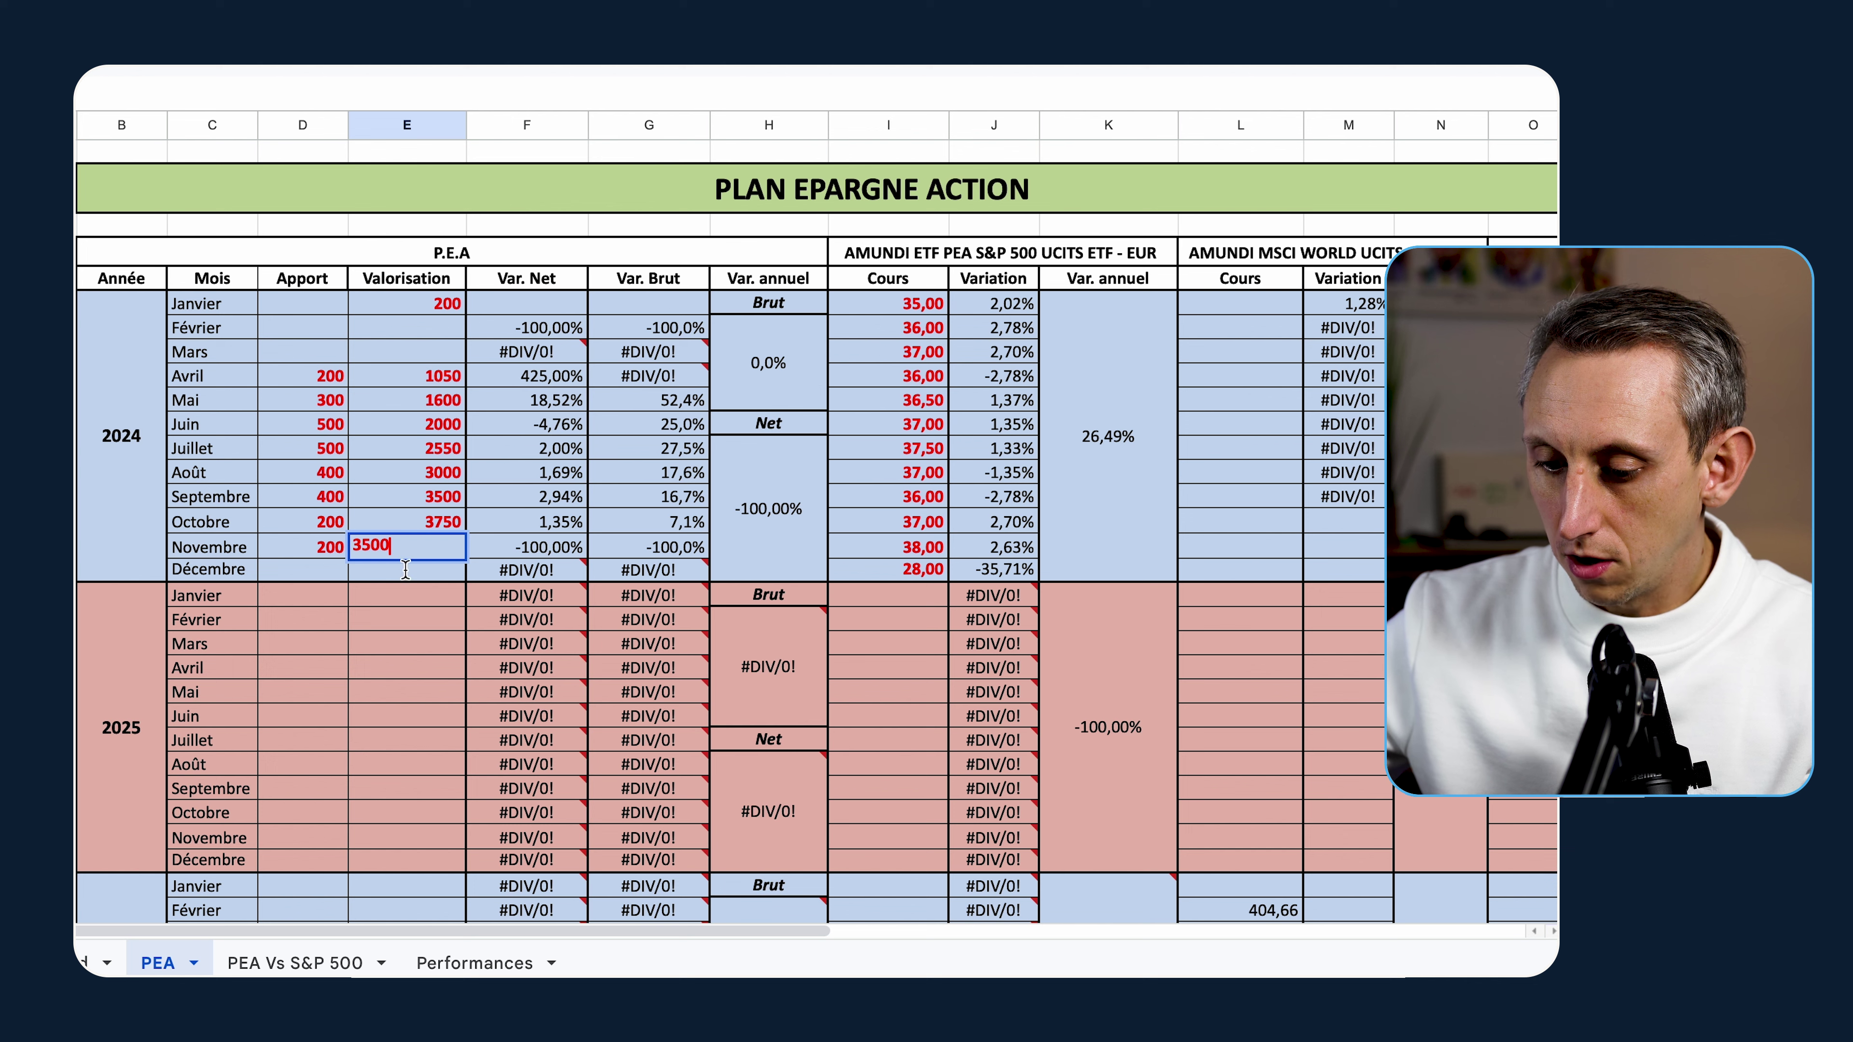
{"action": "left_click", "coordinate": [338, 577]}
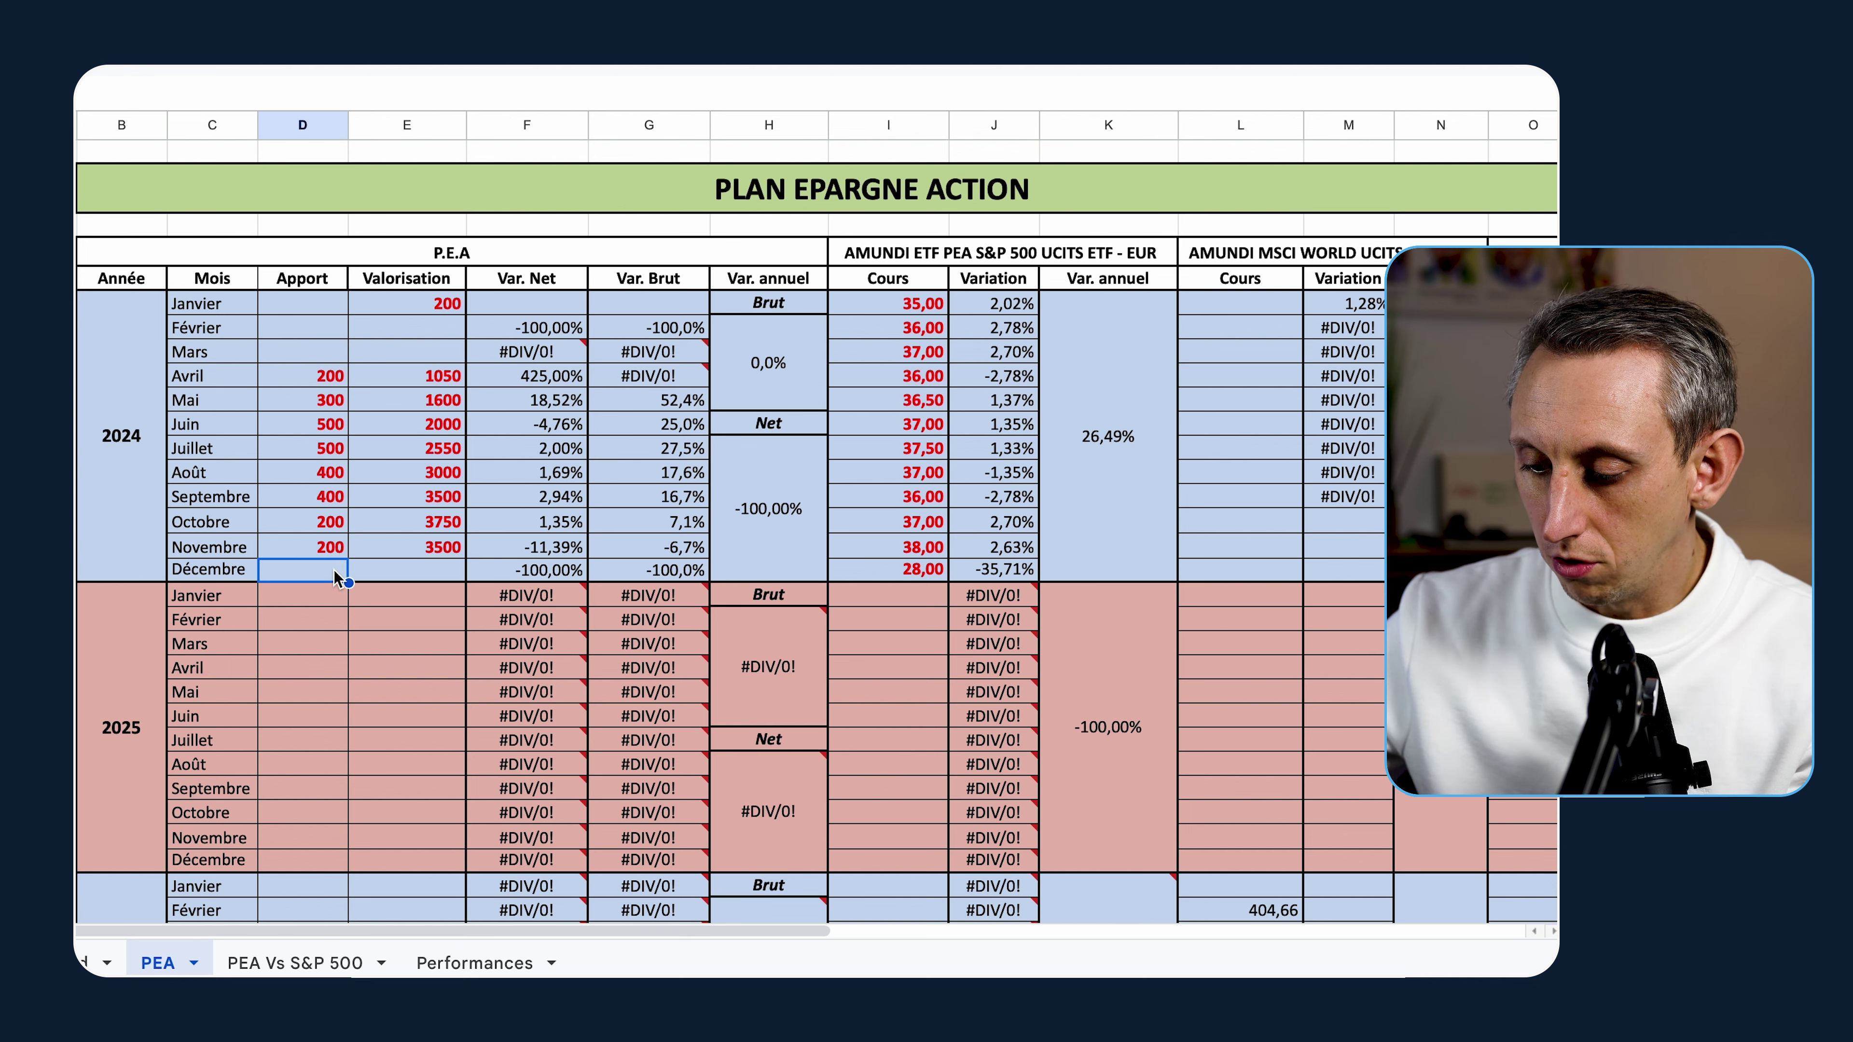
{"action": "type", "text": "300"}
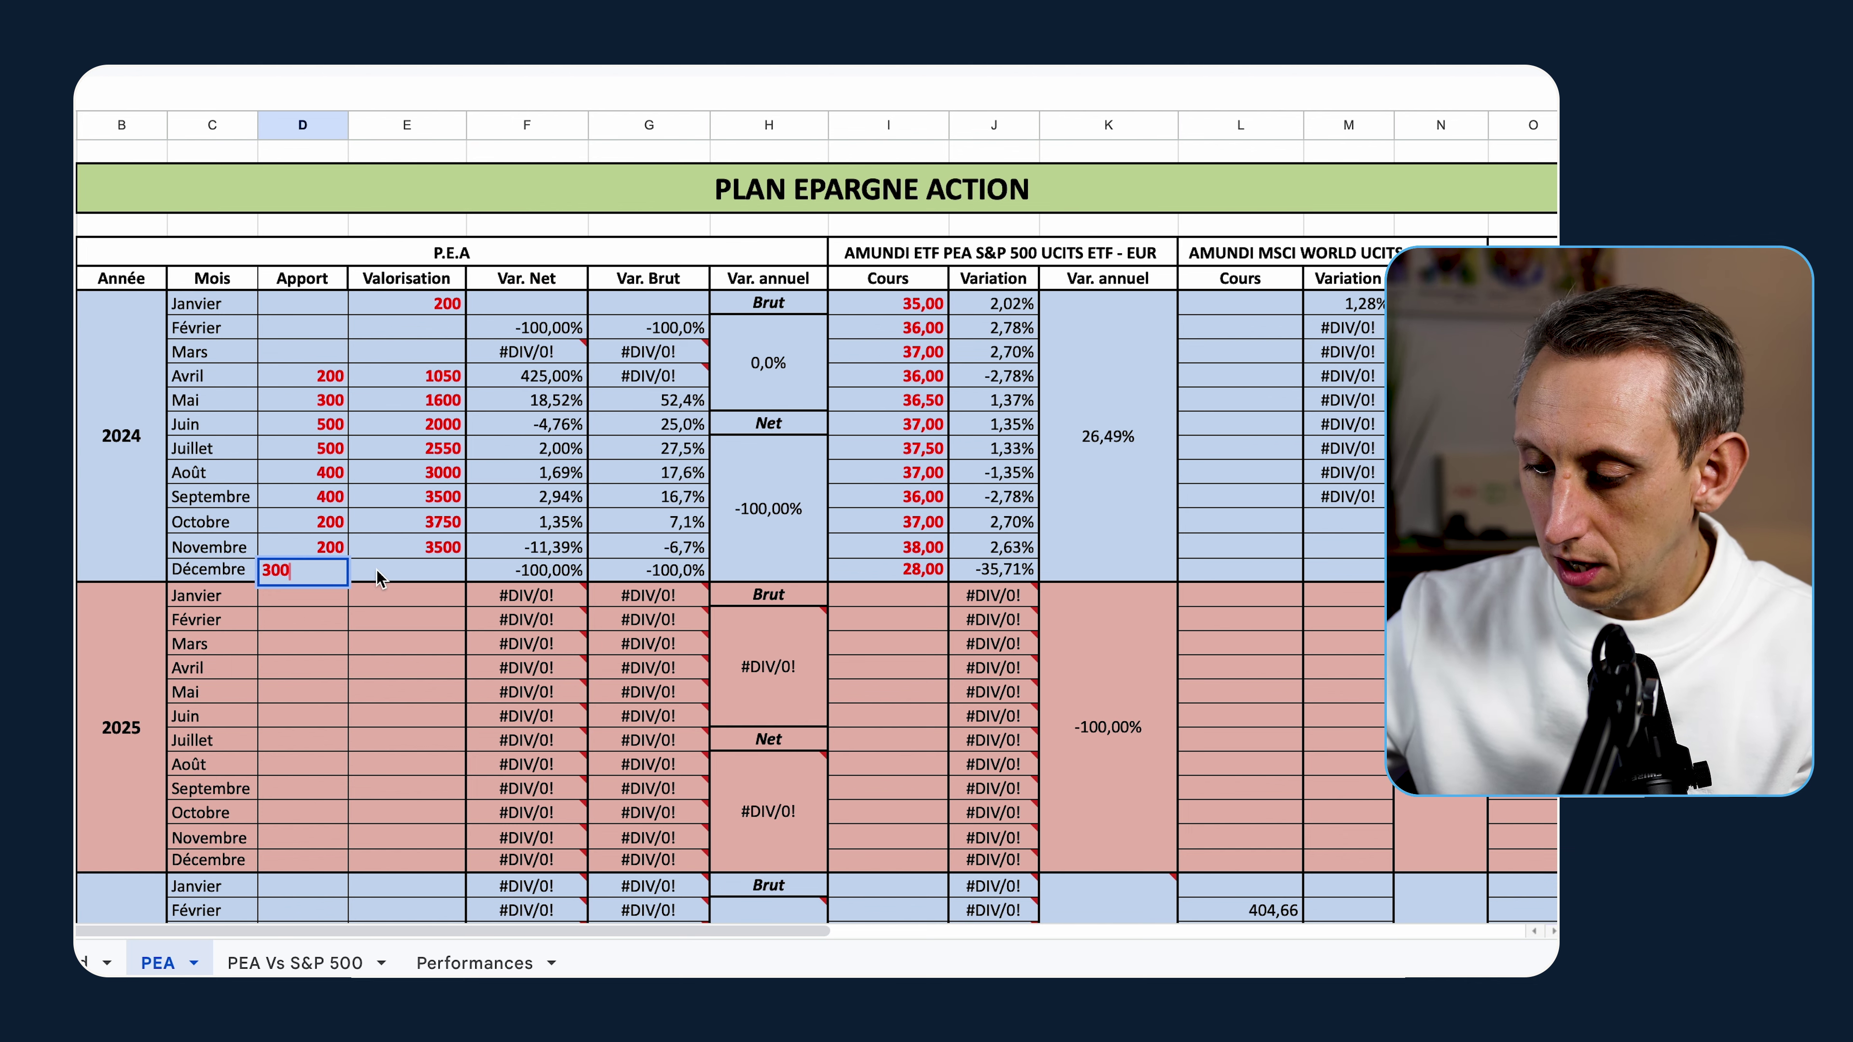
{"action": "left_click", "coordinate": [403, 577]}
{"action": "type", "text": "4000"}
{"action": "key", "text": "Return"}
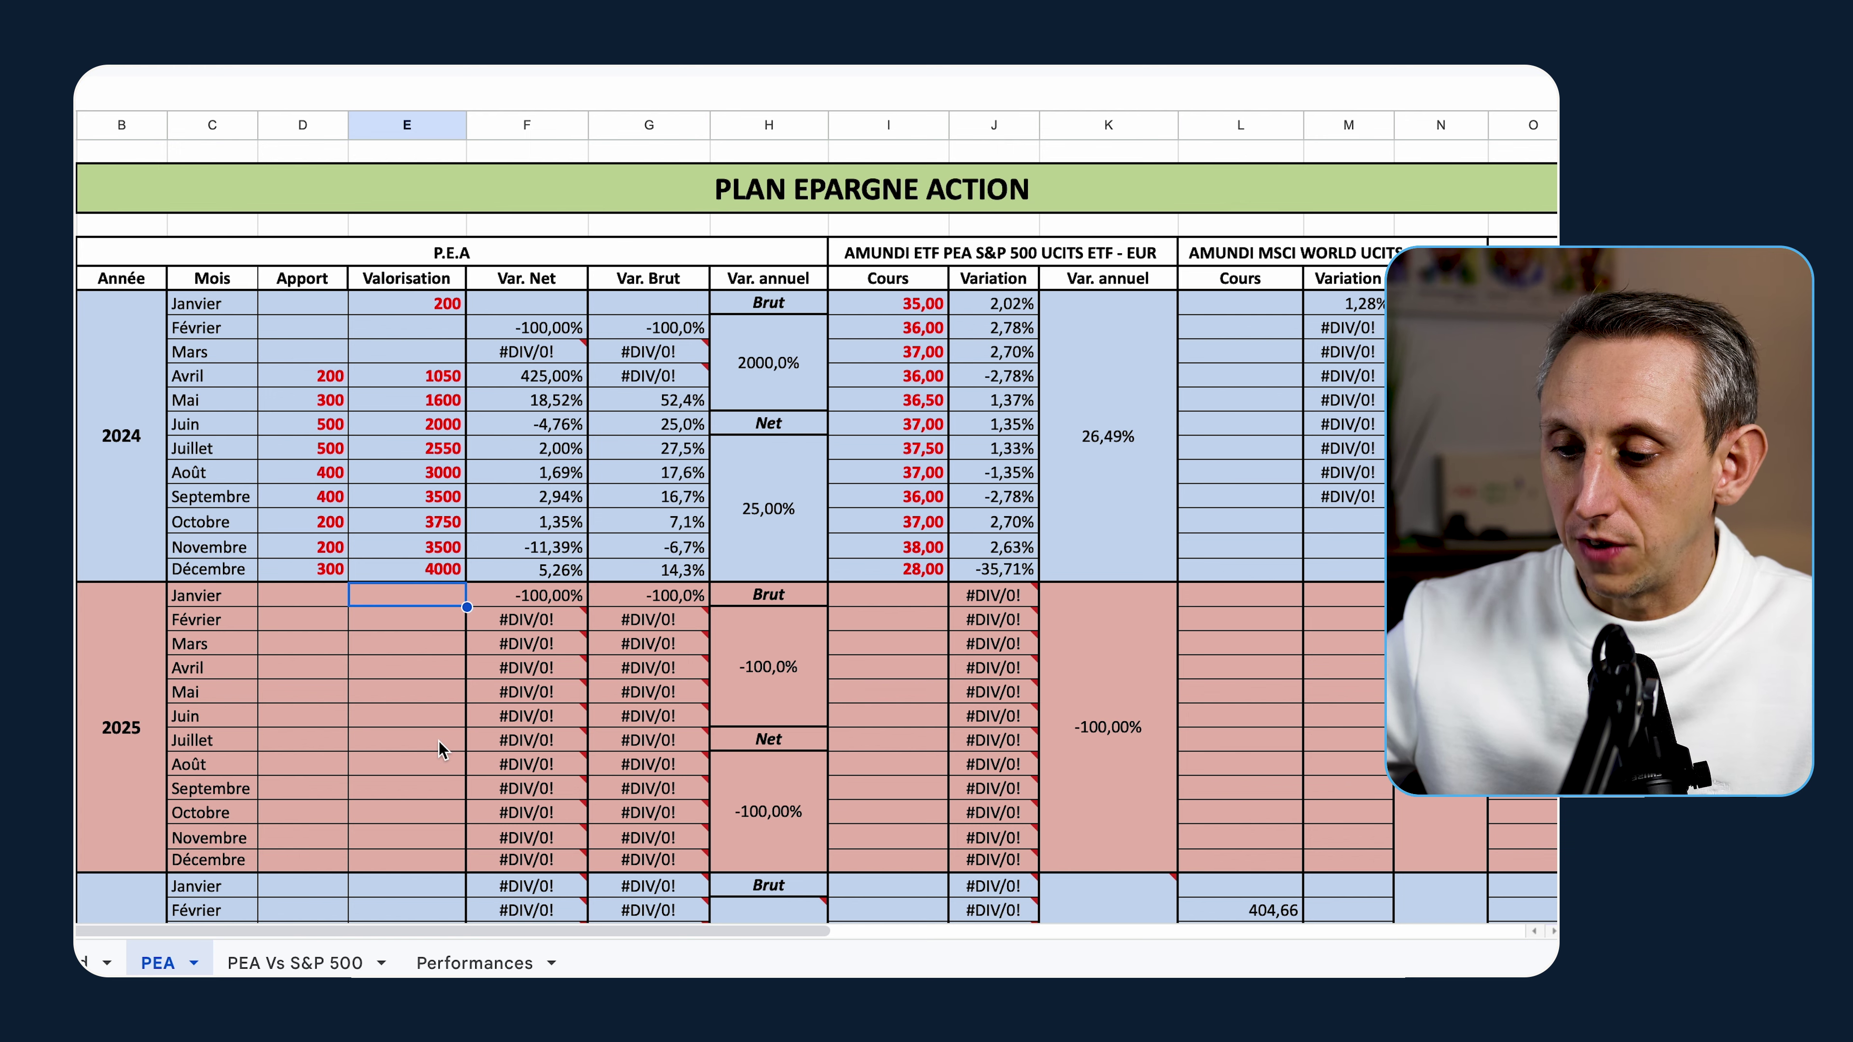
Step: Scroll past the ETF columns, select the S&P 500 header, and reach the Performances Totale du PEA table
{"action": "scroll", "coordinate": [439, 742], "scroll_direction": "down", "scroll_amount": 3}
{"action": "scroll", "coordinate": [439, 742], "scroll_direction": "right", "scroll_amount": 5}
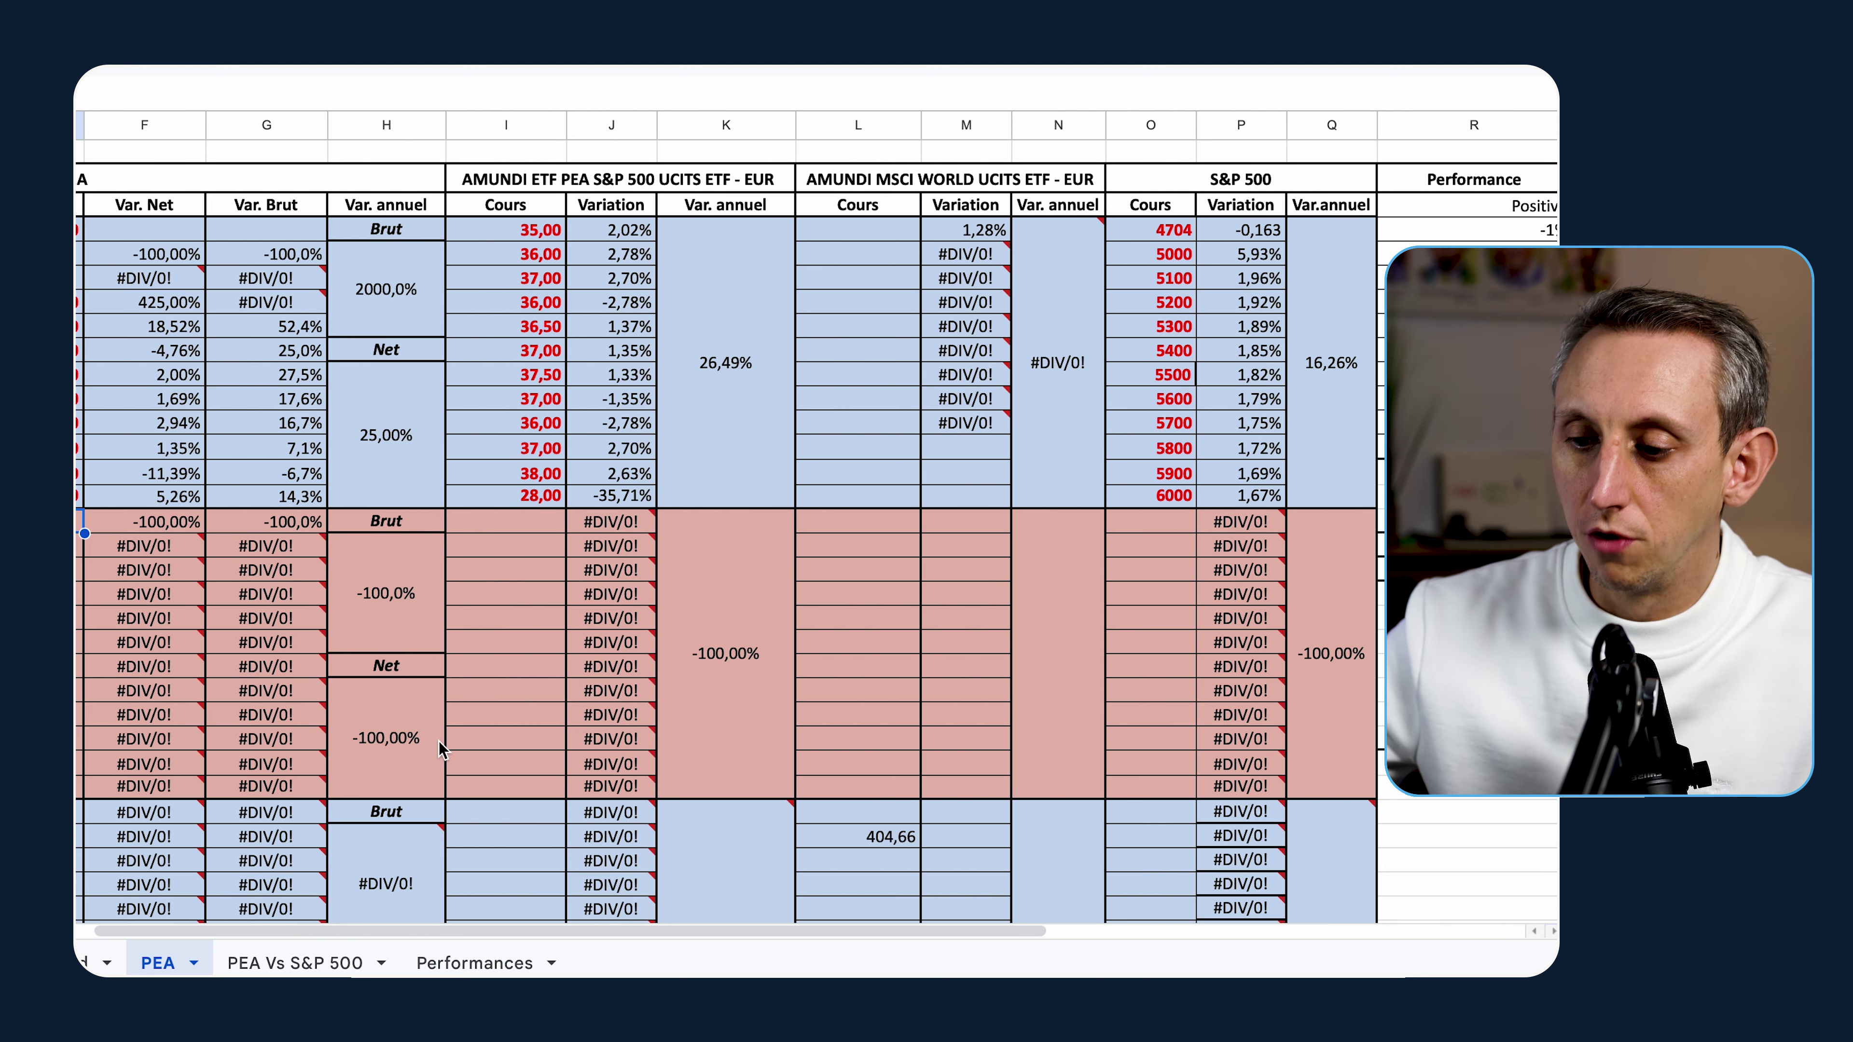
{"action": "scroll", "coordinate": [439, 741], "scroll_direction": "right", "scroll_amount": 2}
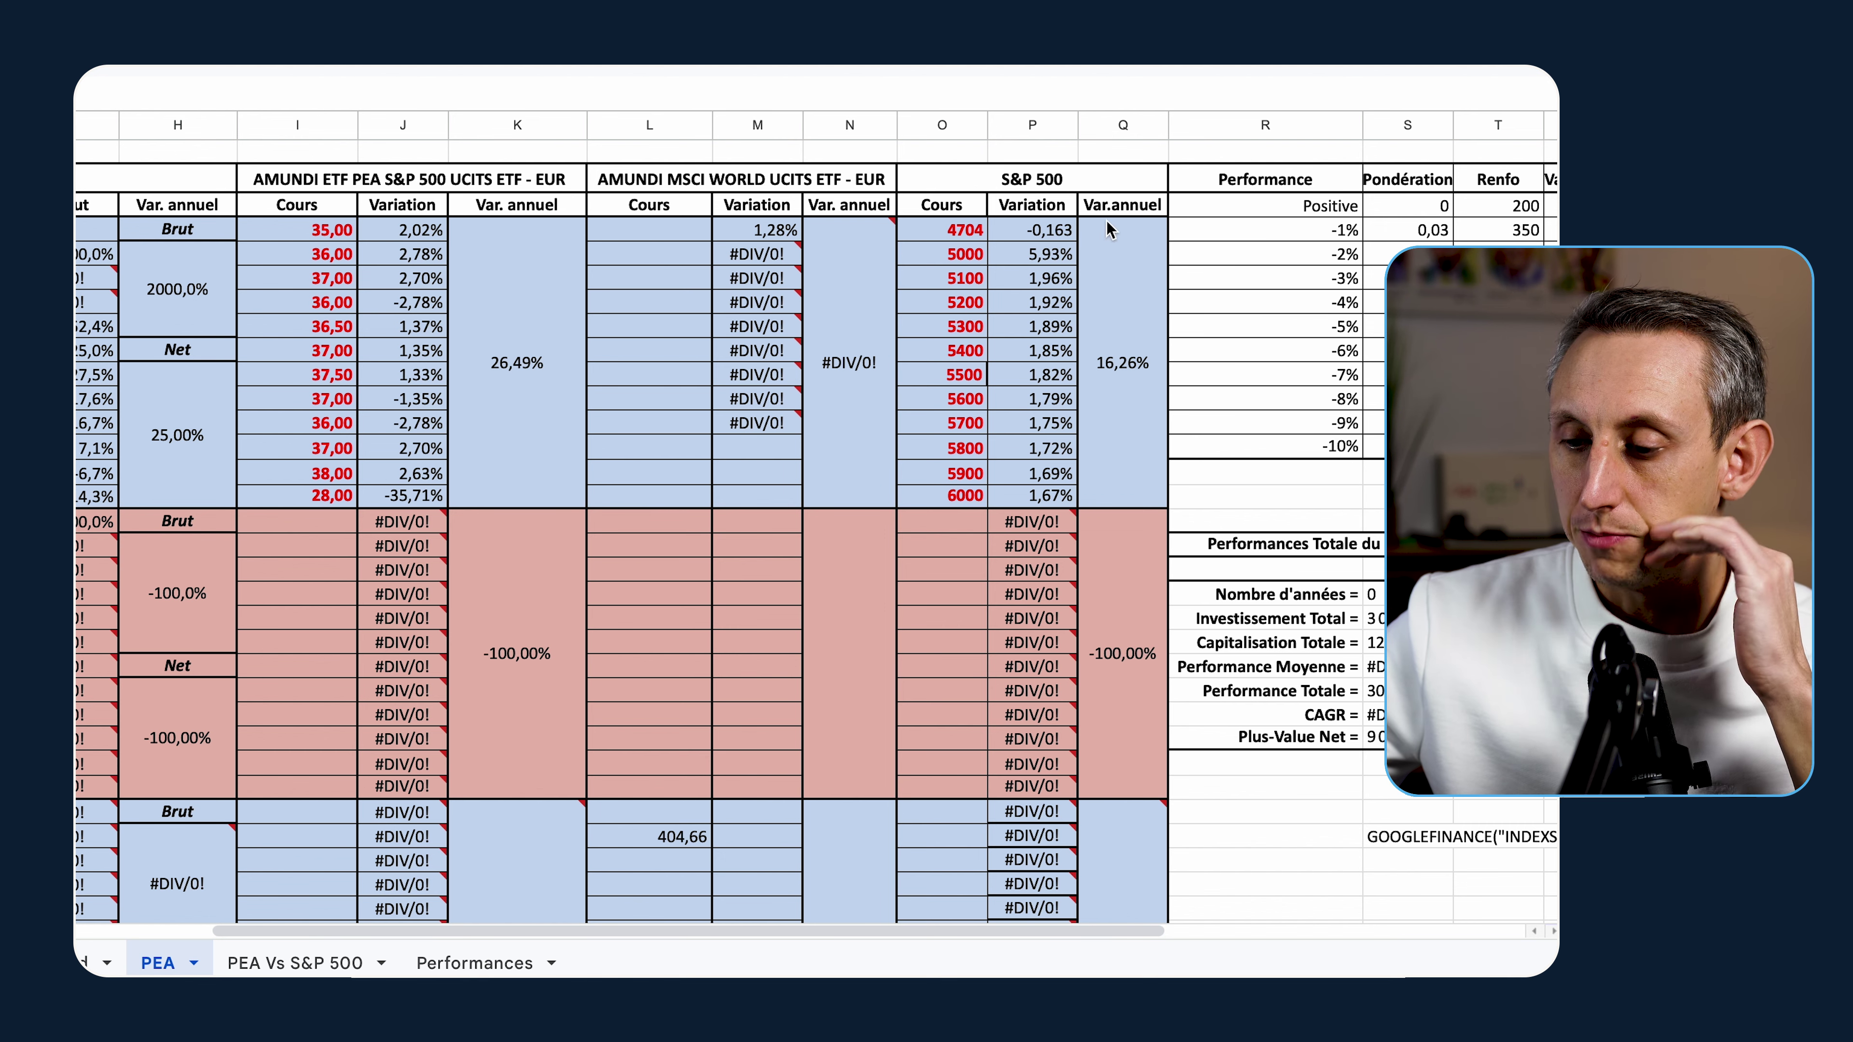
{"action": "left_click", "coordinate": [1059, 181]}
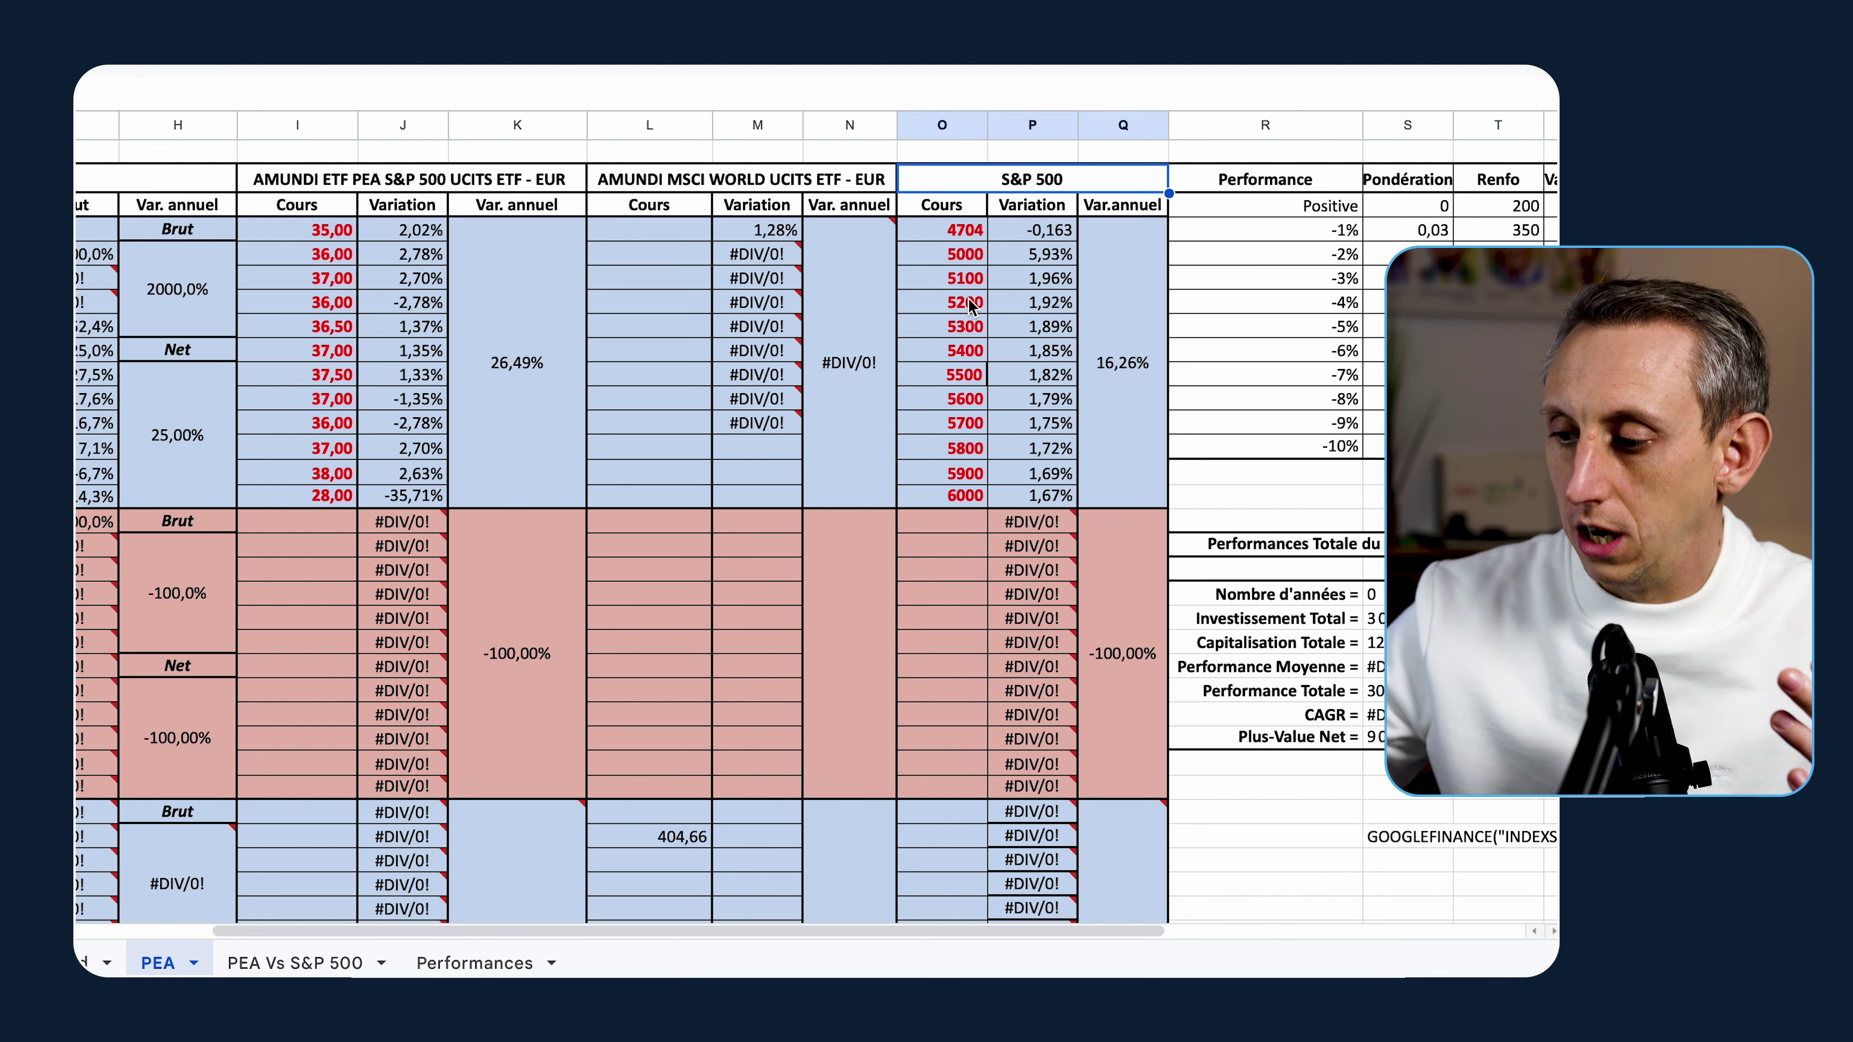
{"action": "scroll", "coordinate": [948, 305], "scroll_direction": "right", "scroll_amount": 6}
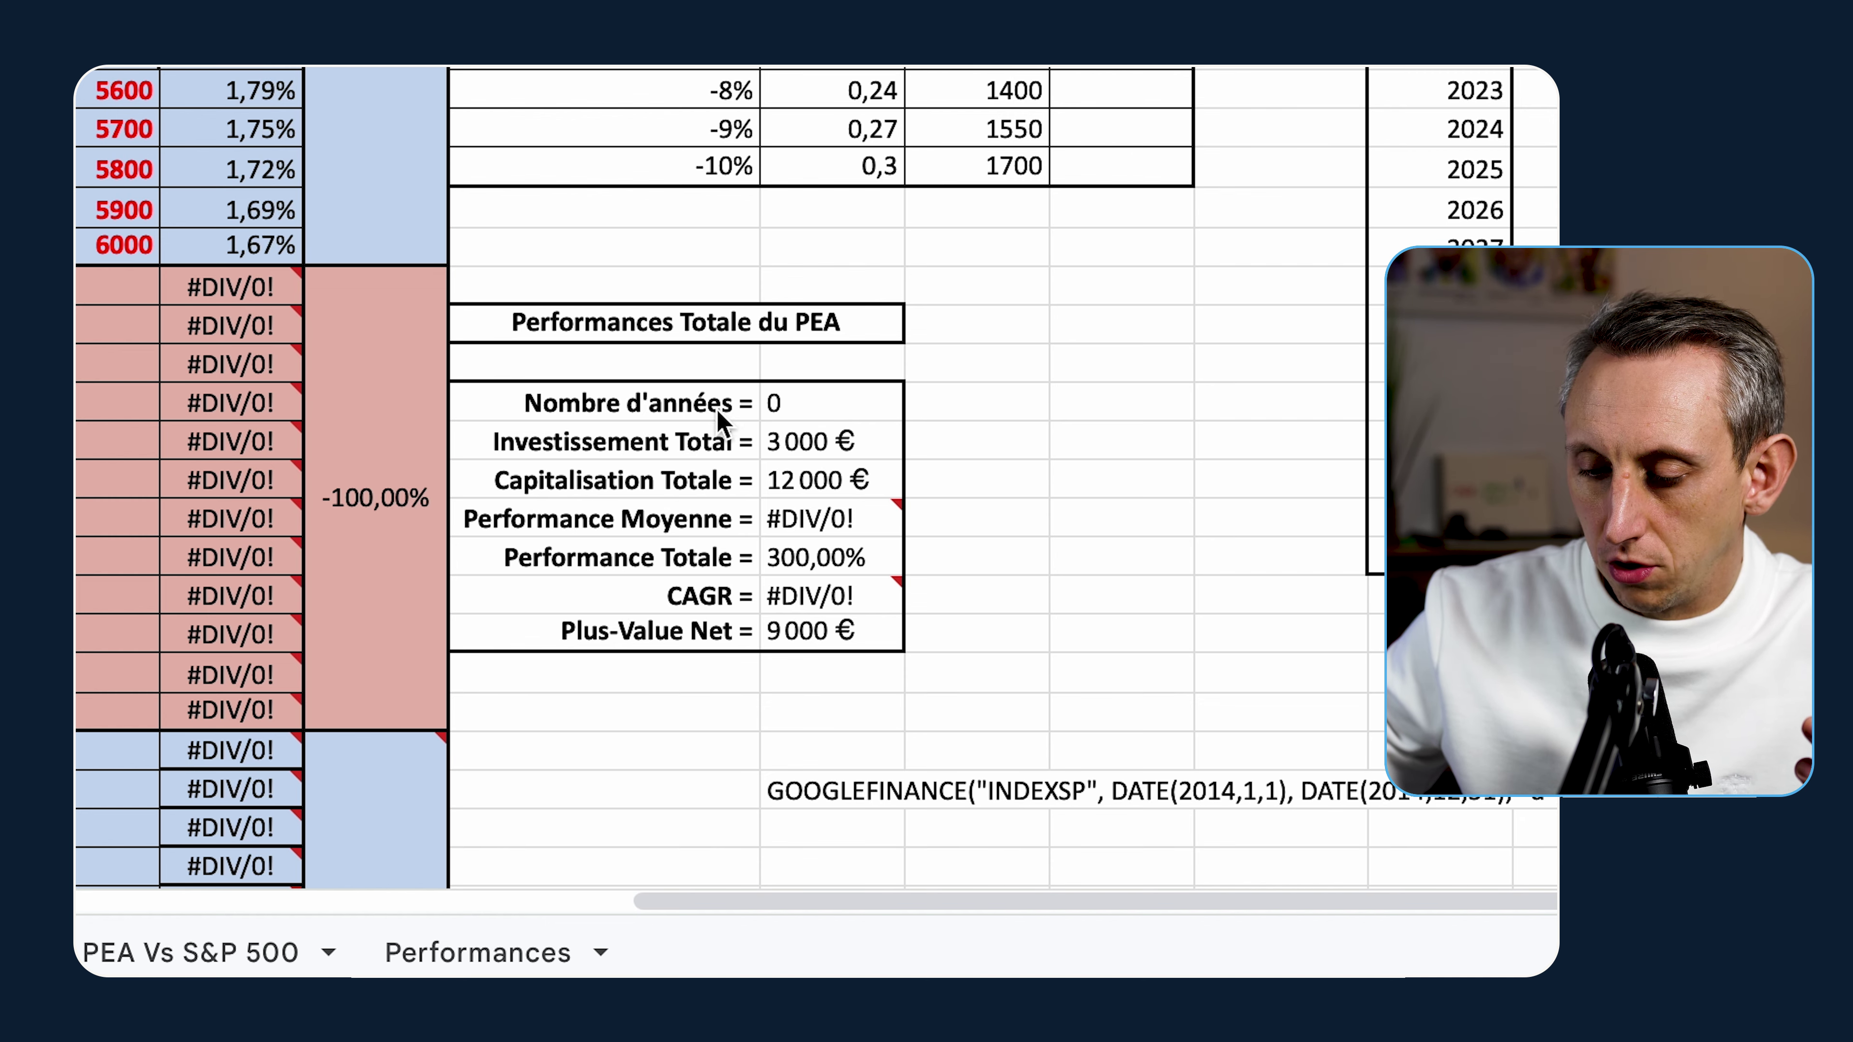
Step: Review Nombre d'années and Investissement Total, then change Capitalisation Totale to 4 000
{"action": "left_click", "coordinate": [779, 410]}
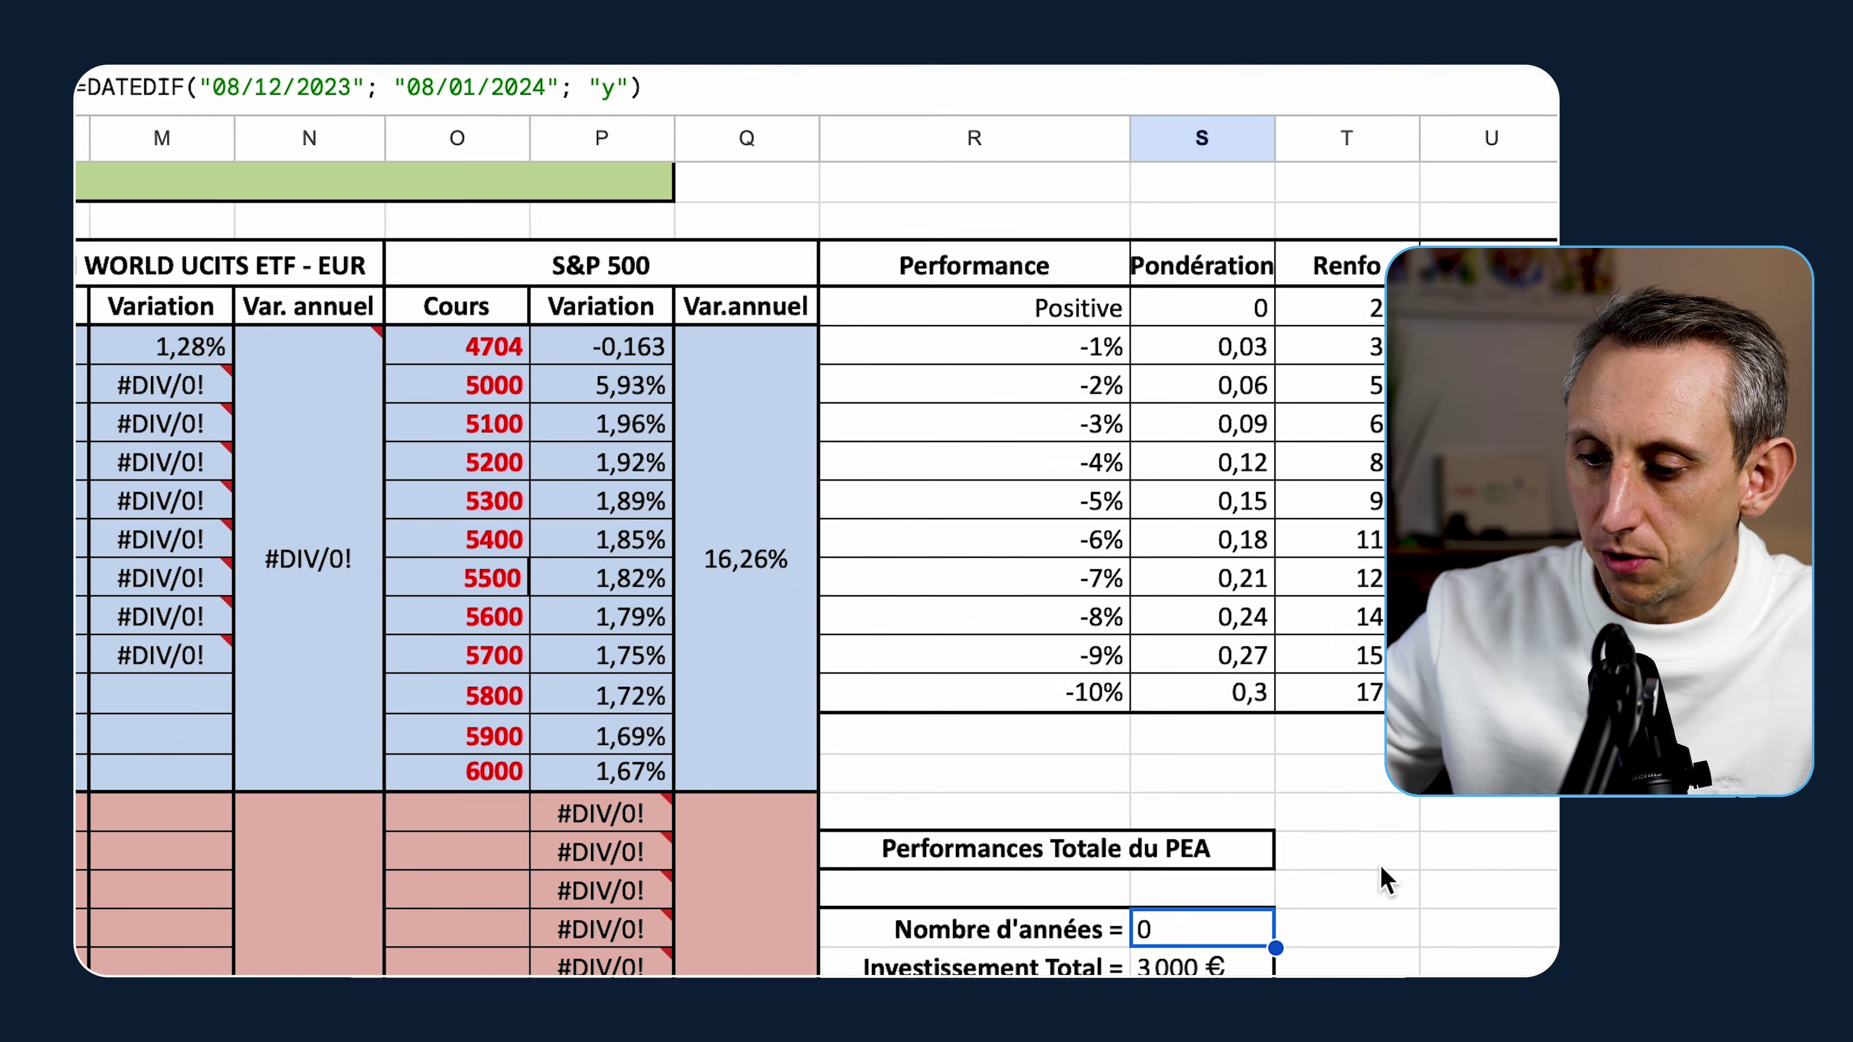
{"action": "left_click", "coordinate": [808, 439]}
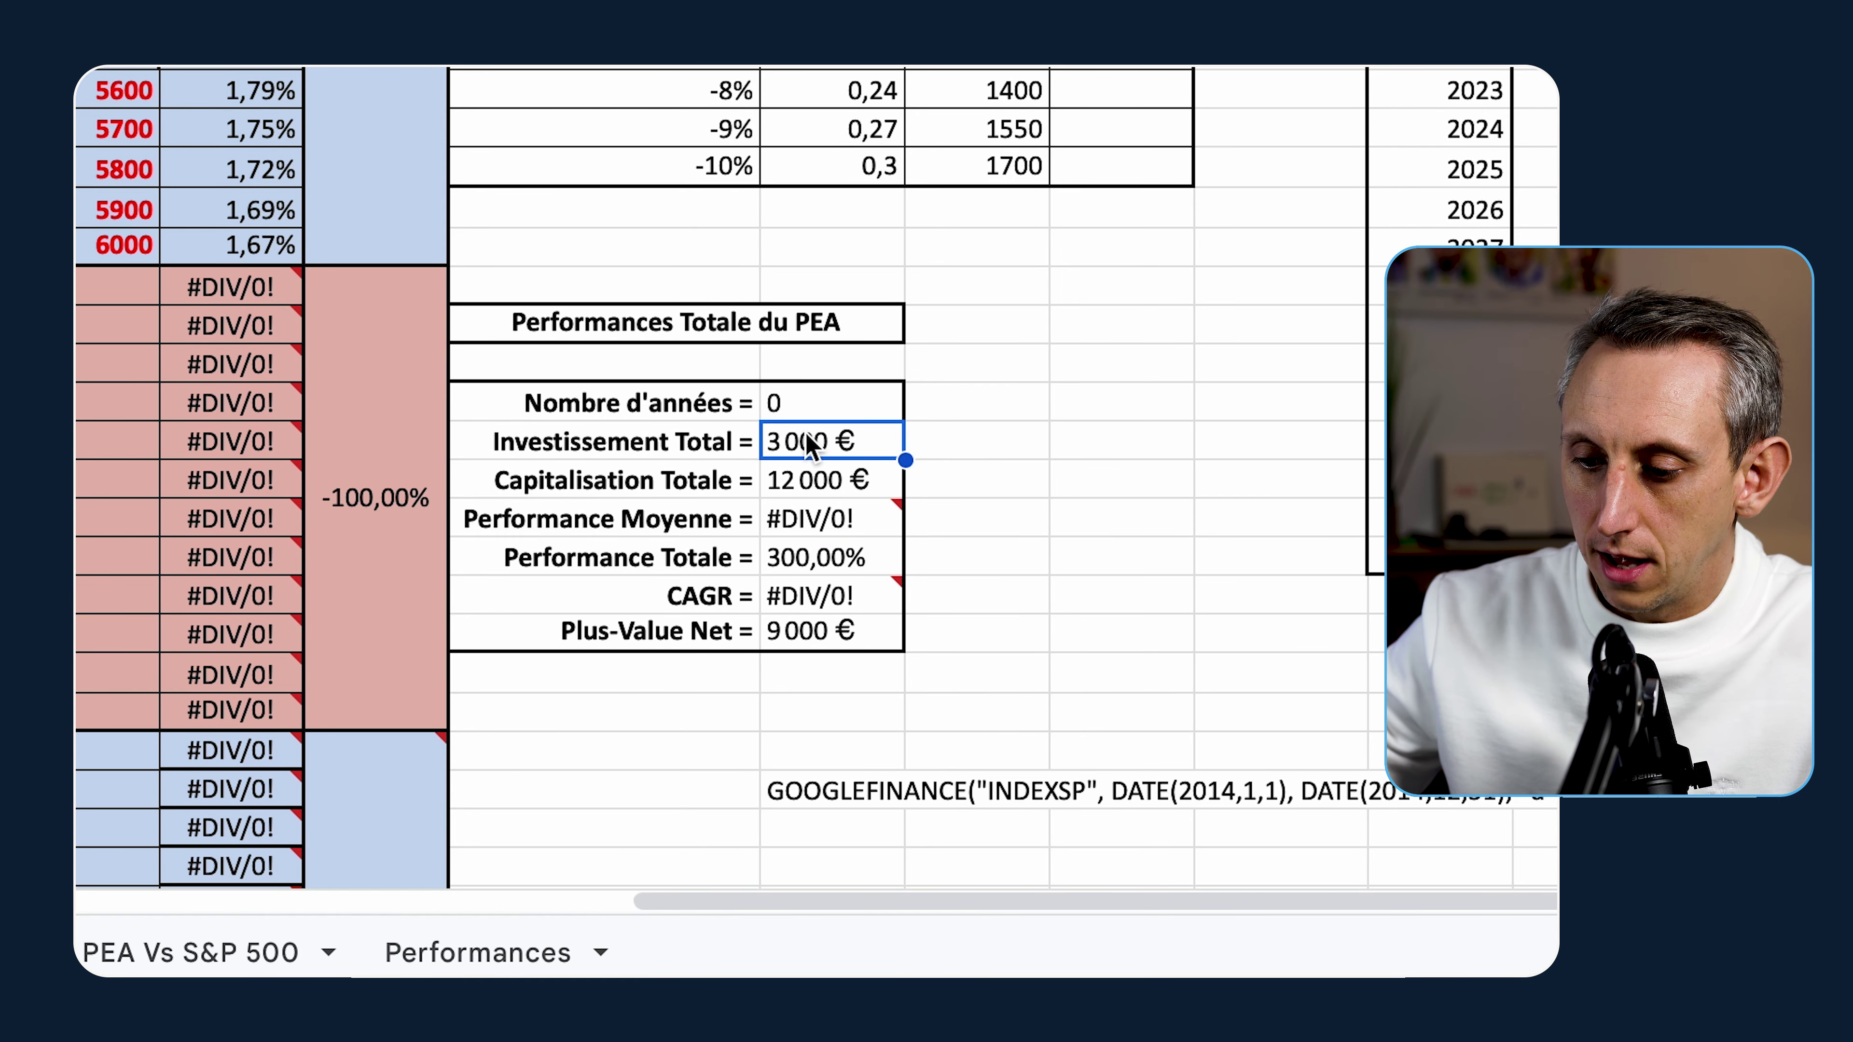
{"action": "left_click", "coordinate": [846, 489]}
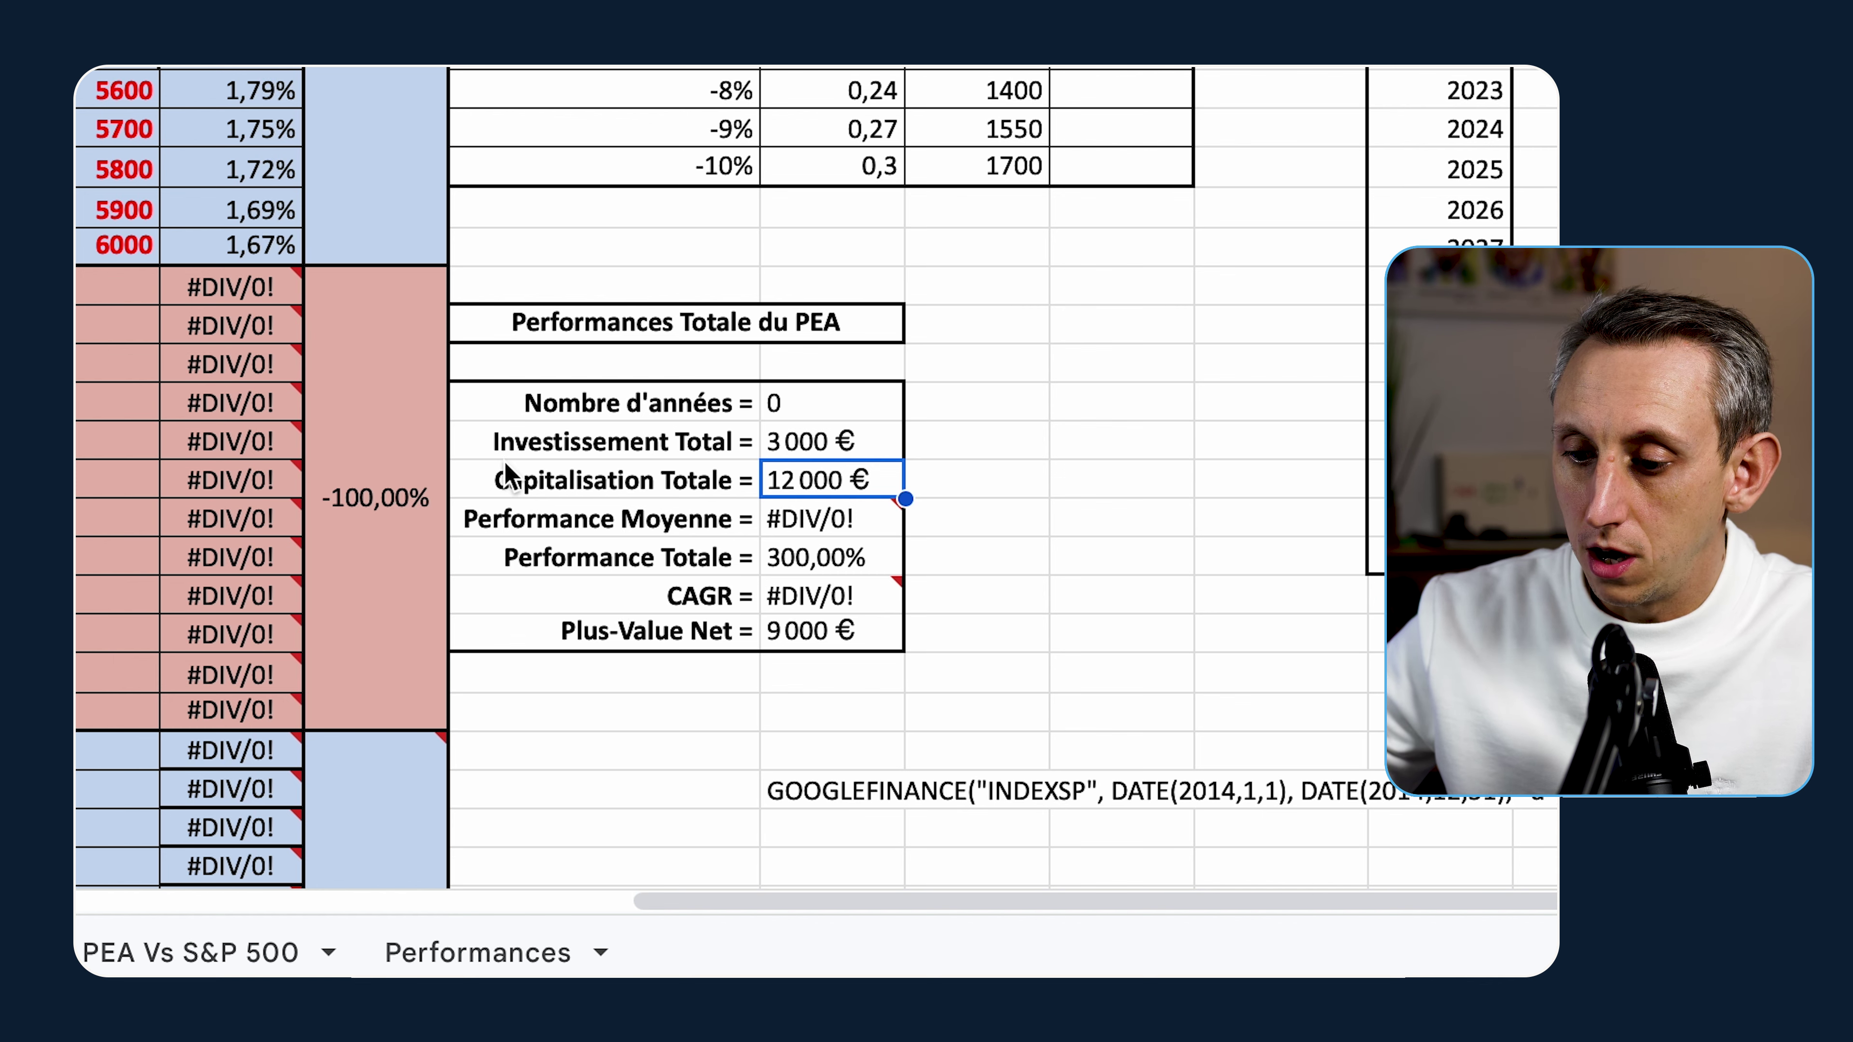
{"action": "scroll", "coordinate": [507, 478], "scroll_direction": "left", "scroll_amount": 10}
{"action": "scroll", "coordinate": [306, 248], "scroll_direction": "up", "scroll_amount": 1}
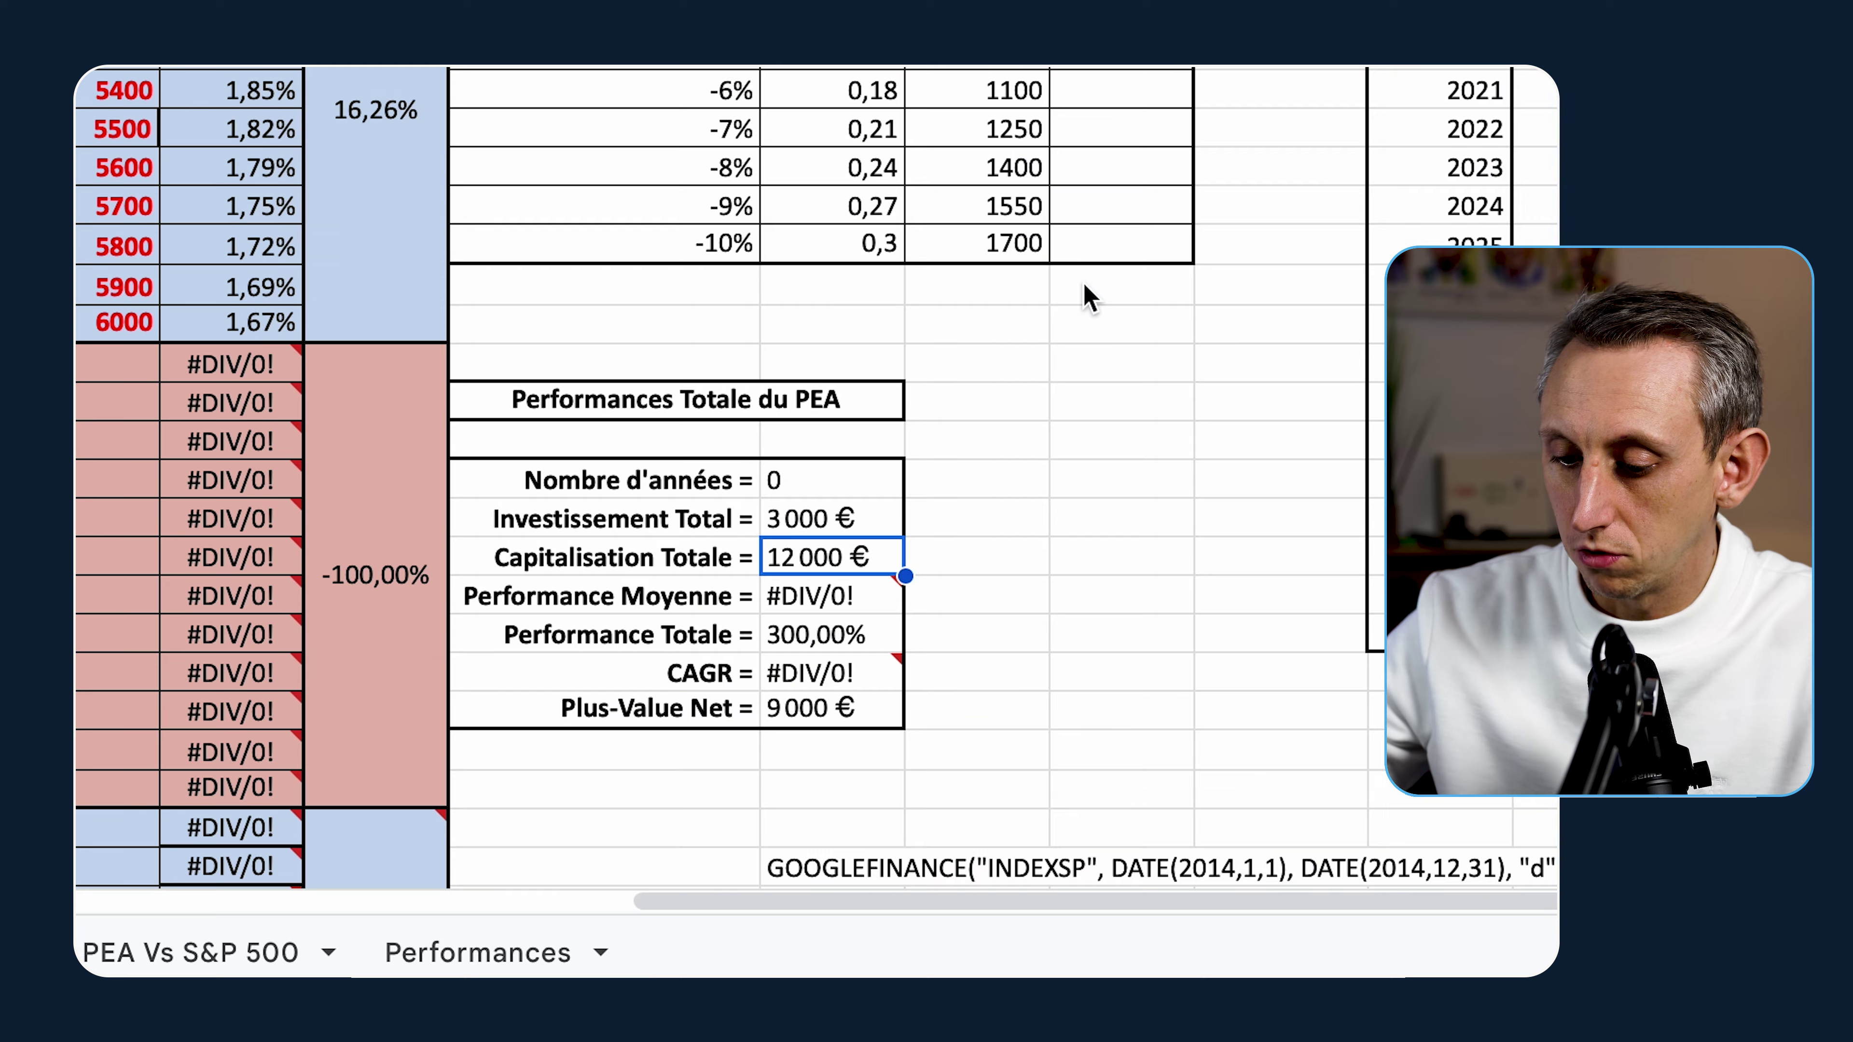
{"action": "type", "text": "4 000"}
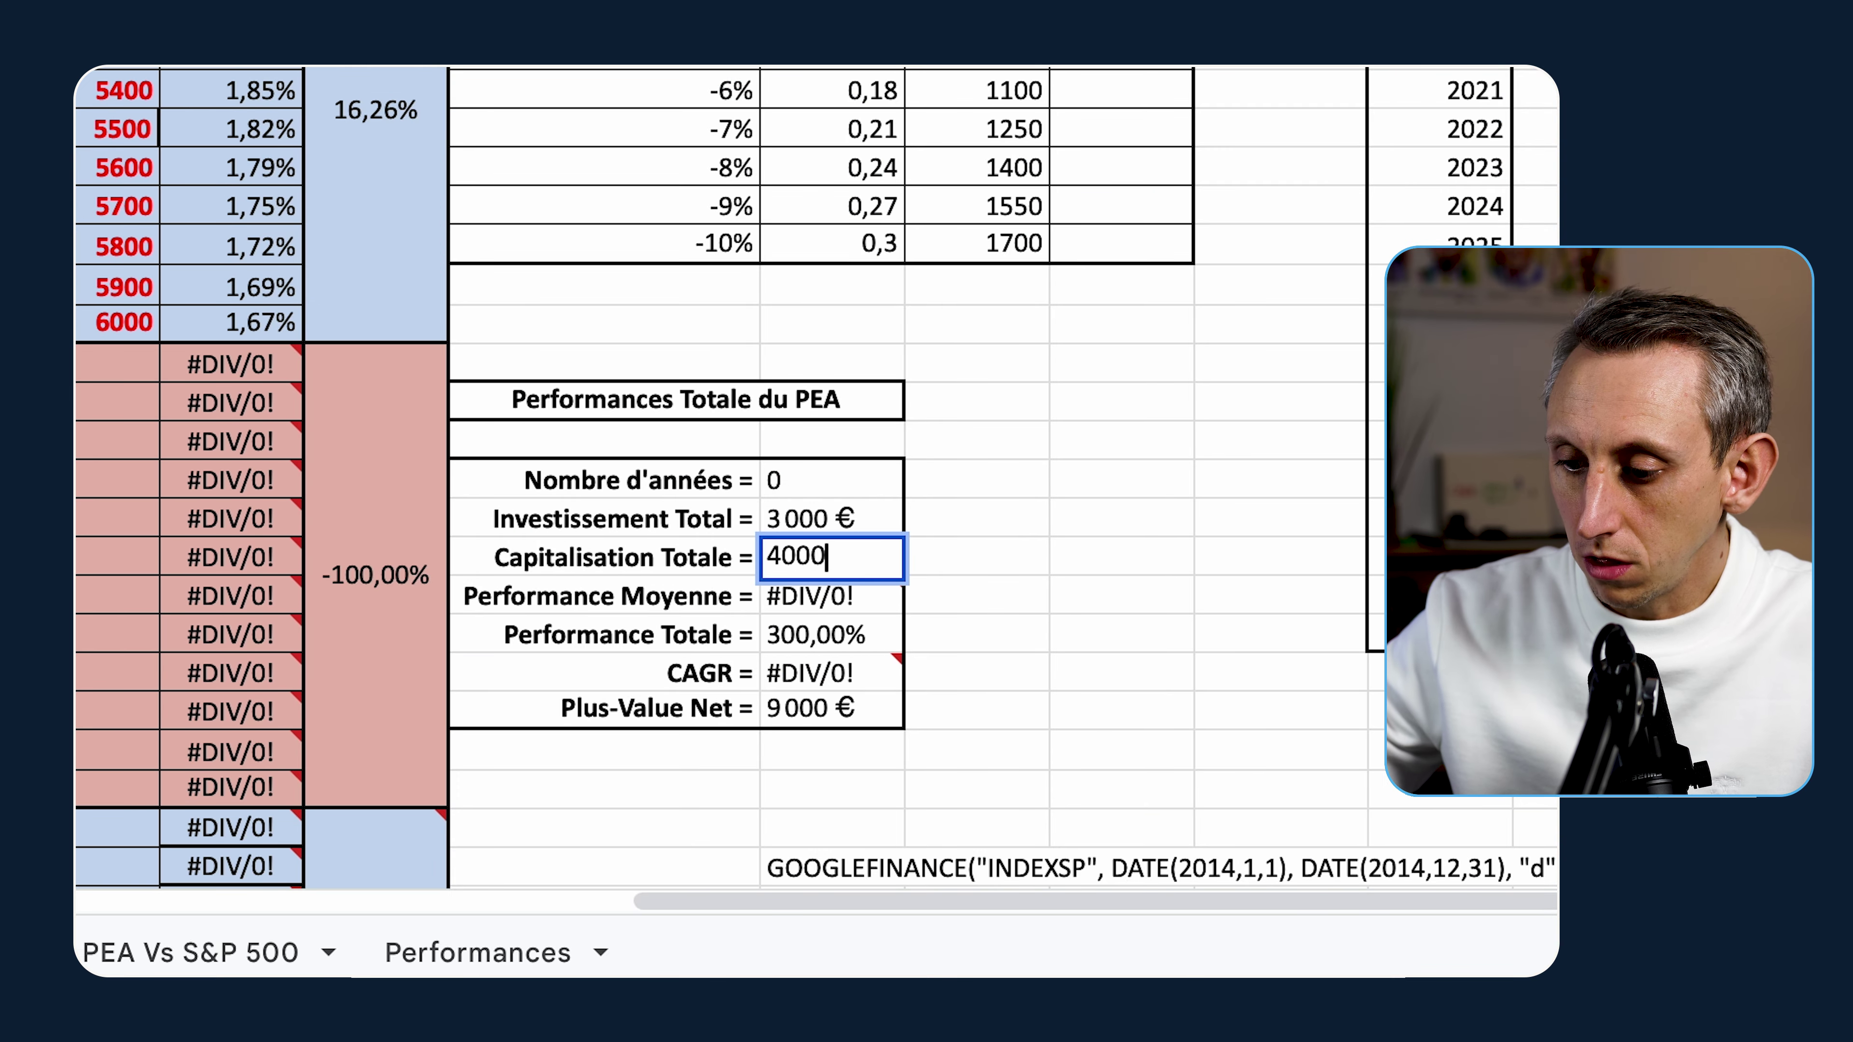
{"action": "key", "text": "Return"}
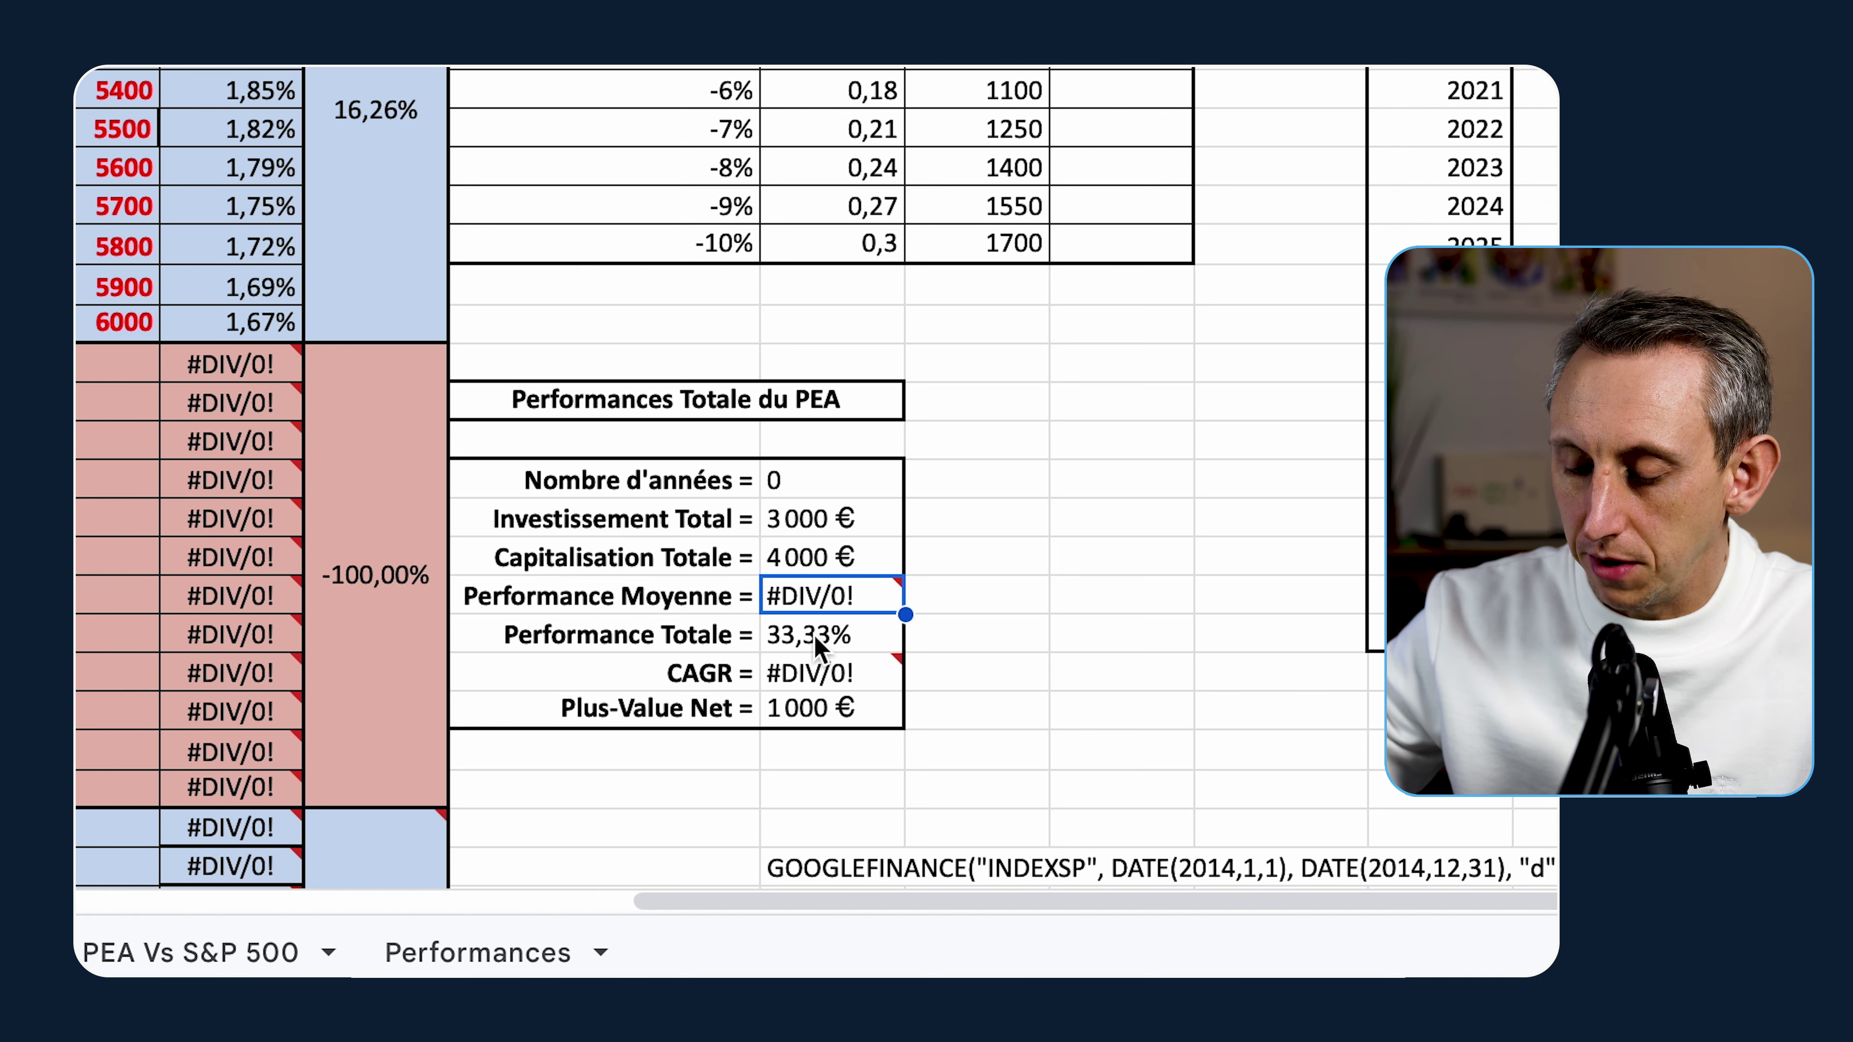
Step: Recheck Investissement Total and inspect the CAGR #DIV/0! error
{"action": "left_click", "coordinate": [804, 524]}
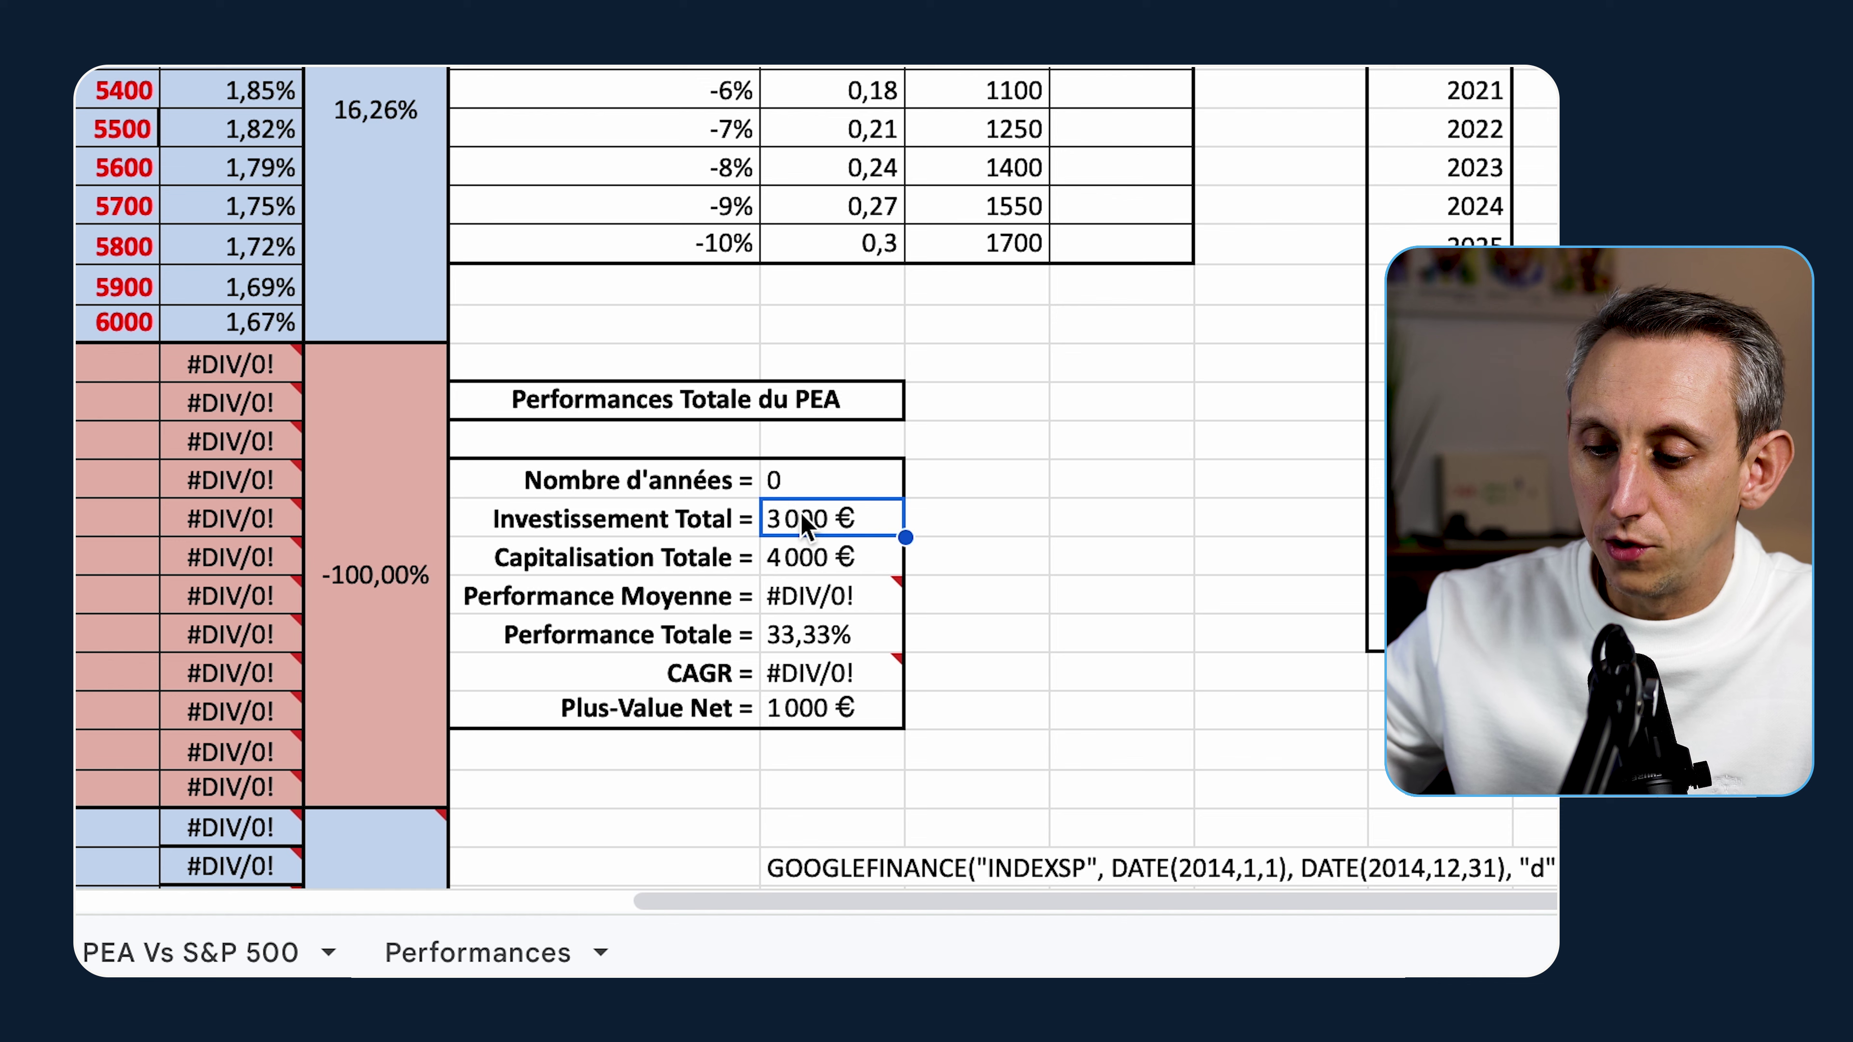
{"action": "scroll", "coordinate": [485, 581], "scroll_direction": "left", "scroll_amount": 10}
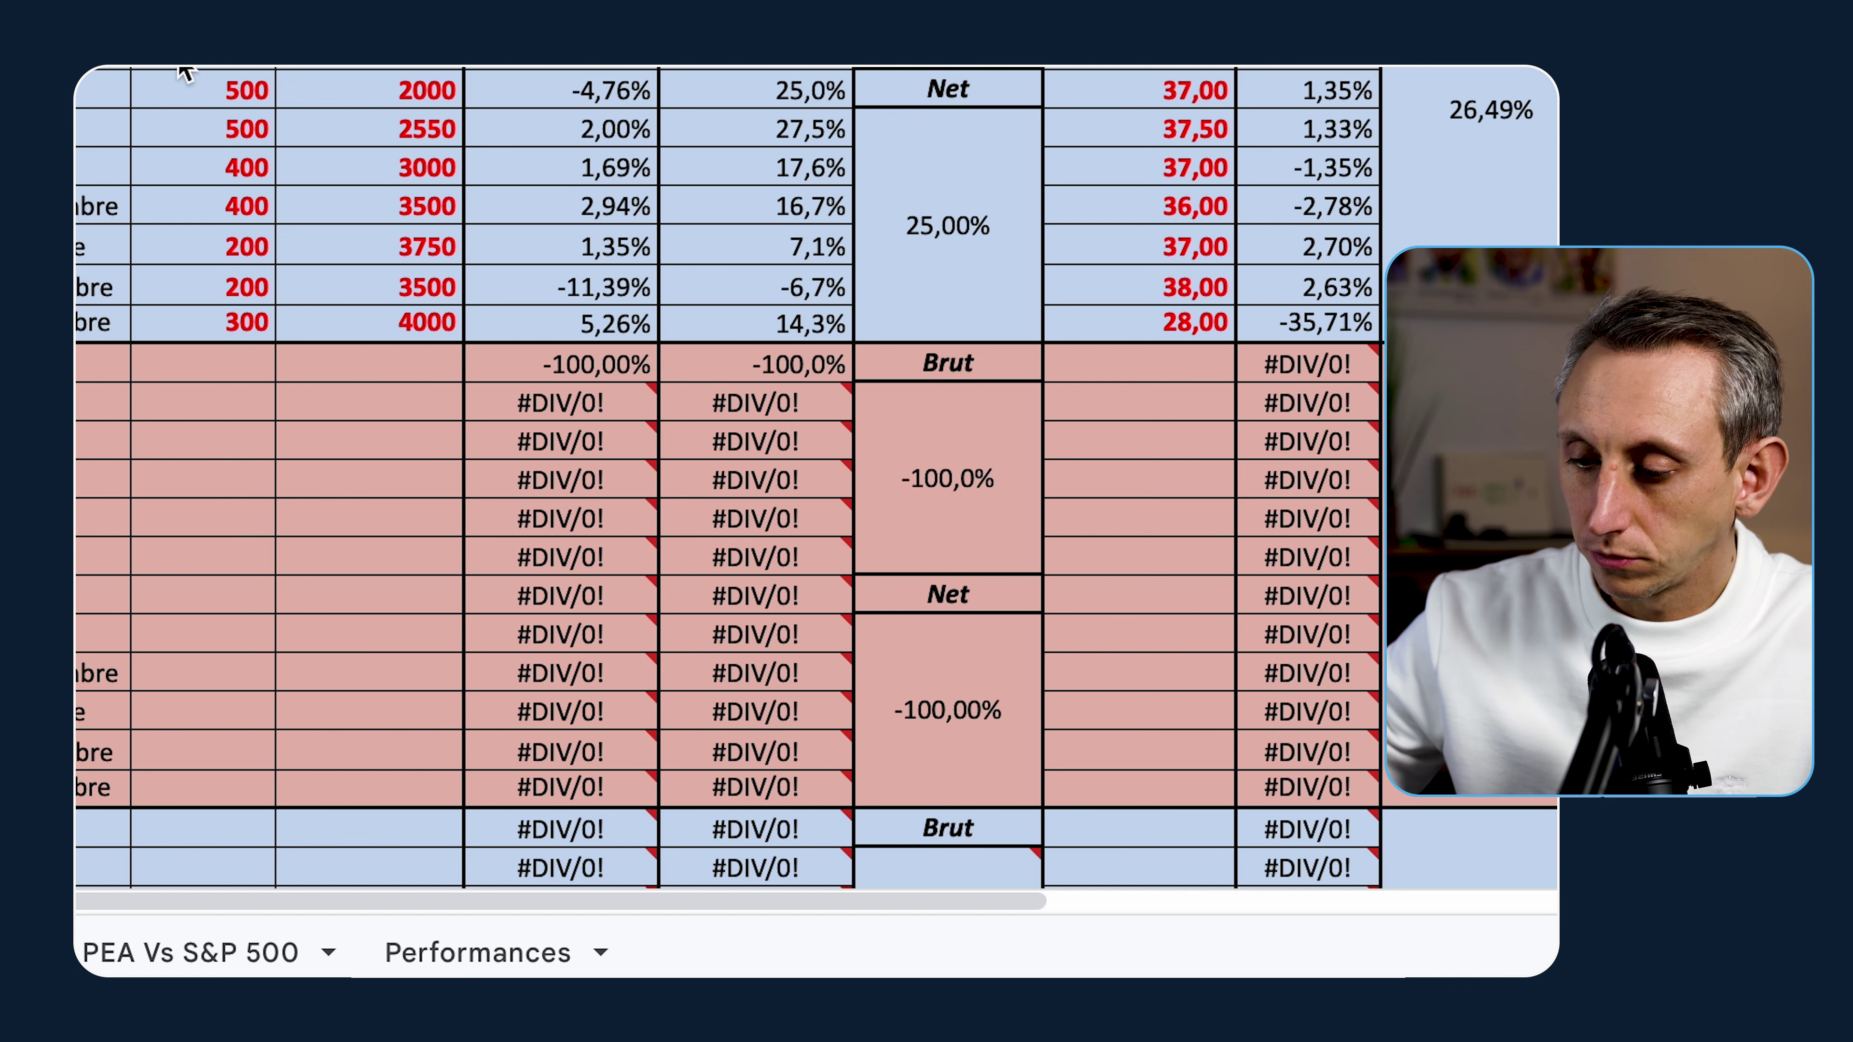
{"action": "scroll", "coordinate": [211, 380], "scroll_direction": "right", "scroll_amount": 10}
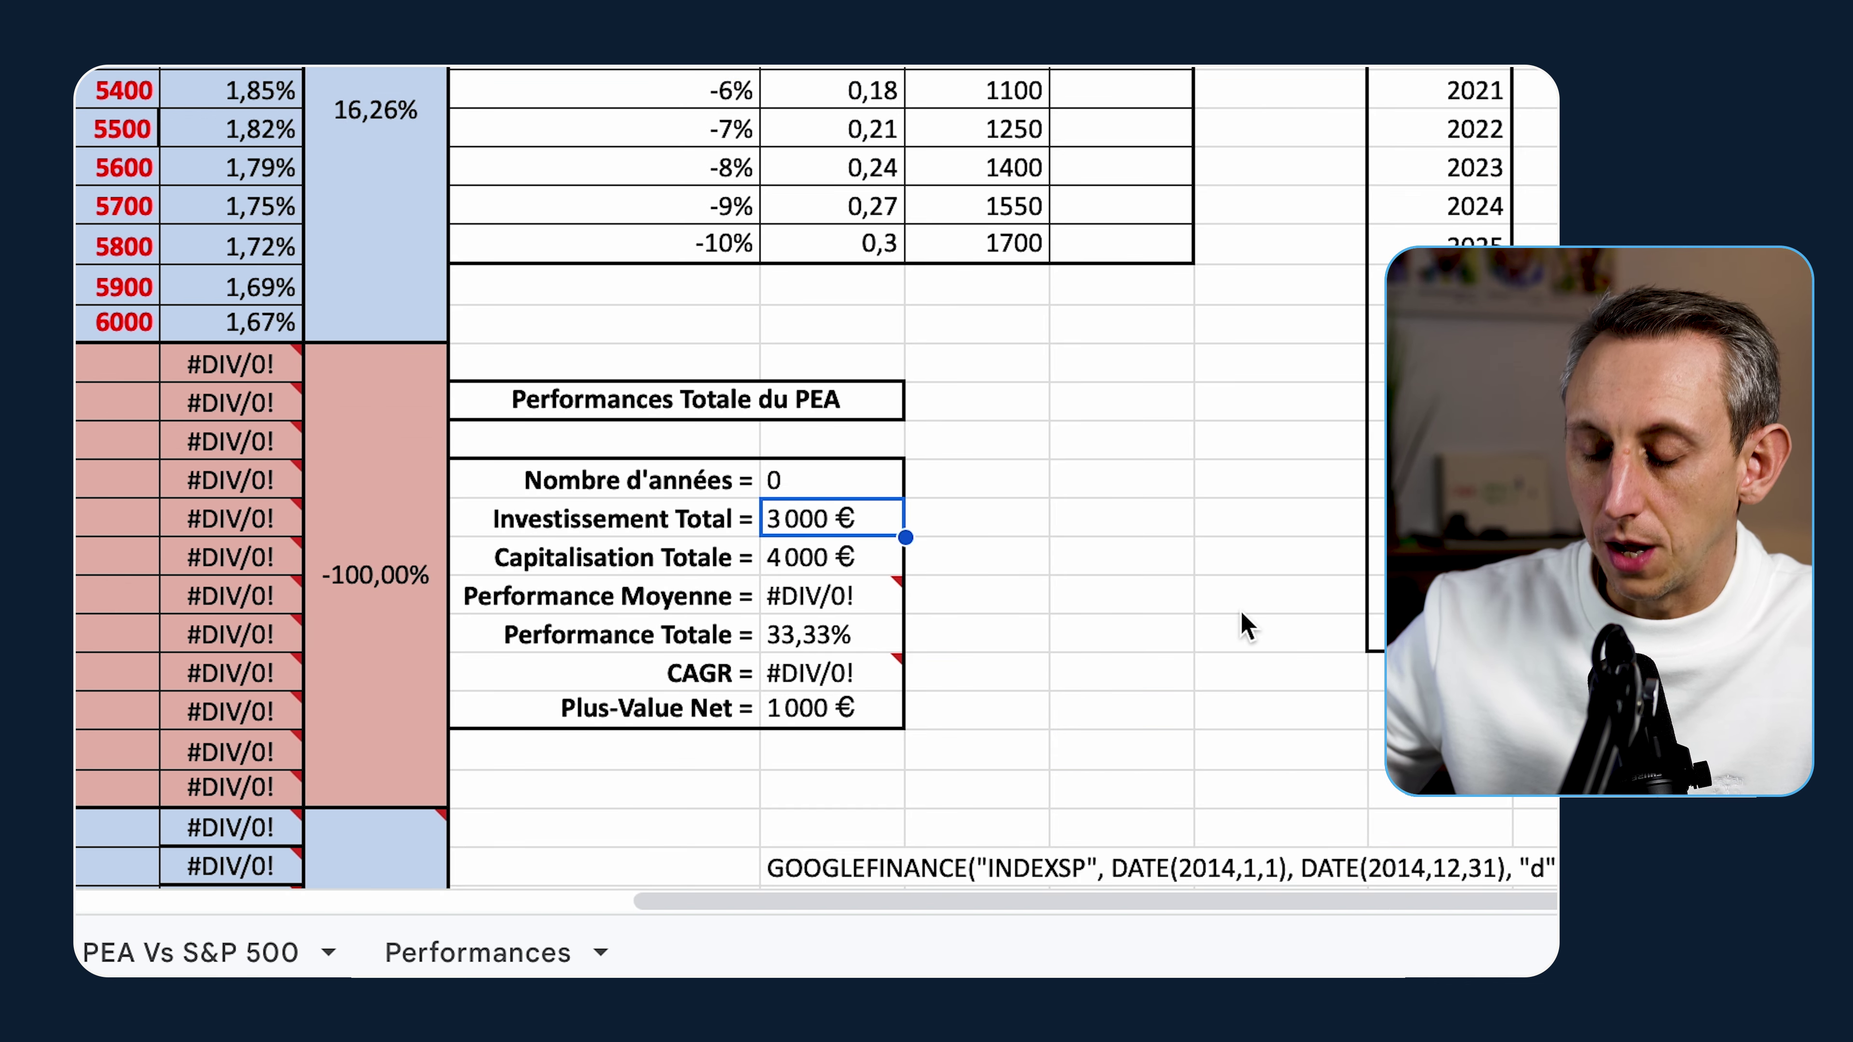
{"action": "mouse_move", "coordinate": [813, 671]}
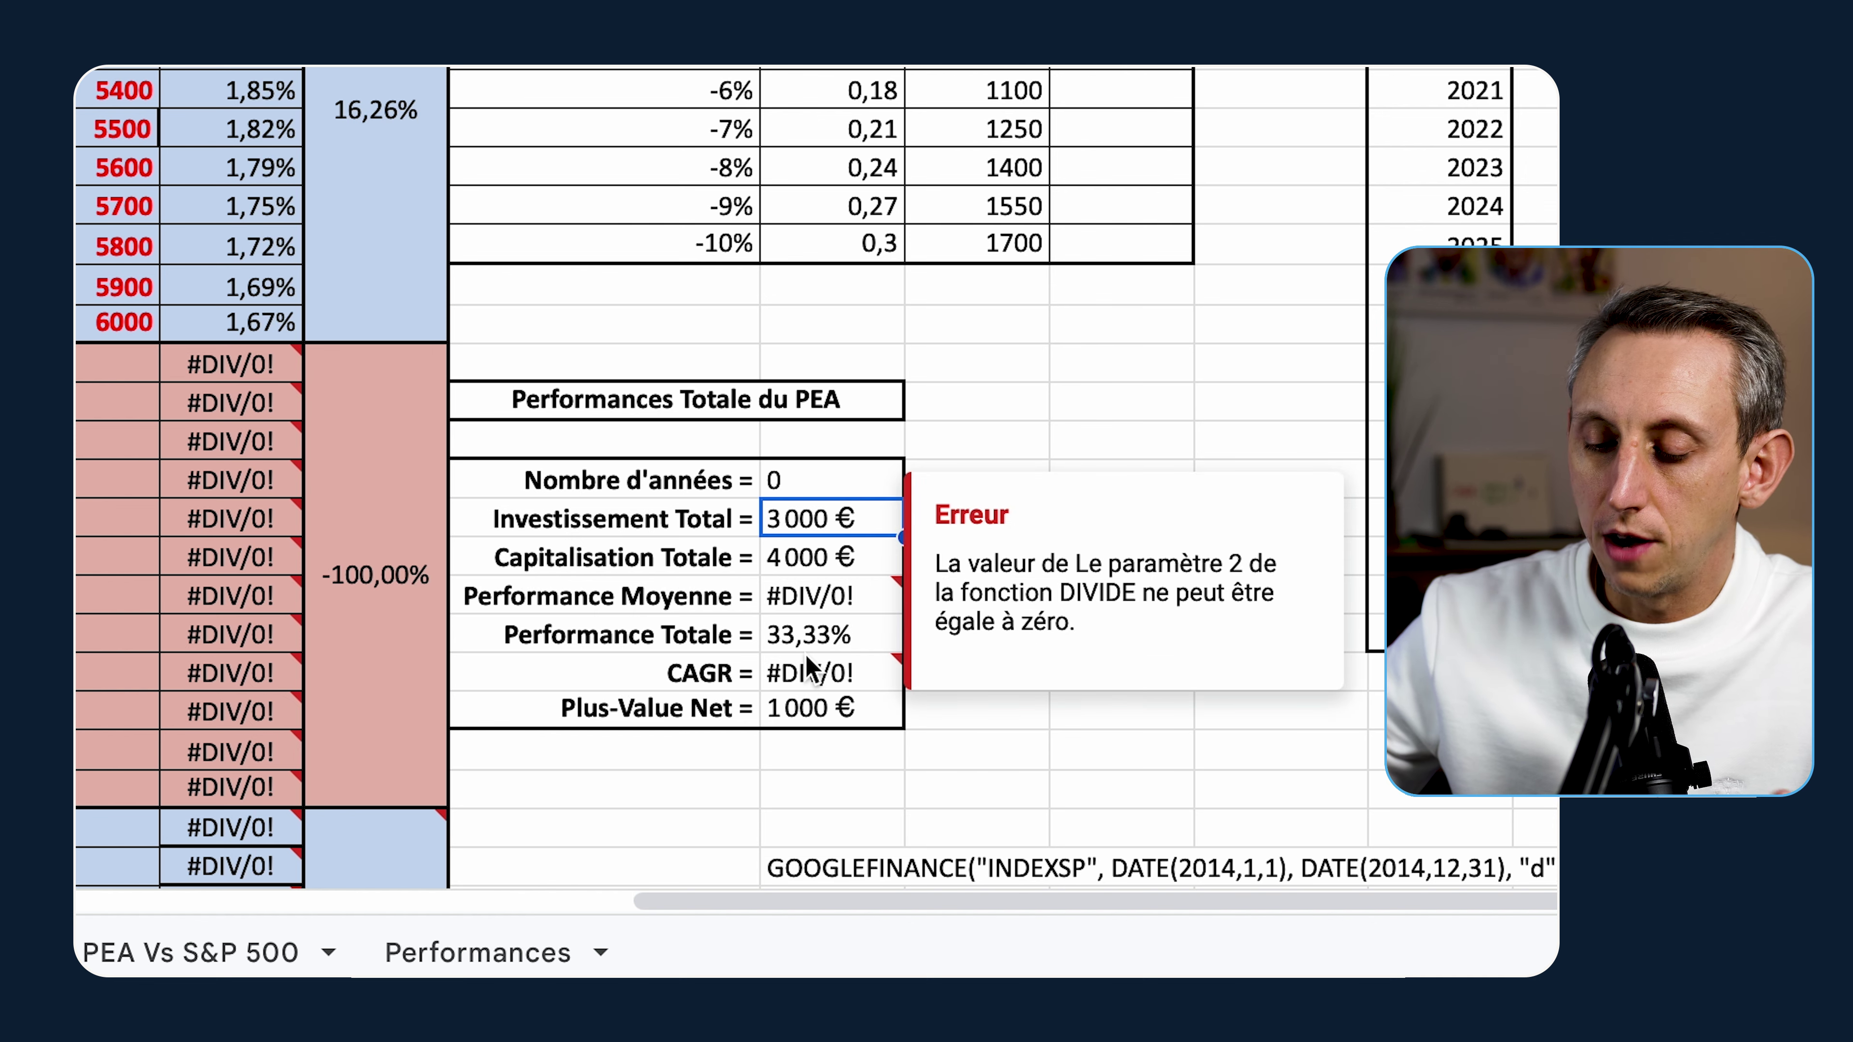
{"action": "left_click", "coordinate": [805, 675]}
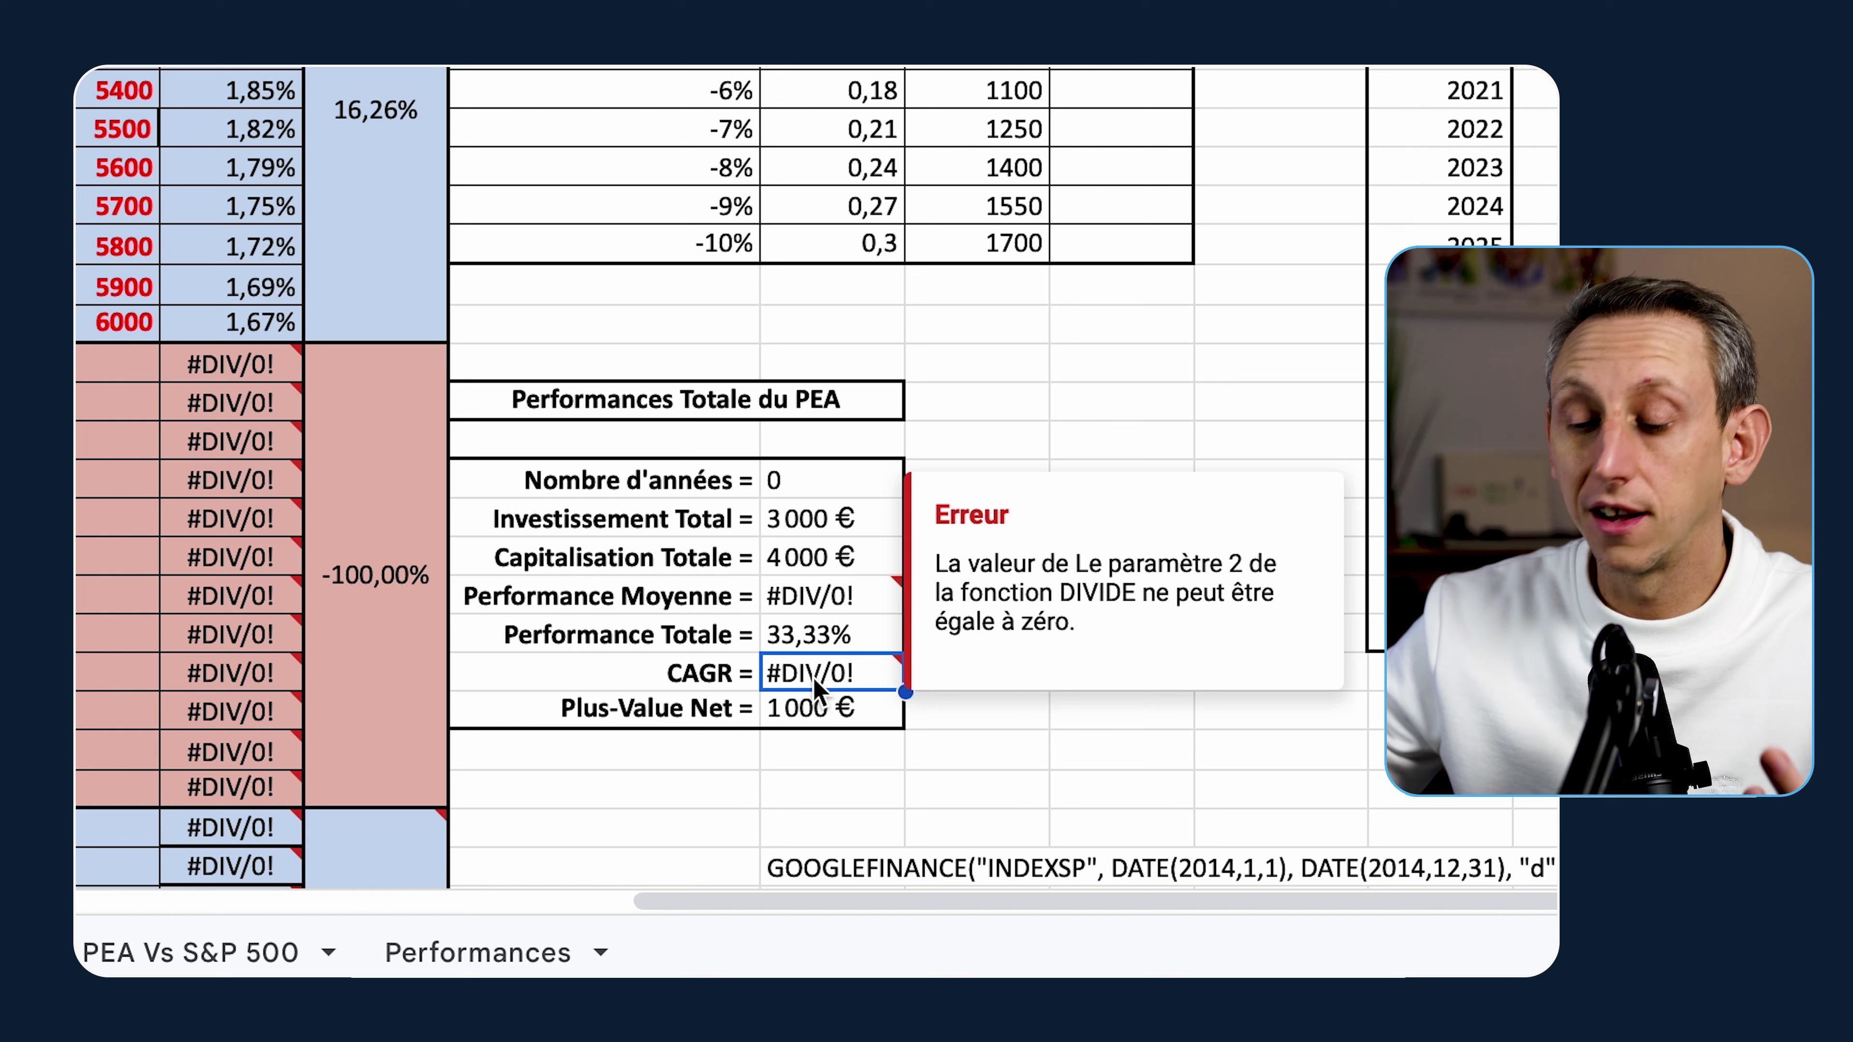
{"action": "left_click", "coordinate": [1036, 724]}
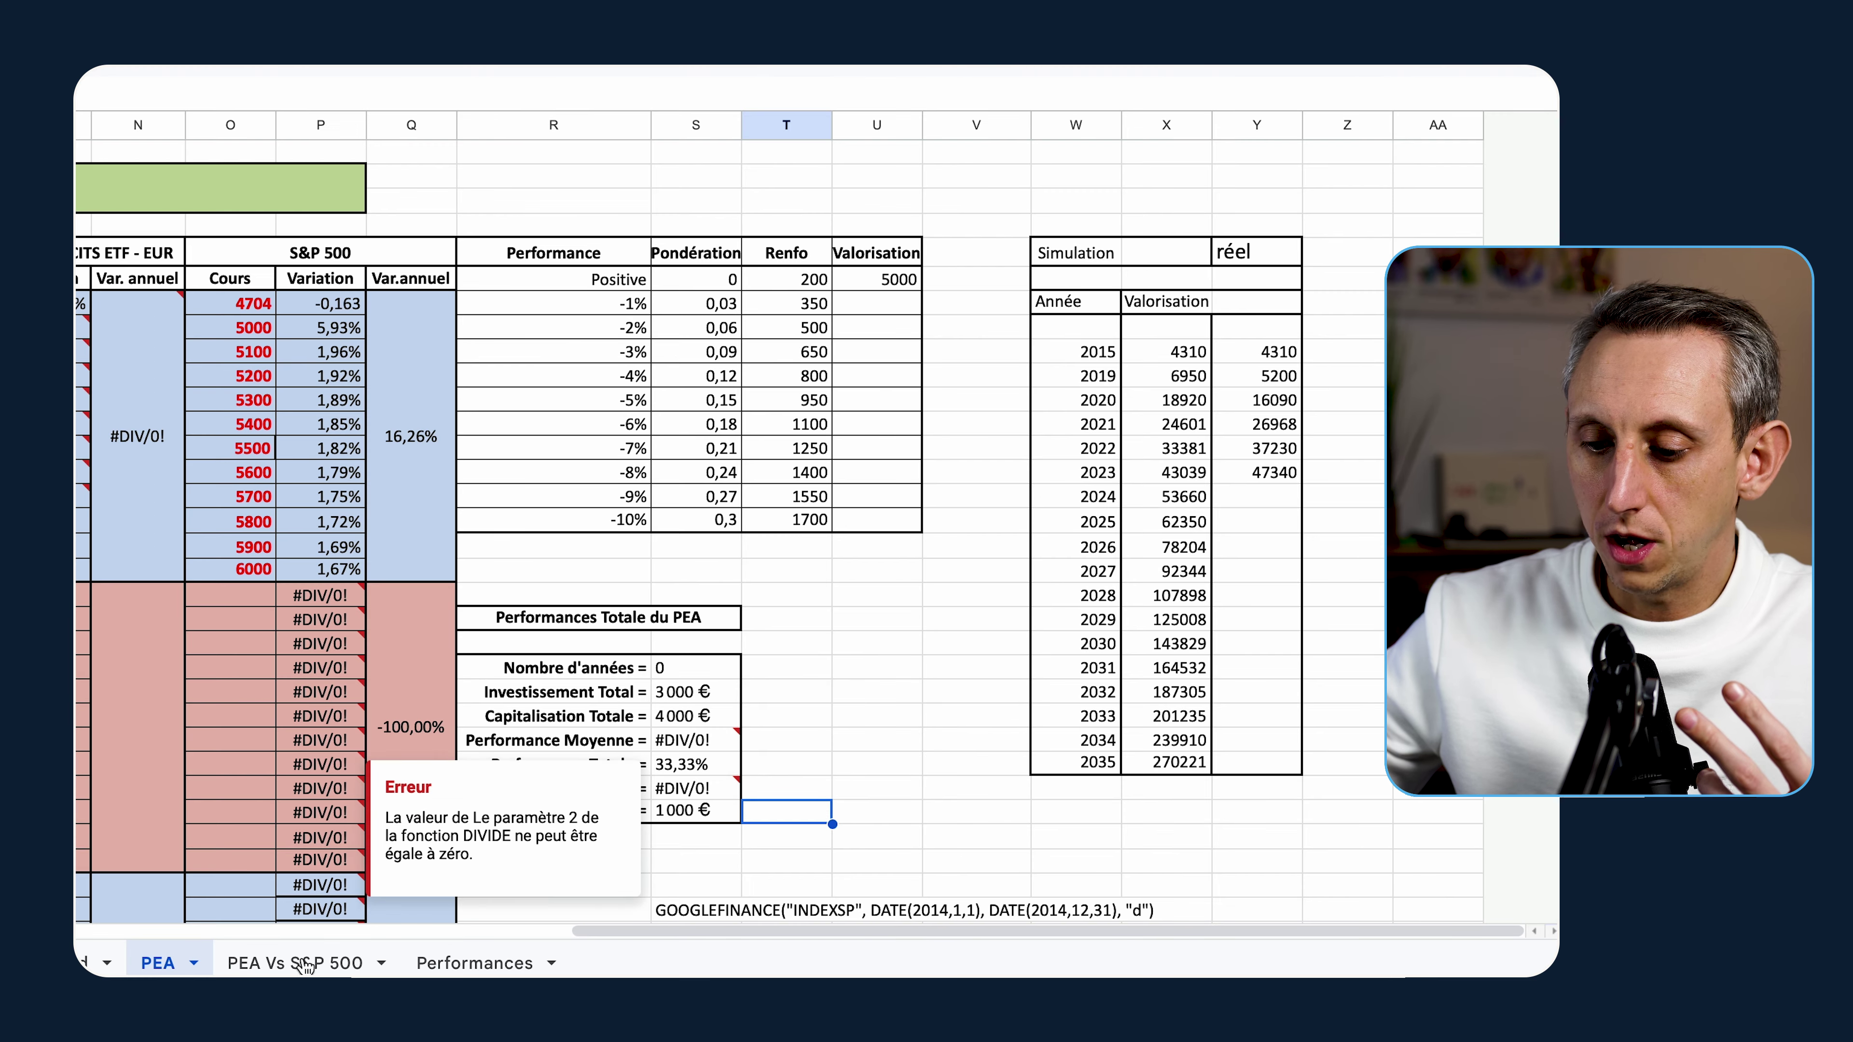
Step: Open the PEA Vs S&P 500 sheet and select the 2024 block and A5's 425,00% change
{"action": "left_click", "coordinate": [295, 965]}
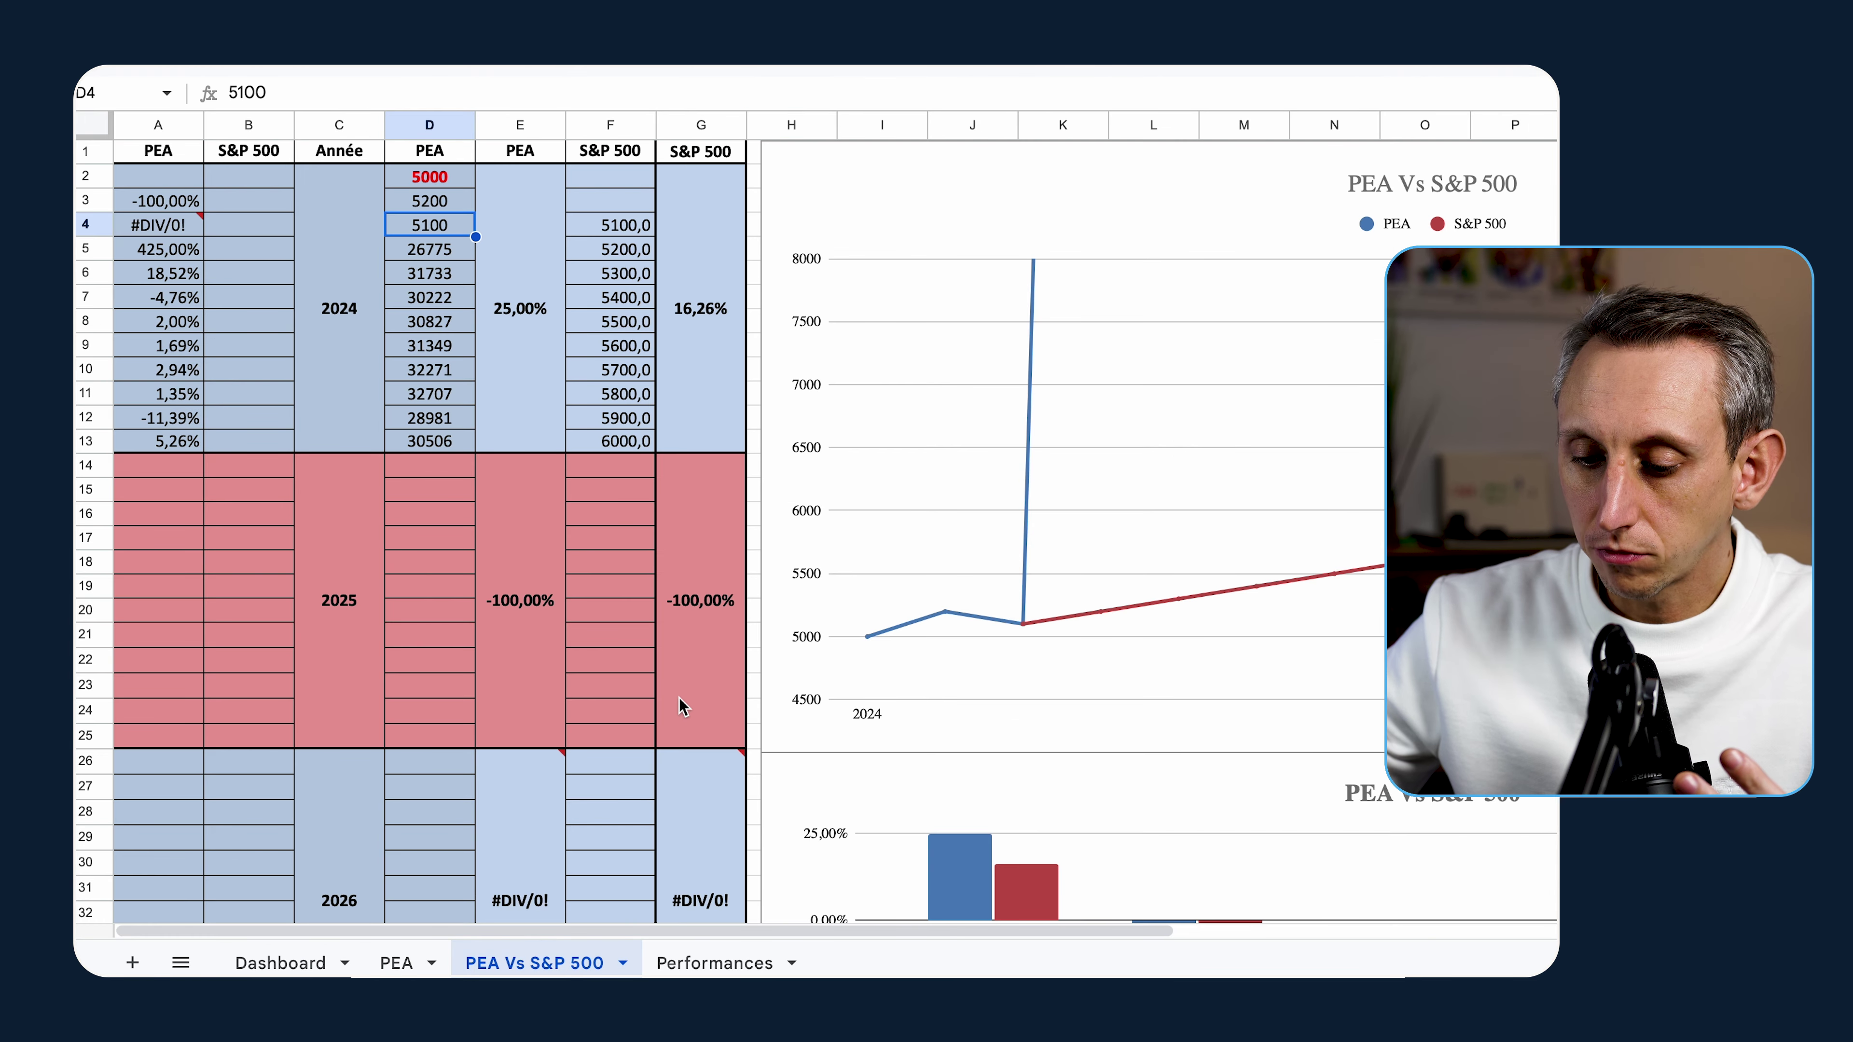
{"action": "left_click", "coordinate": [409, 964]}
{"action": "scroll", "coordinate": [473, 712], "scroll_direction": "left", "scroll_amount": 1}
{"action": "scroll", "coordinate": [473, 711], "scroll_direction": "left", "scroll_amount": 5}
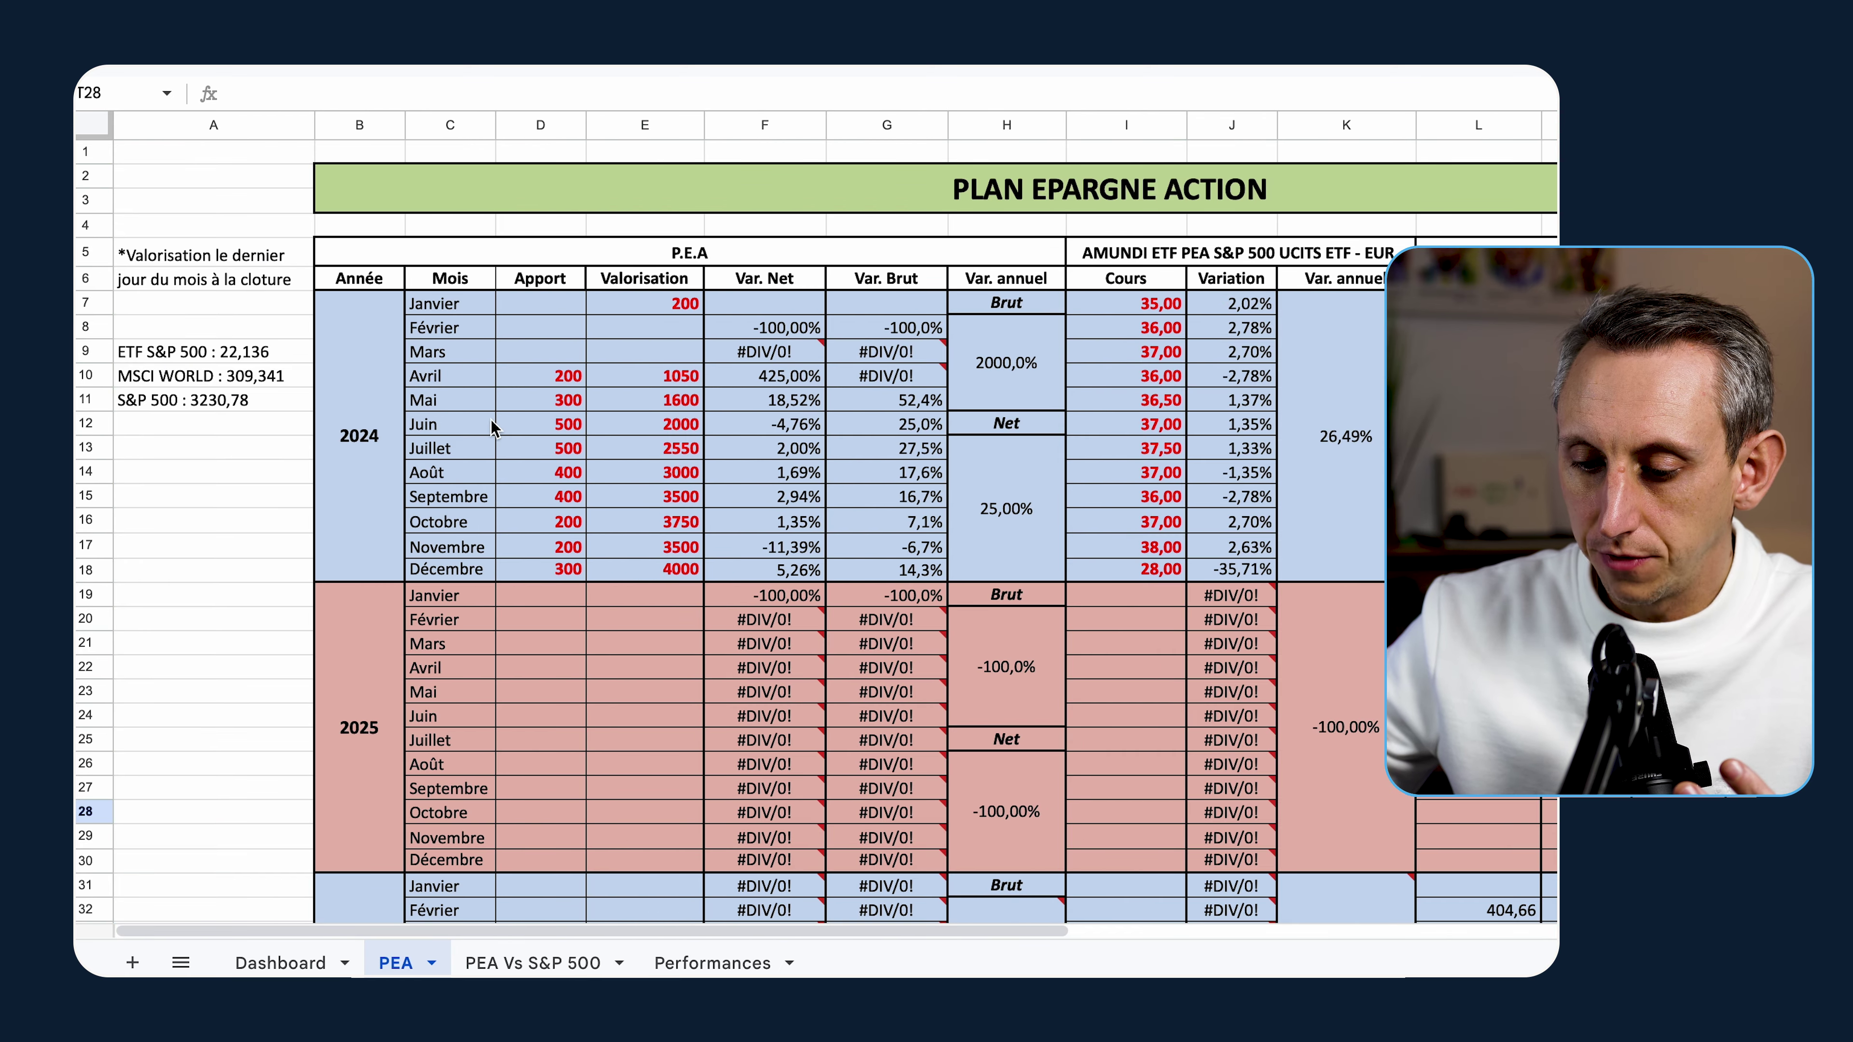
{"action": "left_click", "coordinate": [554, 965]}
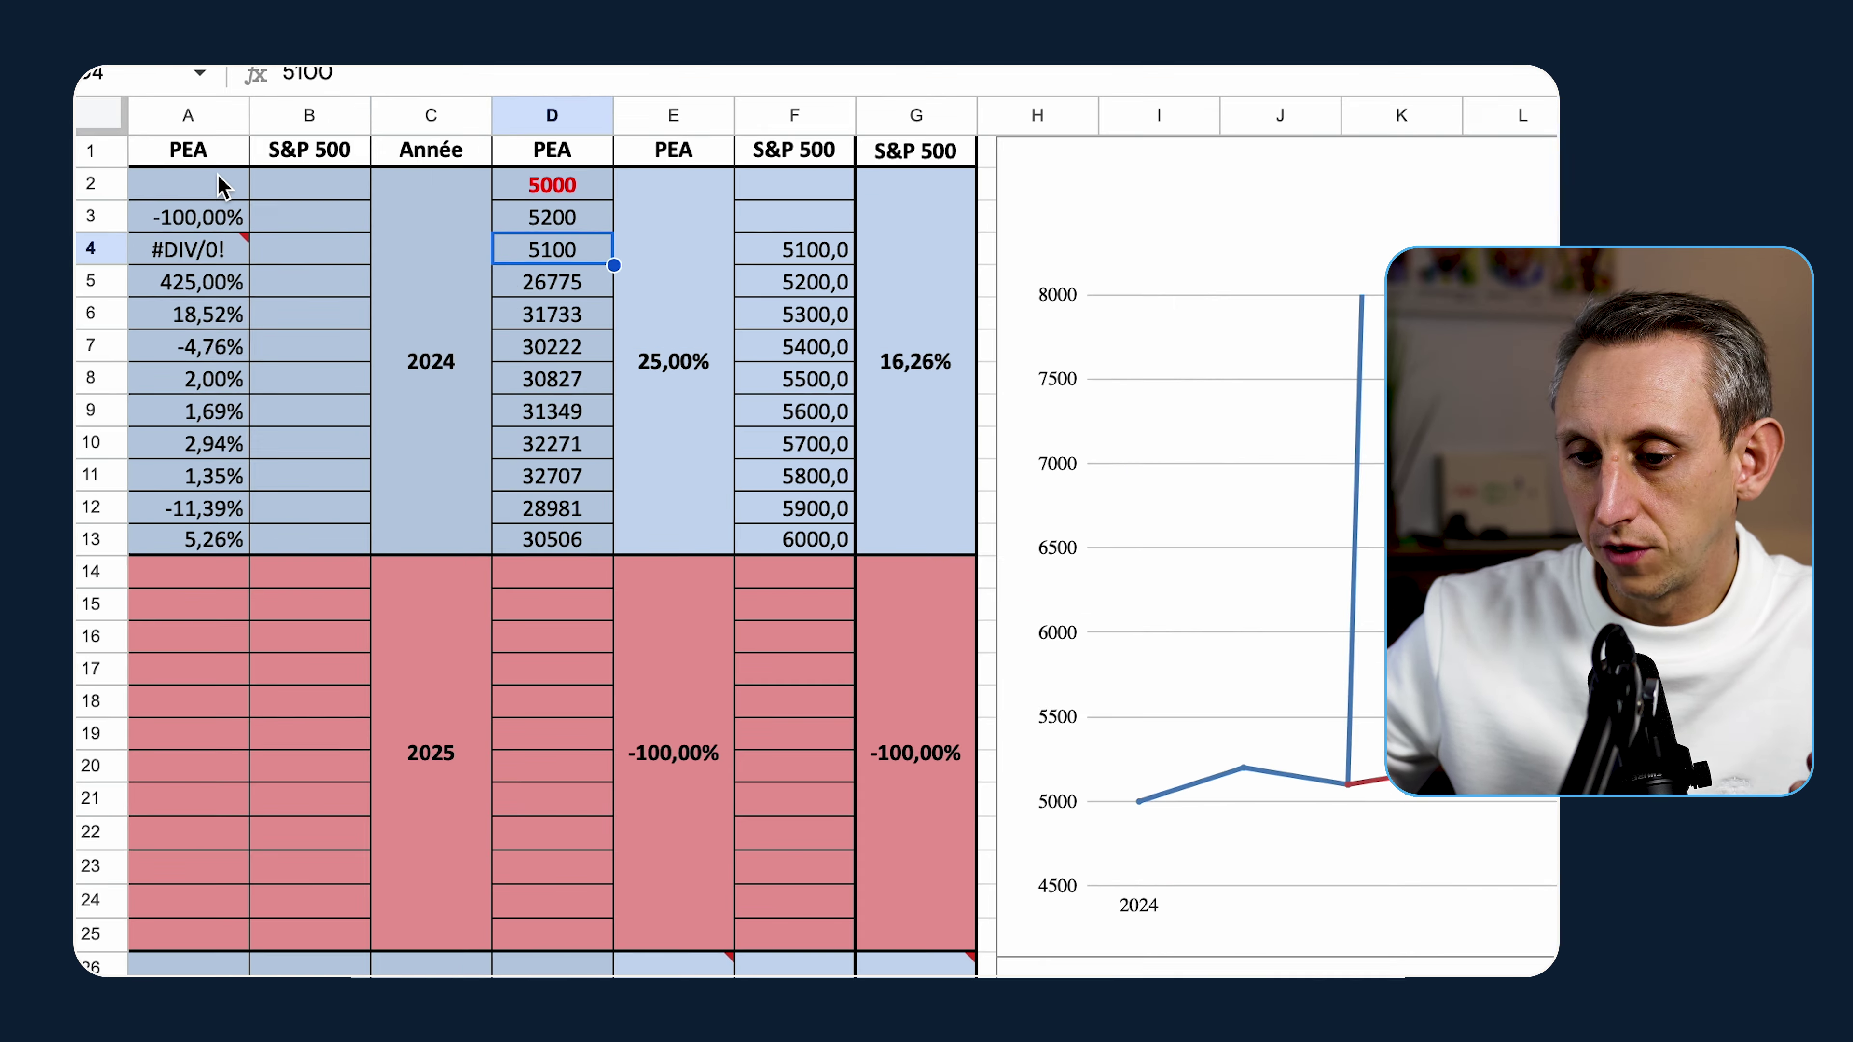
{"action": "mouse_move", "coordinate": [231, 275]}
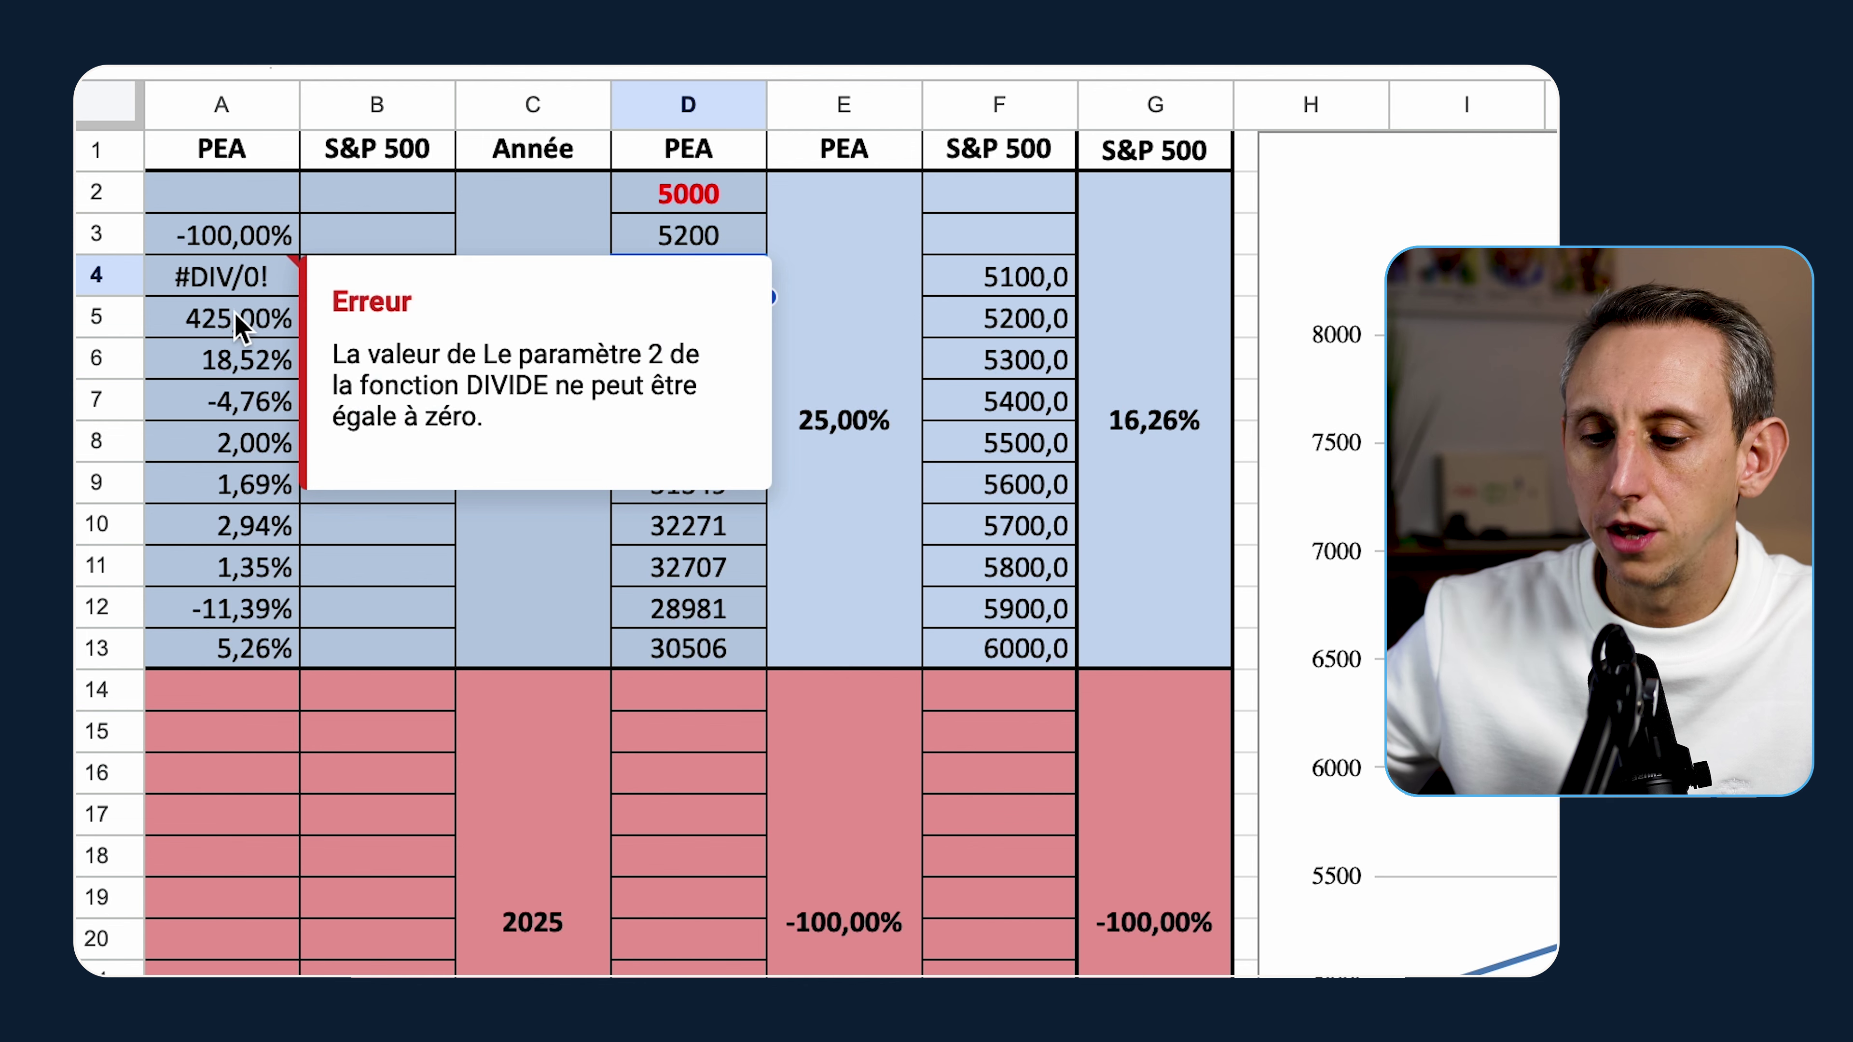
{"action": "left_click", "coordinate": [241, 324]}
{"action": "left_click", "coordinate": [560, 542]}
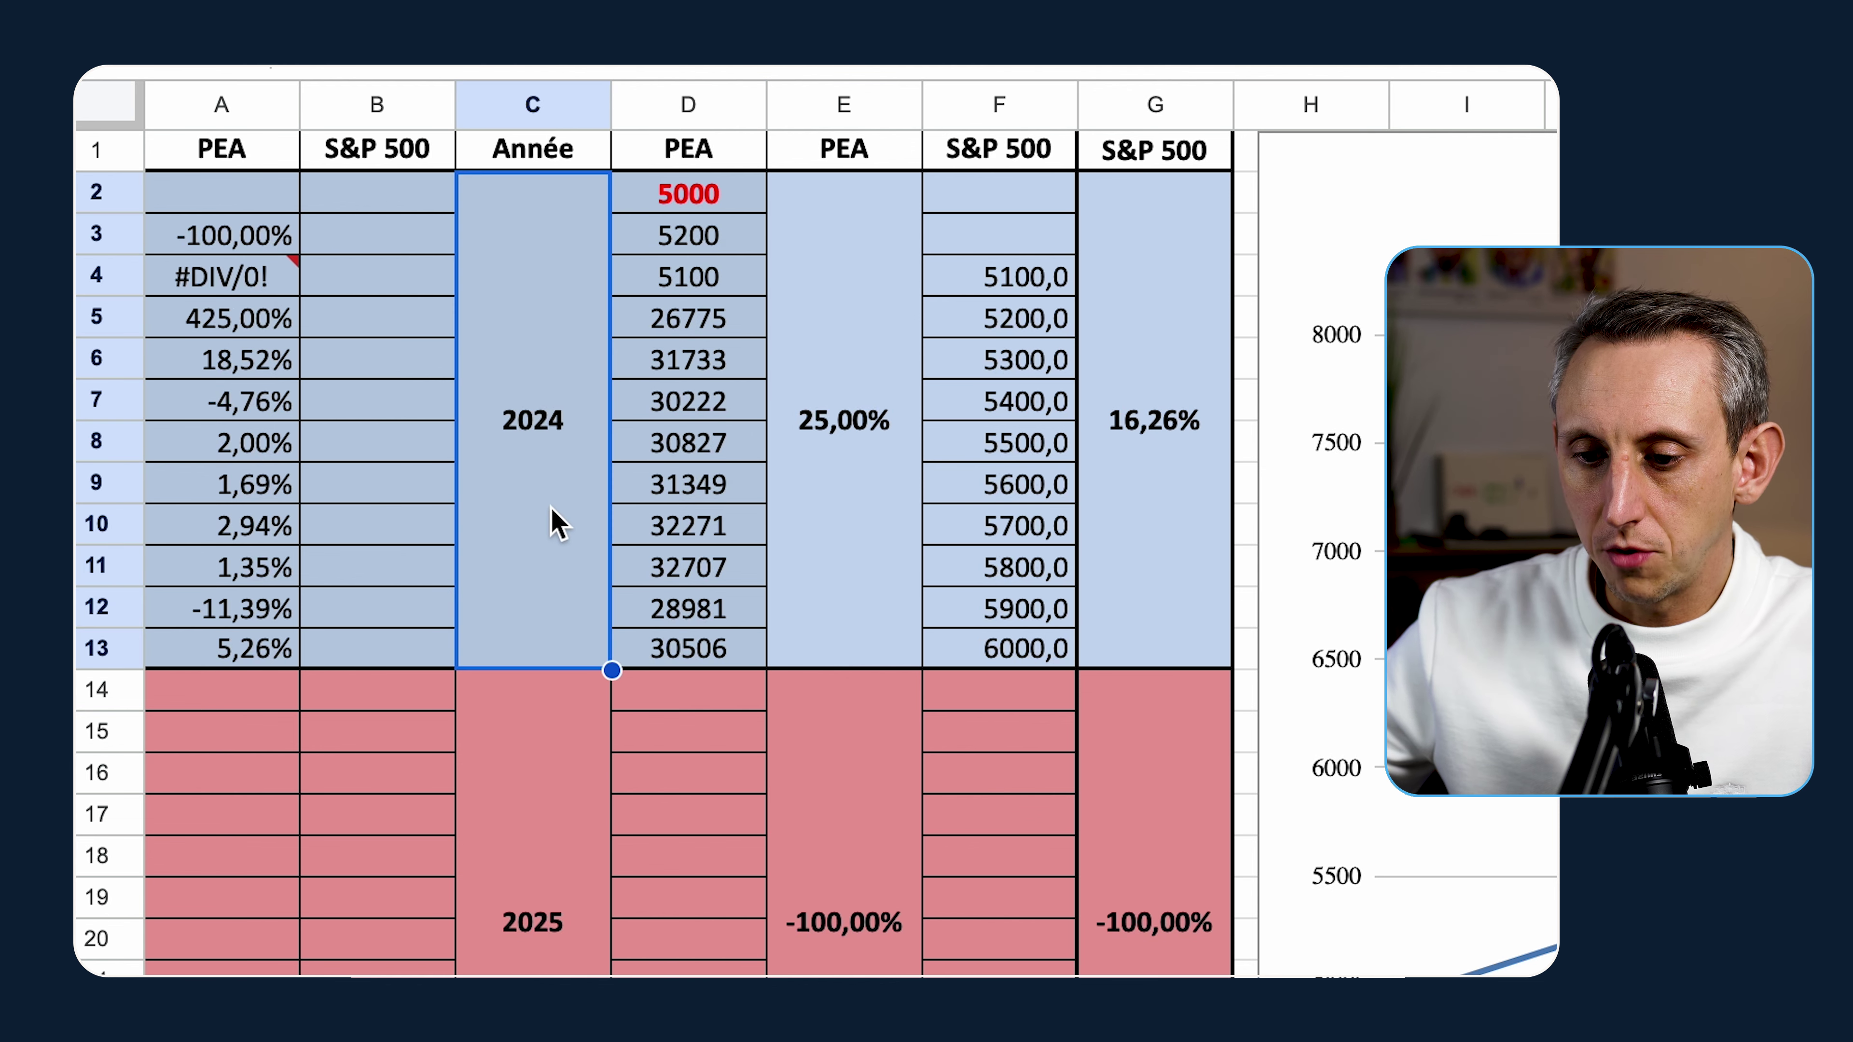
{"action": "left_click", "coordinate": [260, 340]}
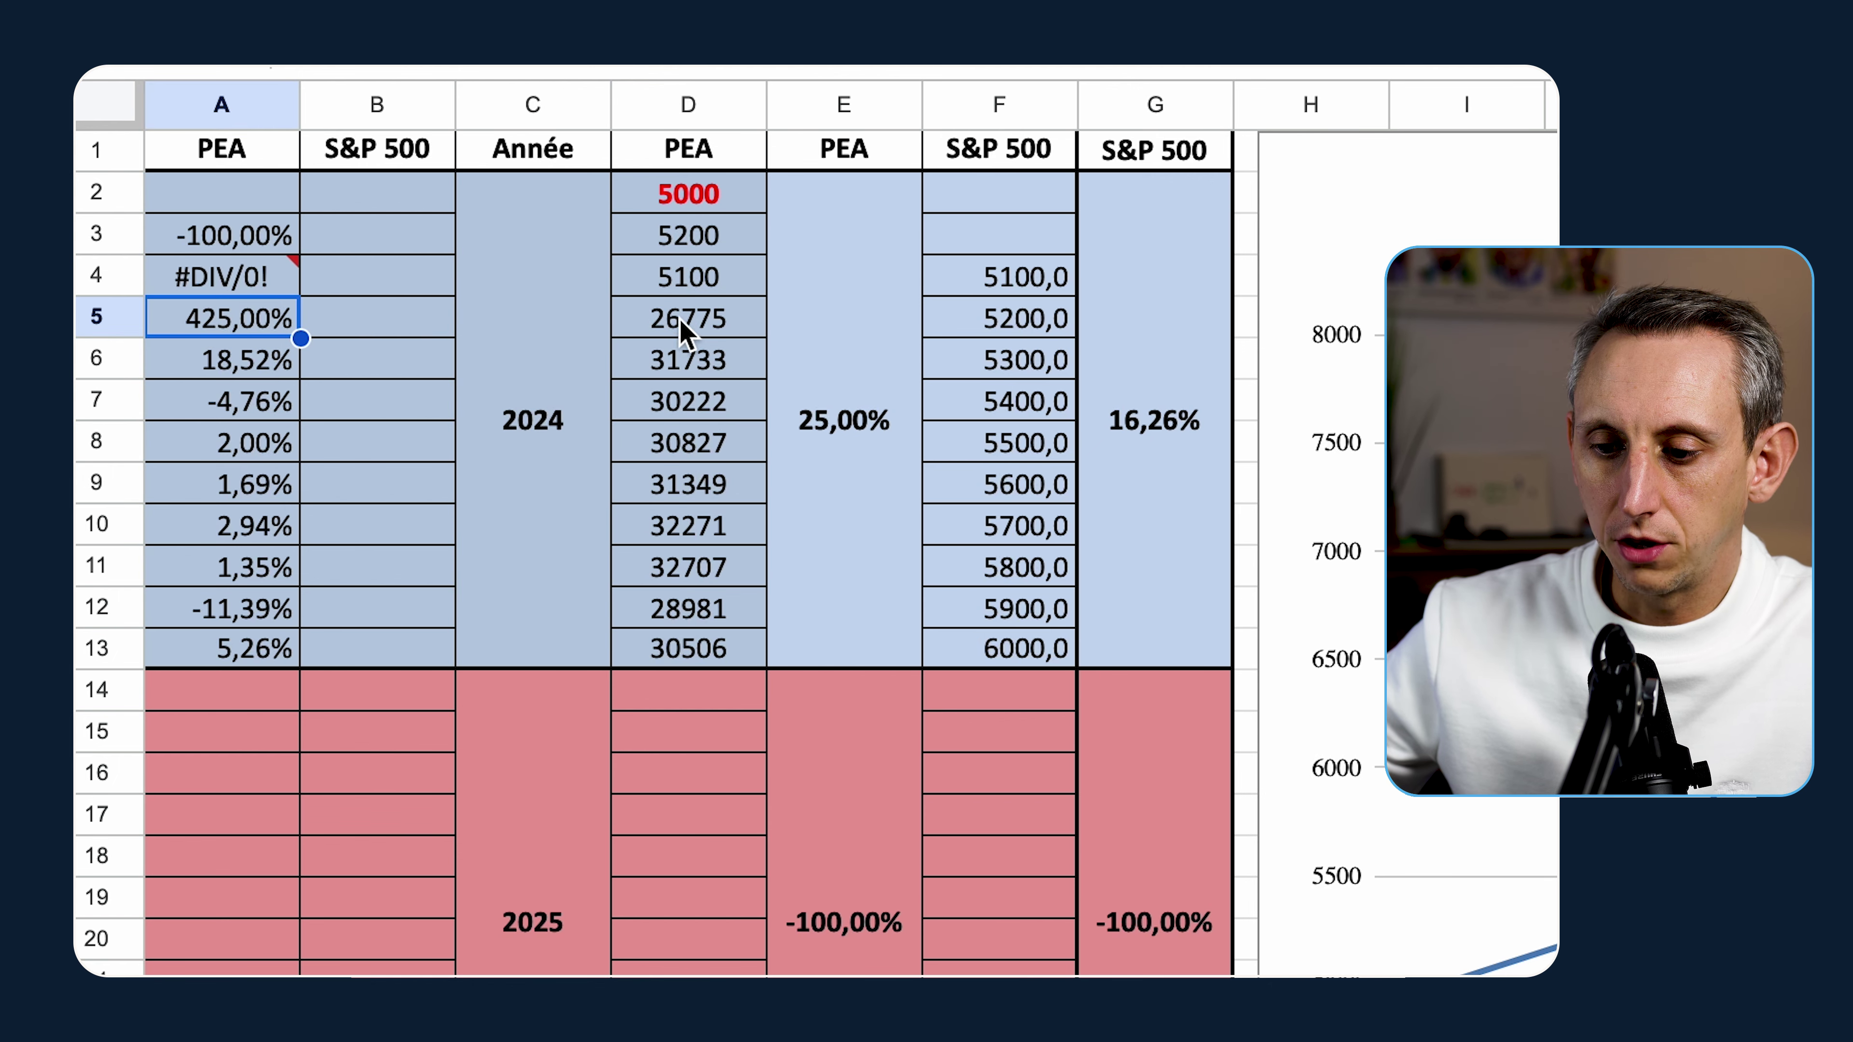
Step: Clear the PEA values 5000, 5200 and 5100 from D2–D4, then check D5 and F5
{"action": "left_click", "coordinate": [688, 181]}
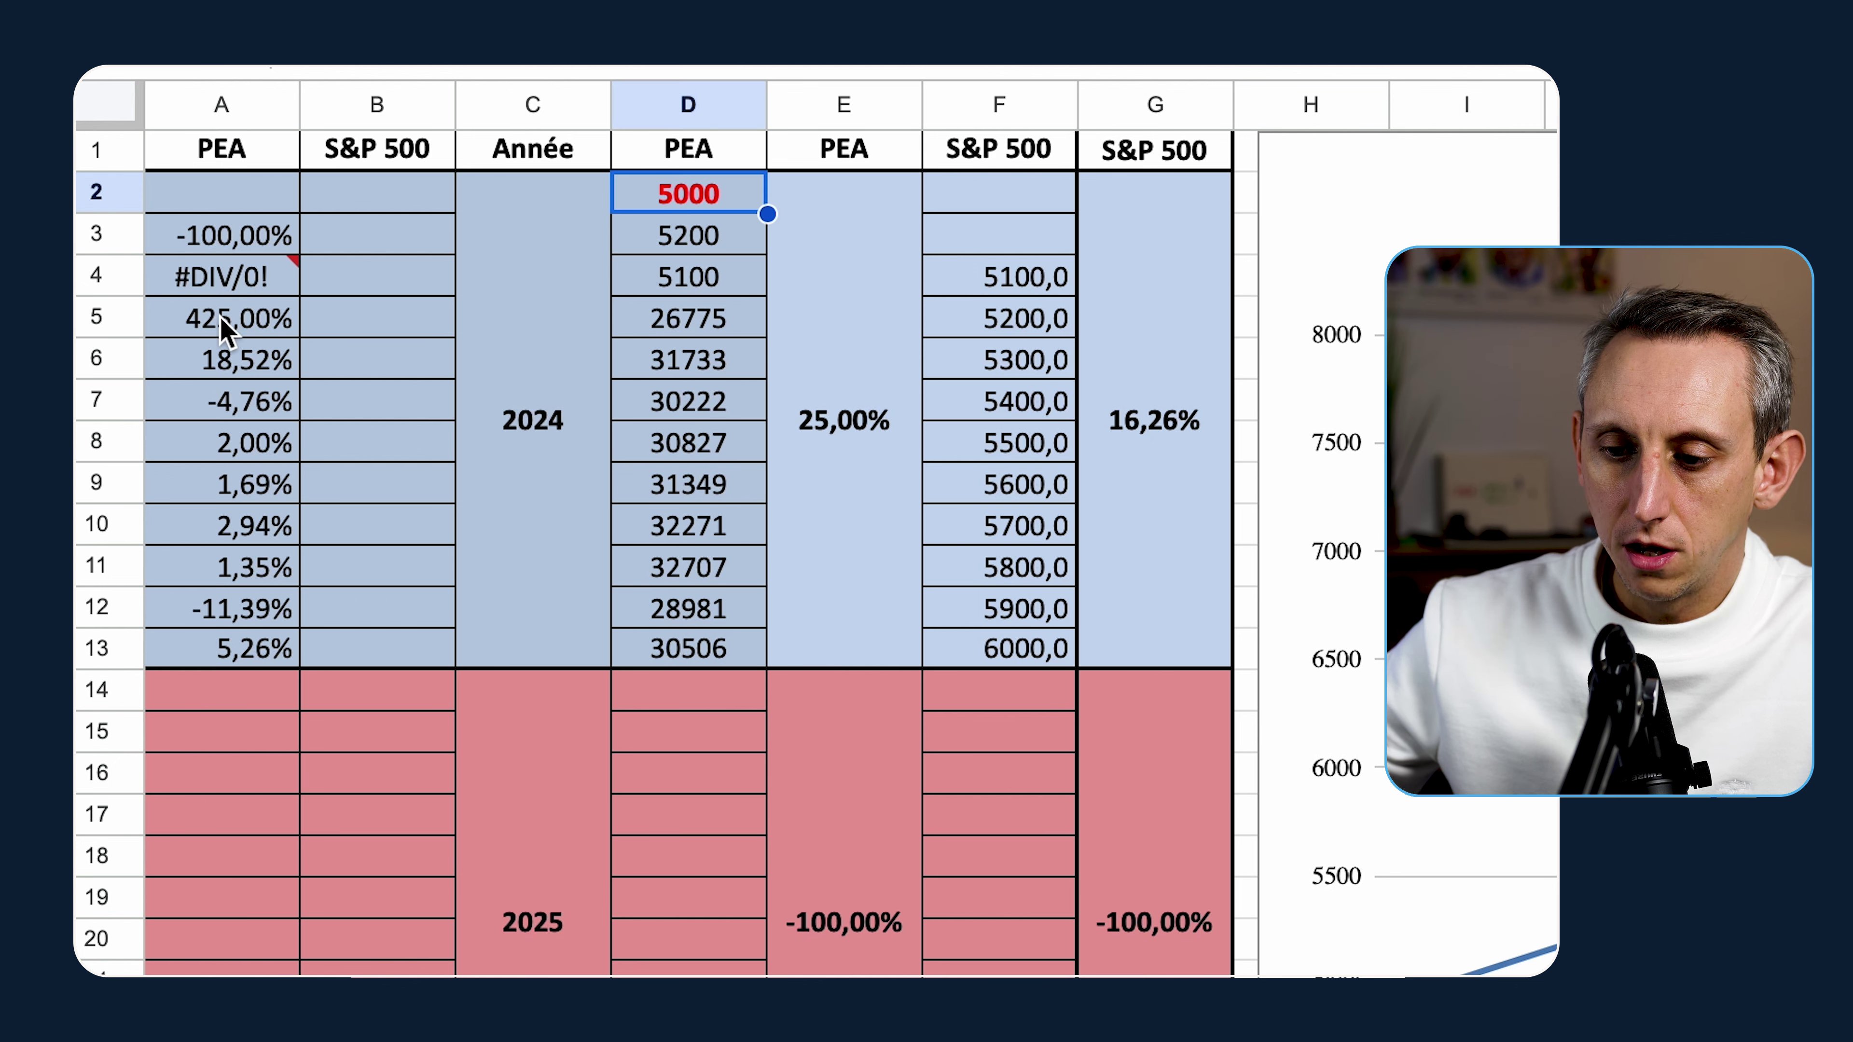
{"action": "left_click", "coordinate": [693, 343]}
{"action": "left_click", "coordinate": [712, 208]}
{"action": "key", "text": "Delete"}
{"action": "left_click", "coordinate": [708, 240]}
{"action": "key", "text": "Delete"}
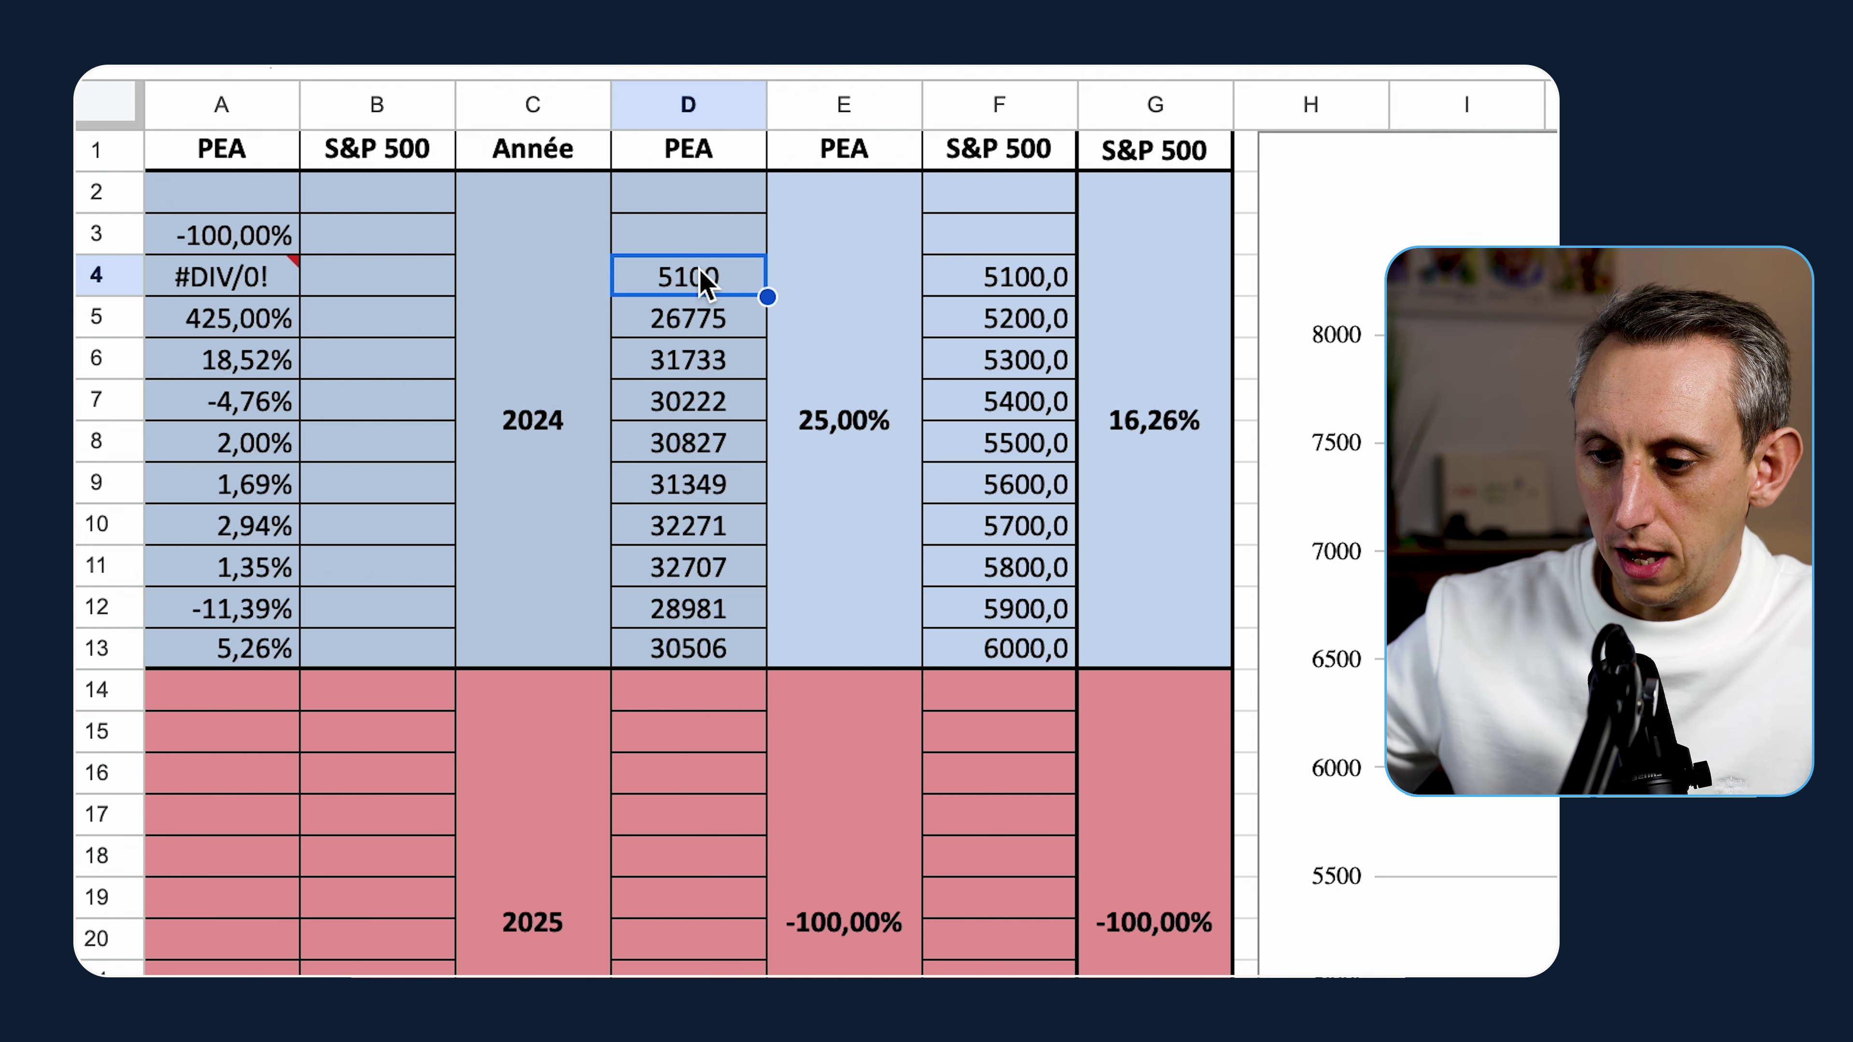
{"action": "key", "text": "Delete"}
{"action": "left_click", "coordinate": [672, 320]}
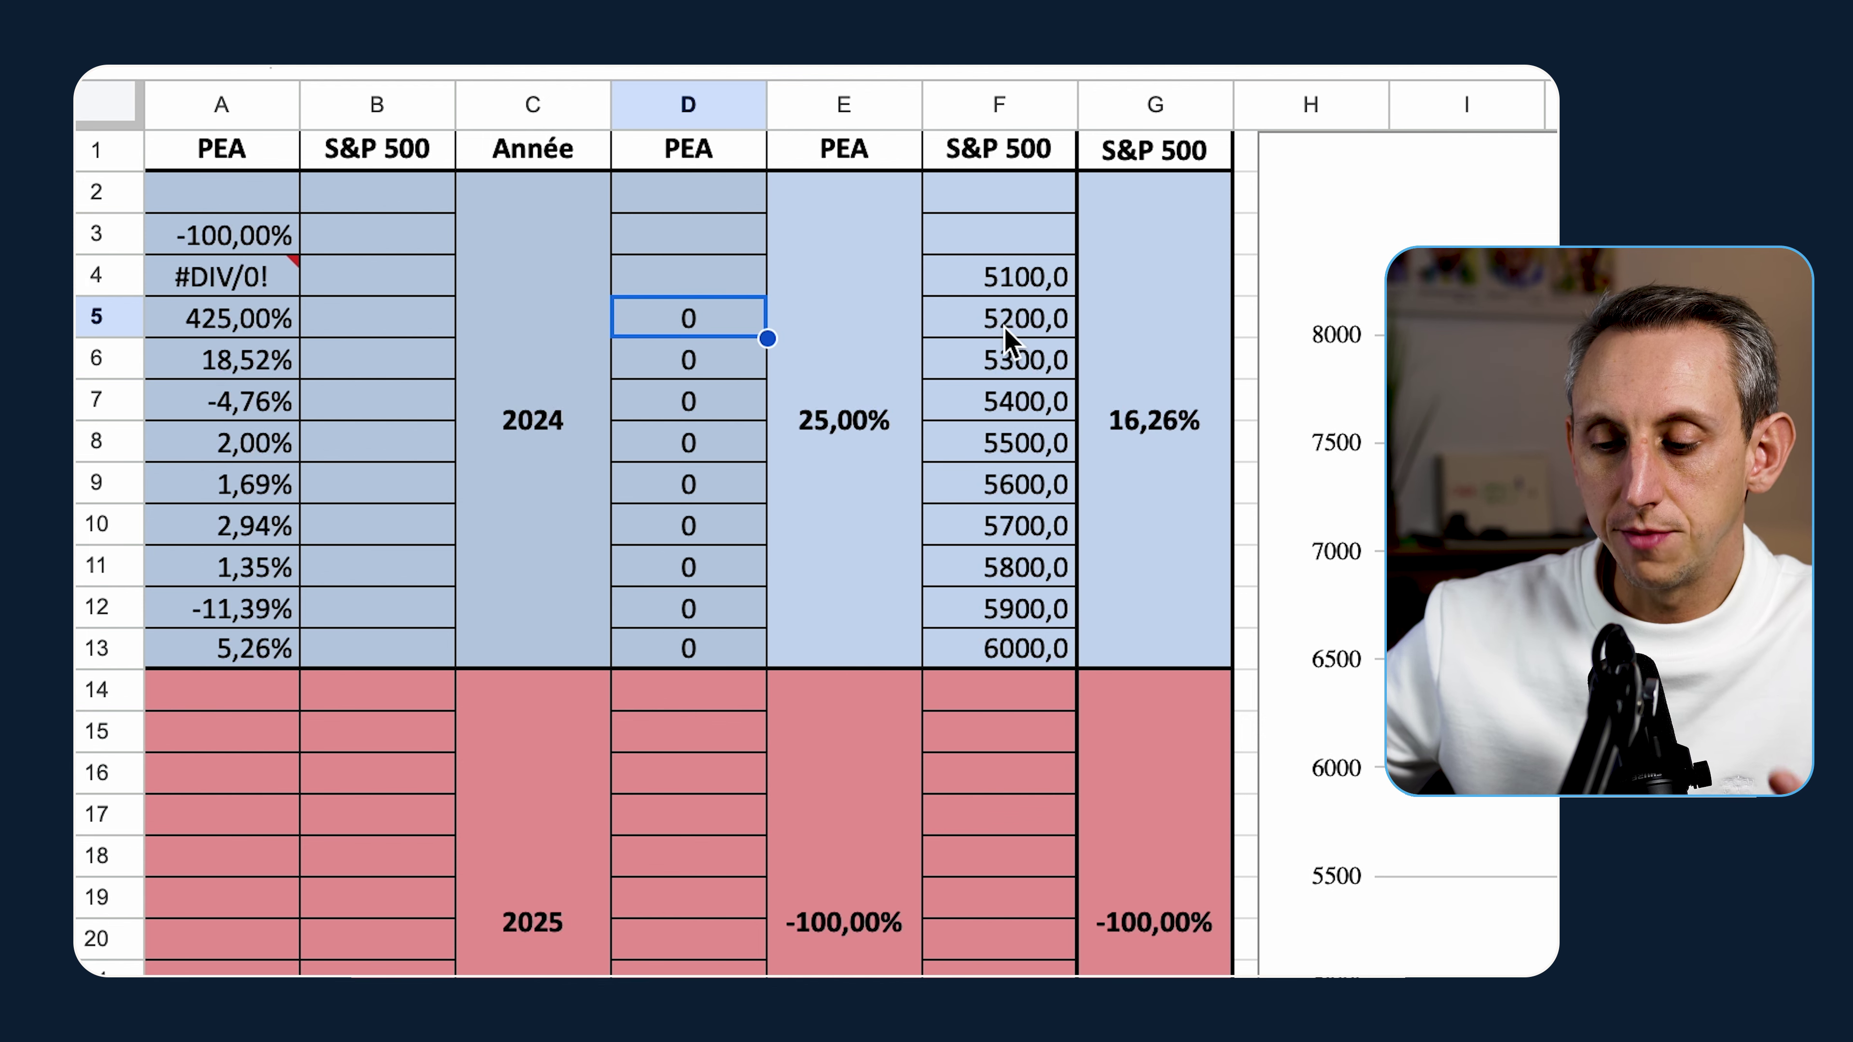
{"action": "left_click", "coordinate": [1034, 313]}
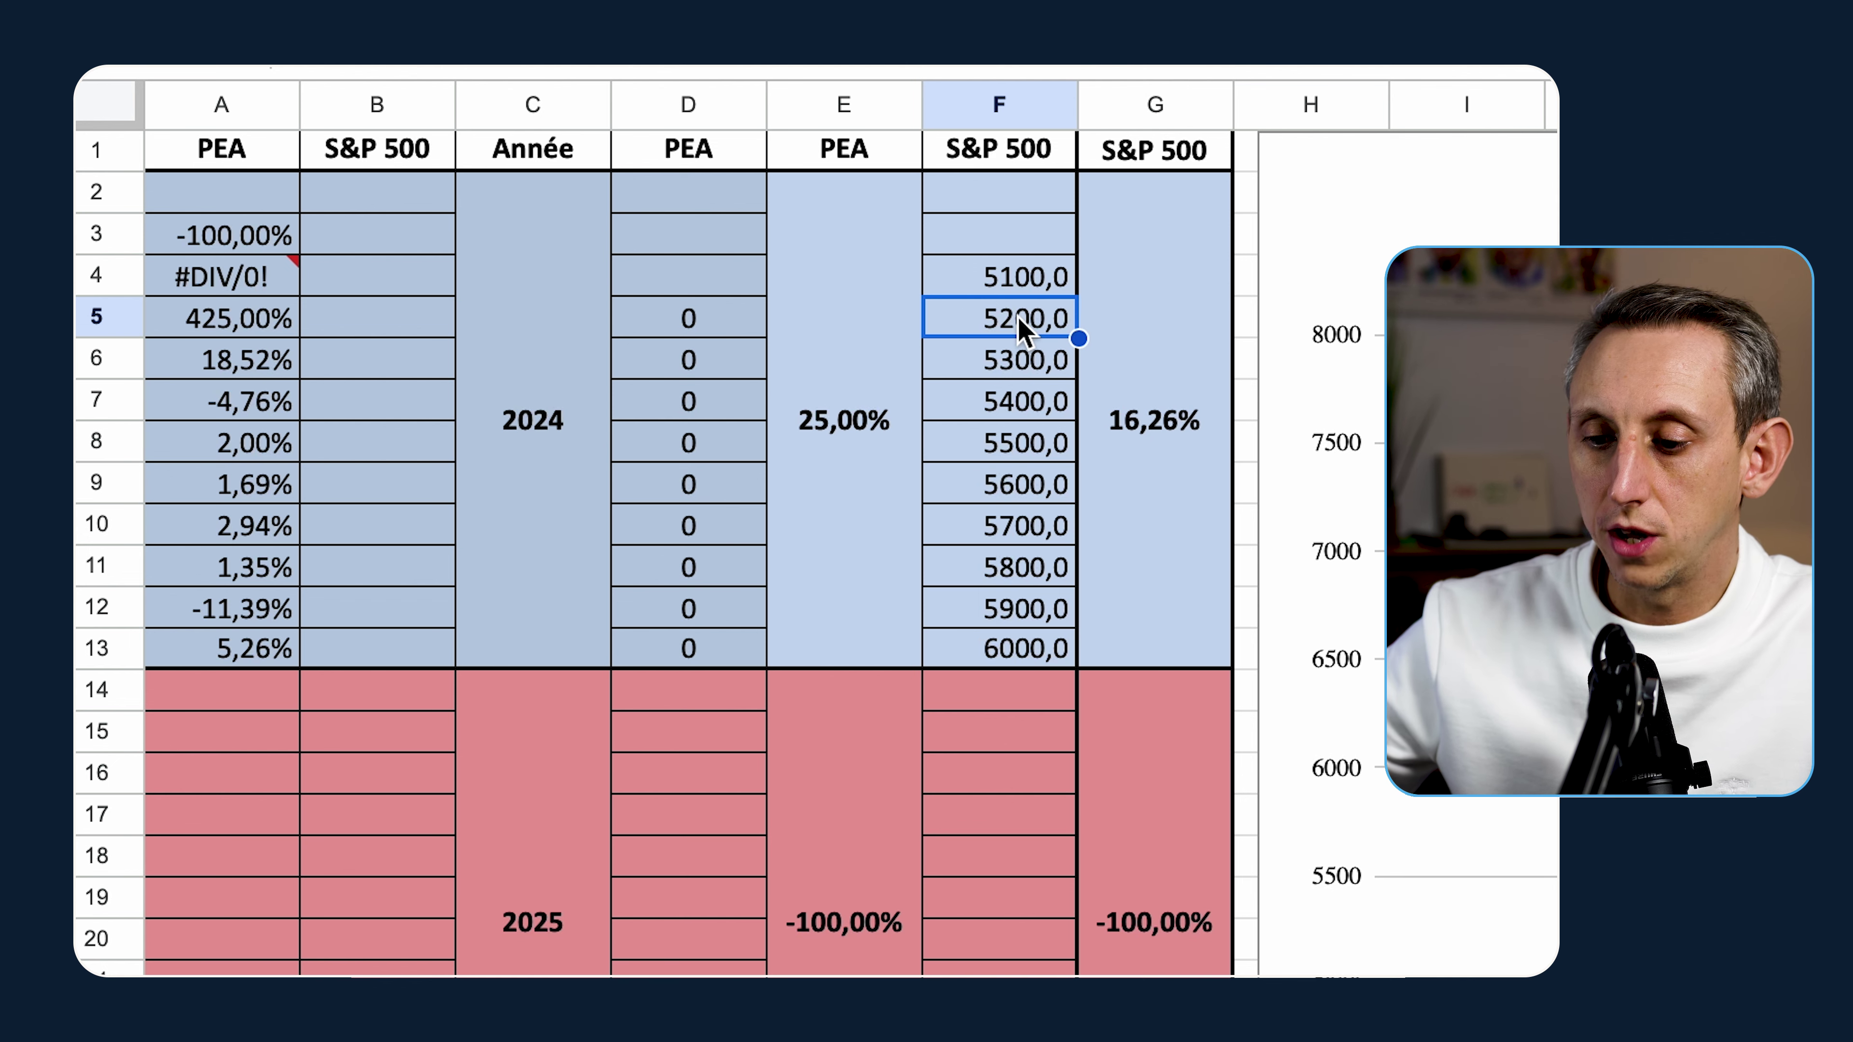
Step: Enter 5200 in D5 and delete the 5100,0 from F4
{"action": "left_click", "coordinate": [733, 322]}
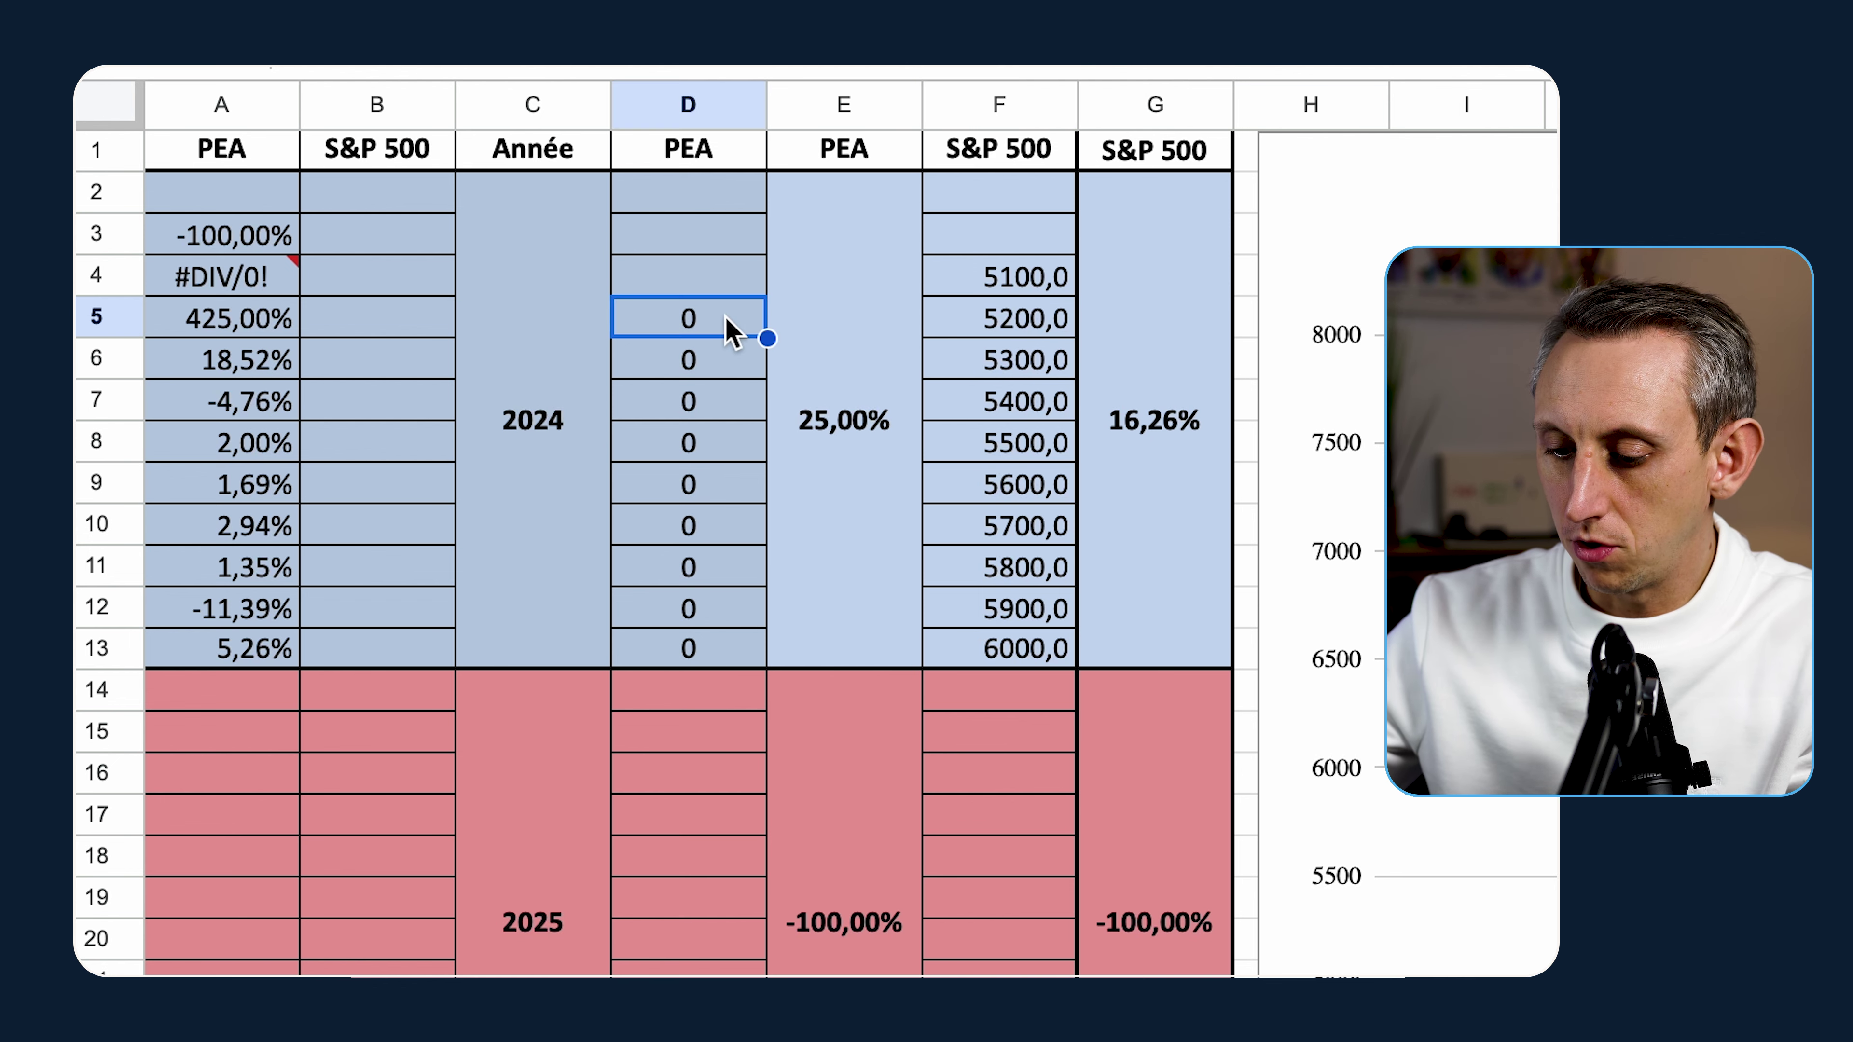
{"action": "type", "text": "5200"}
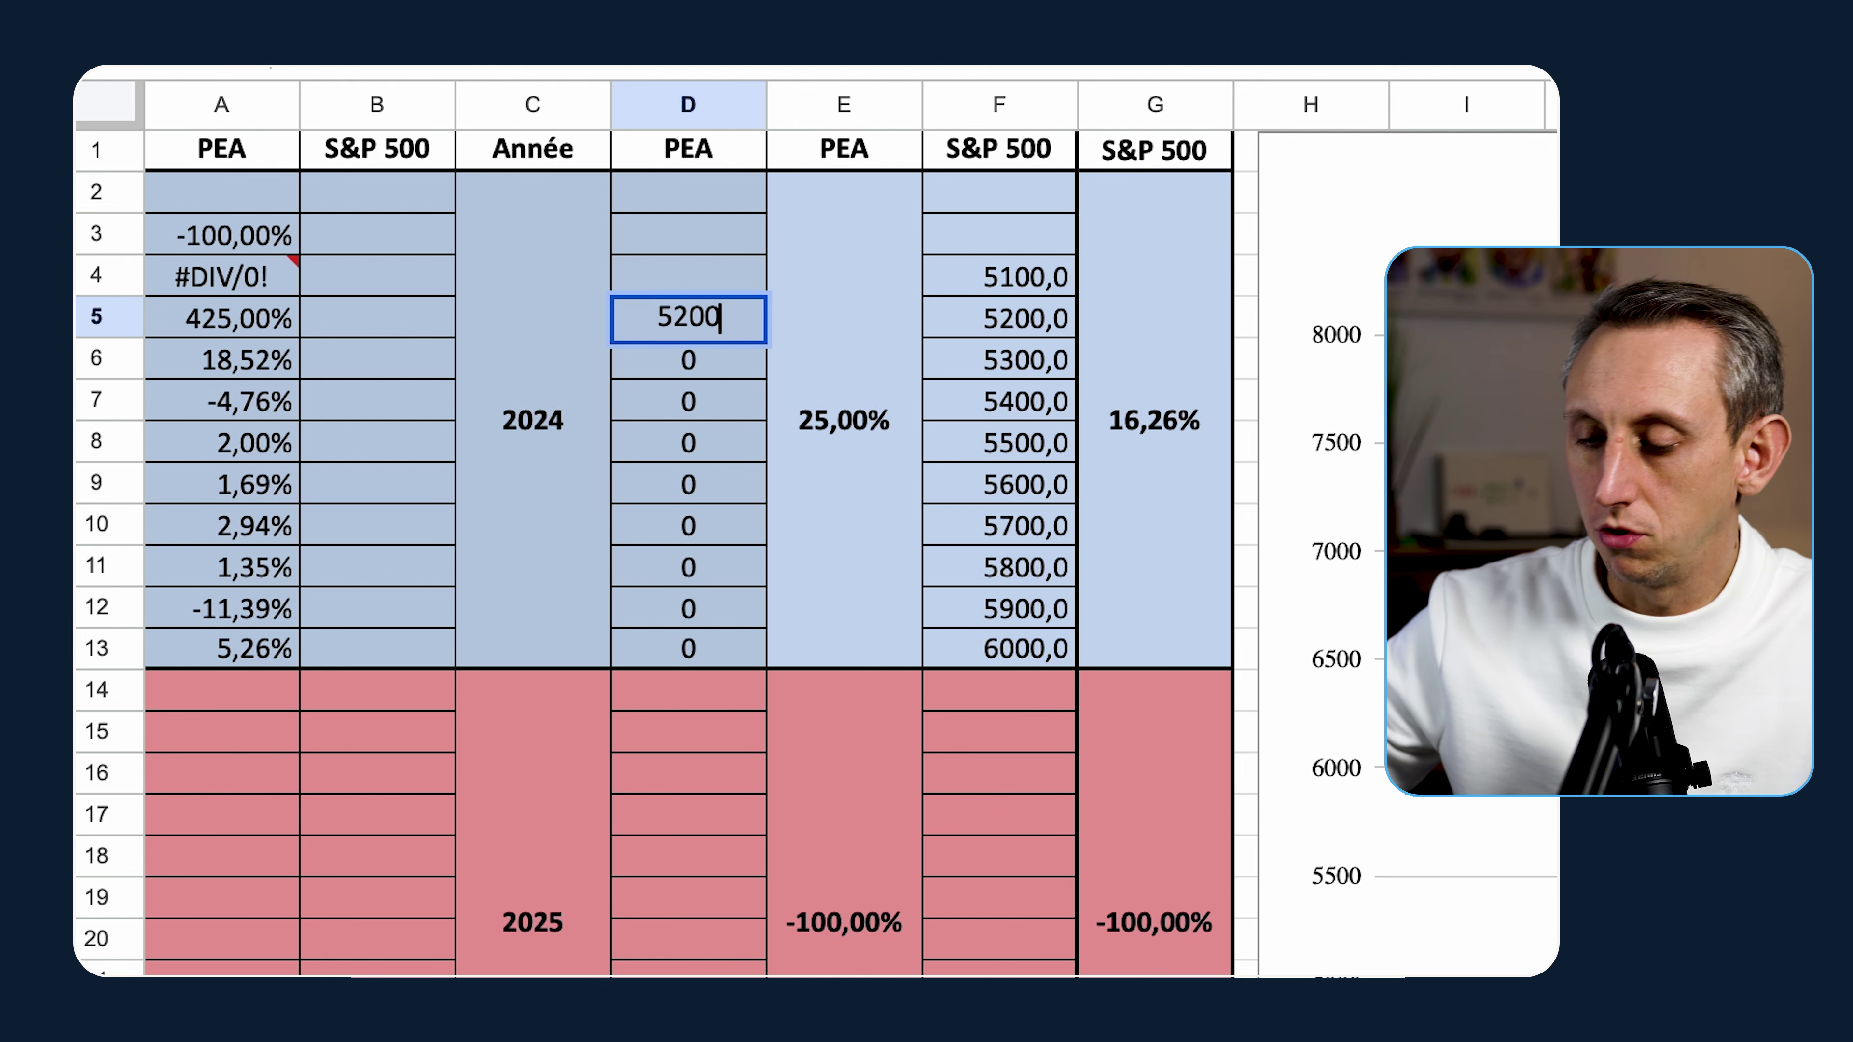
{"action": "key", "text": "Return"}
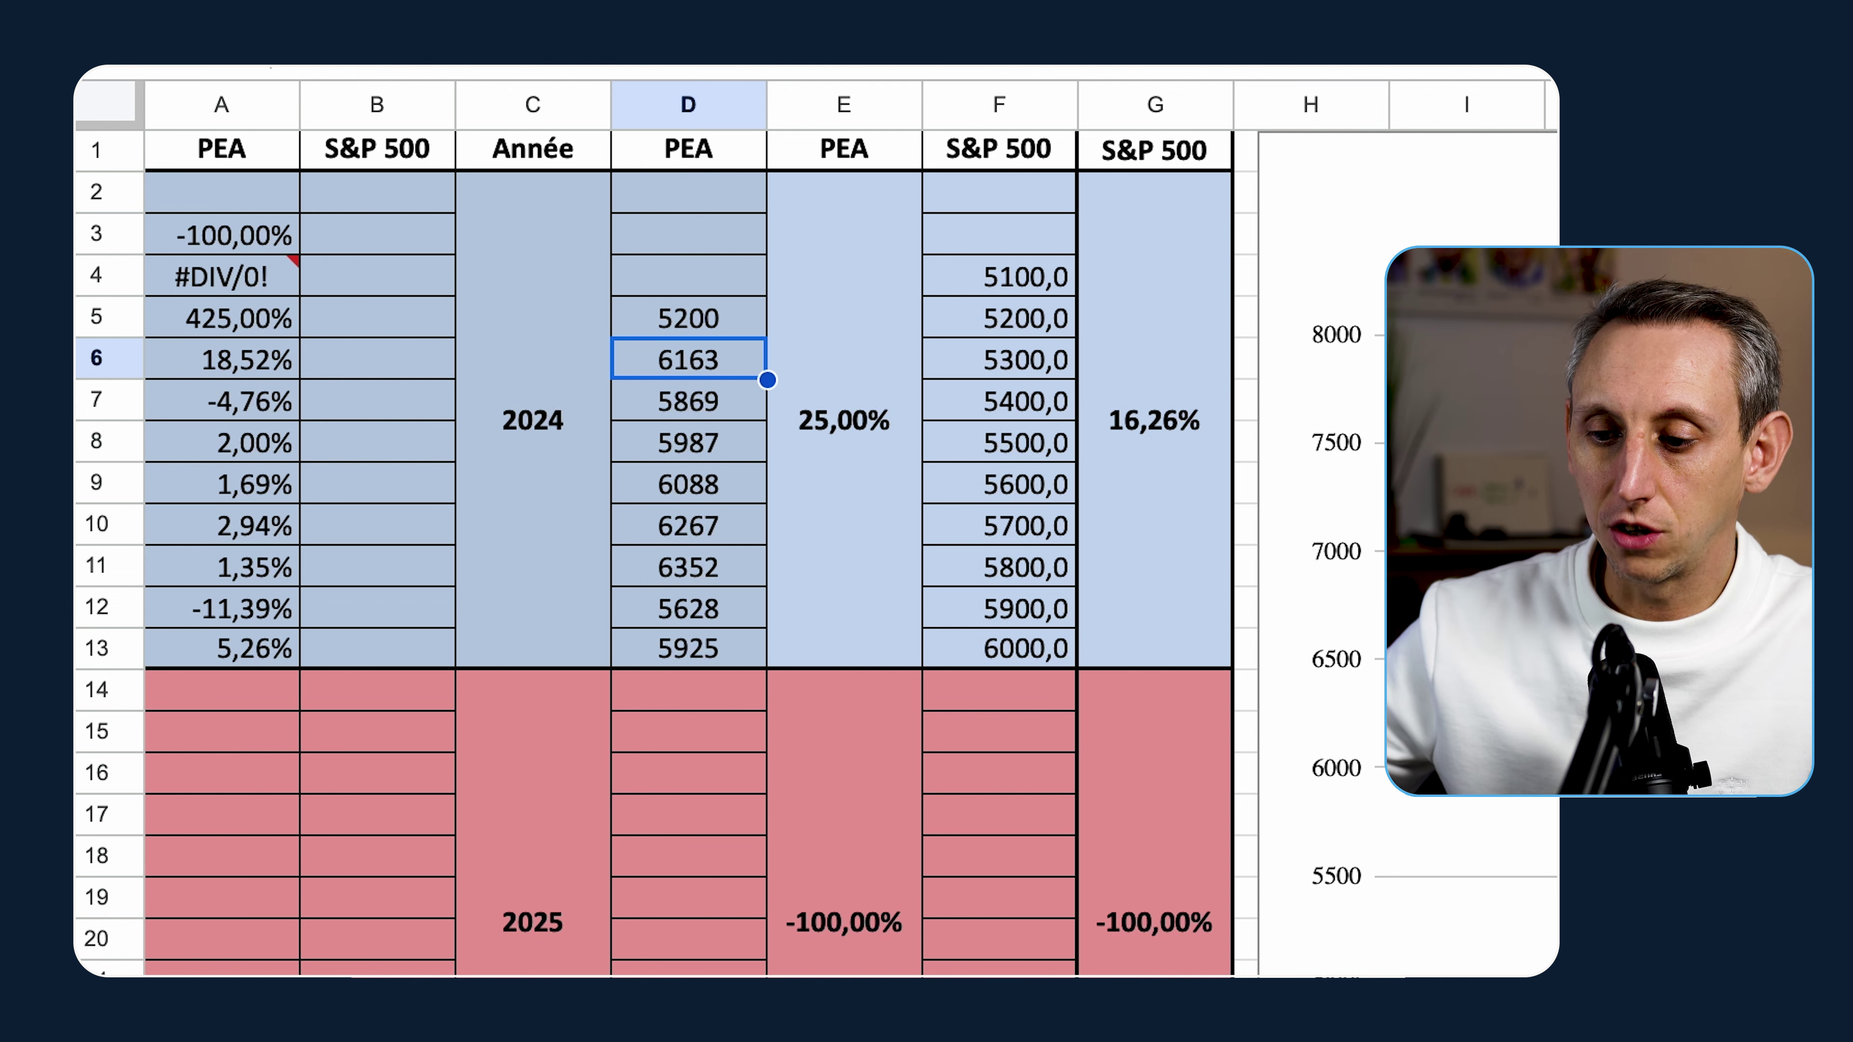
{"action": "left_click", "coordinate": [1063, 285]}
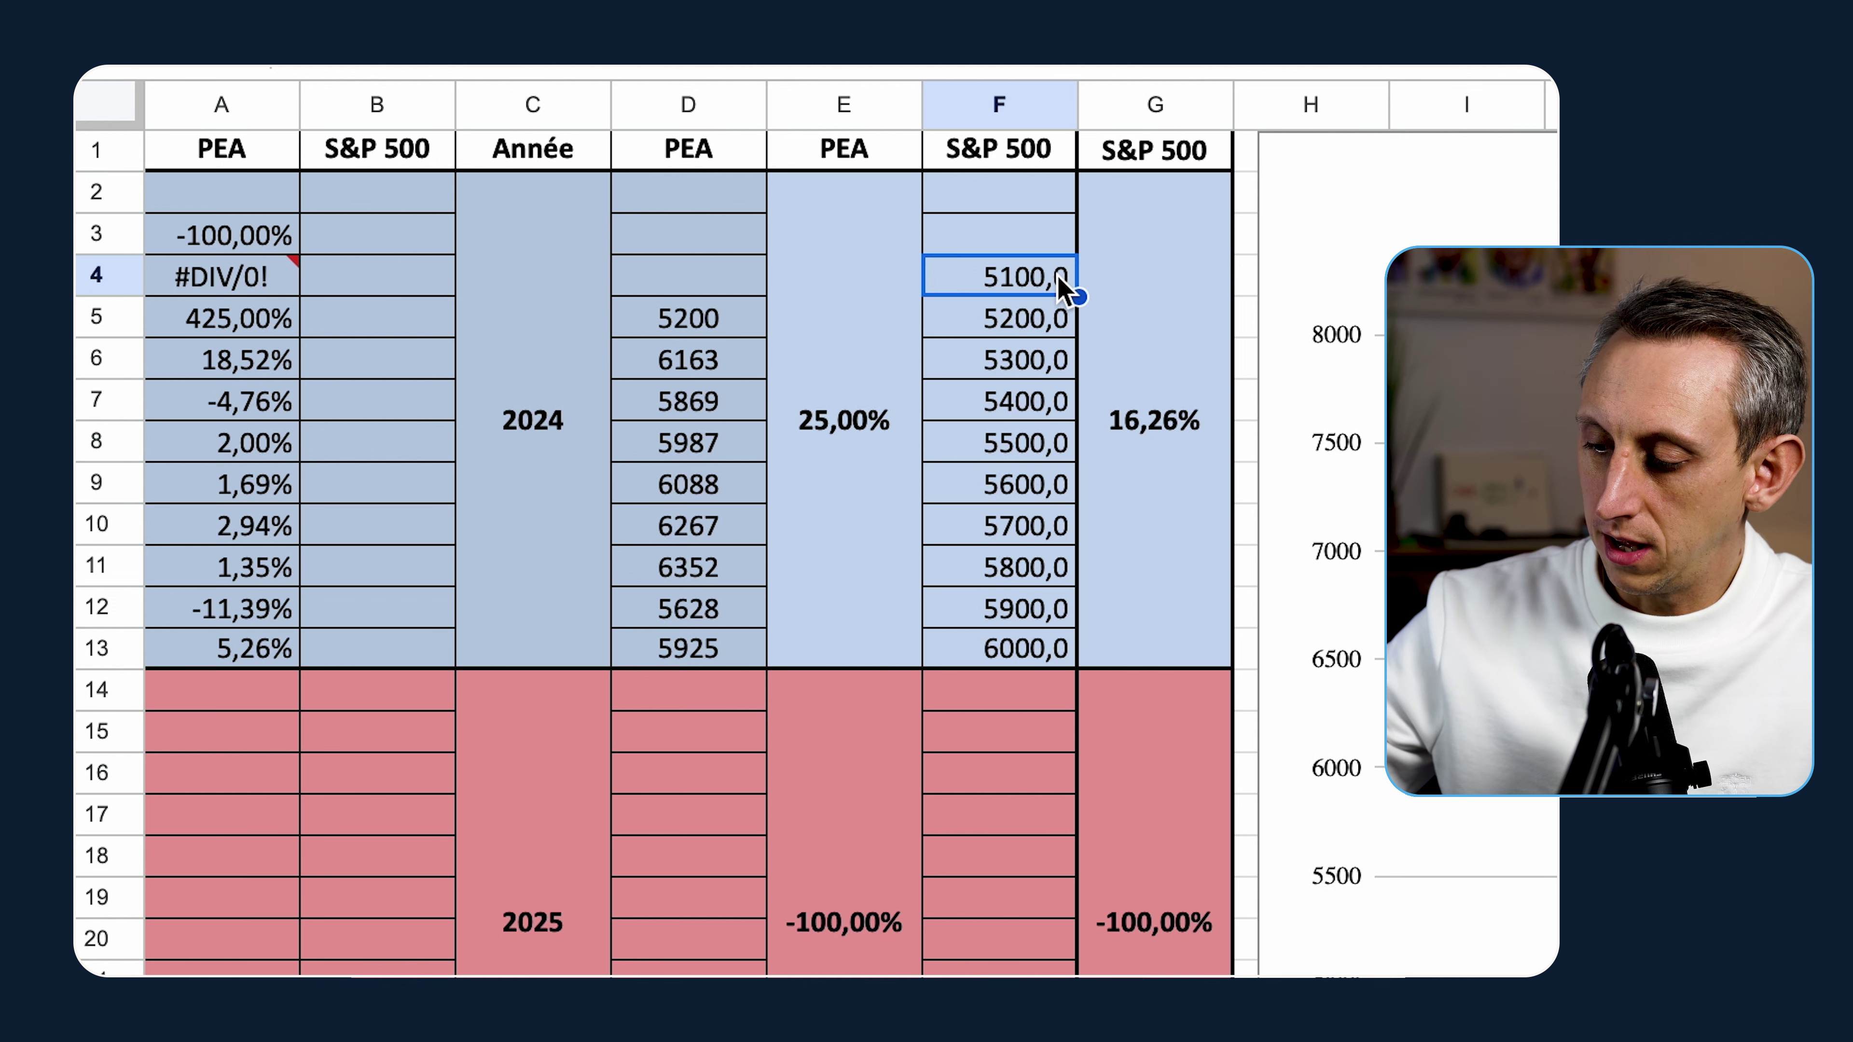
{"action": "key", "text": "Delete"}
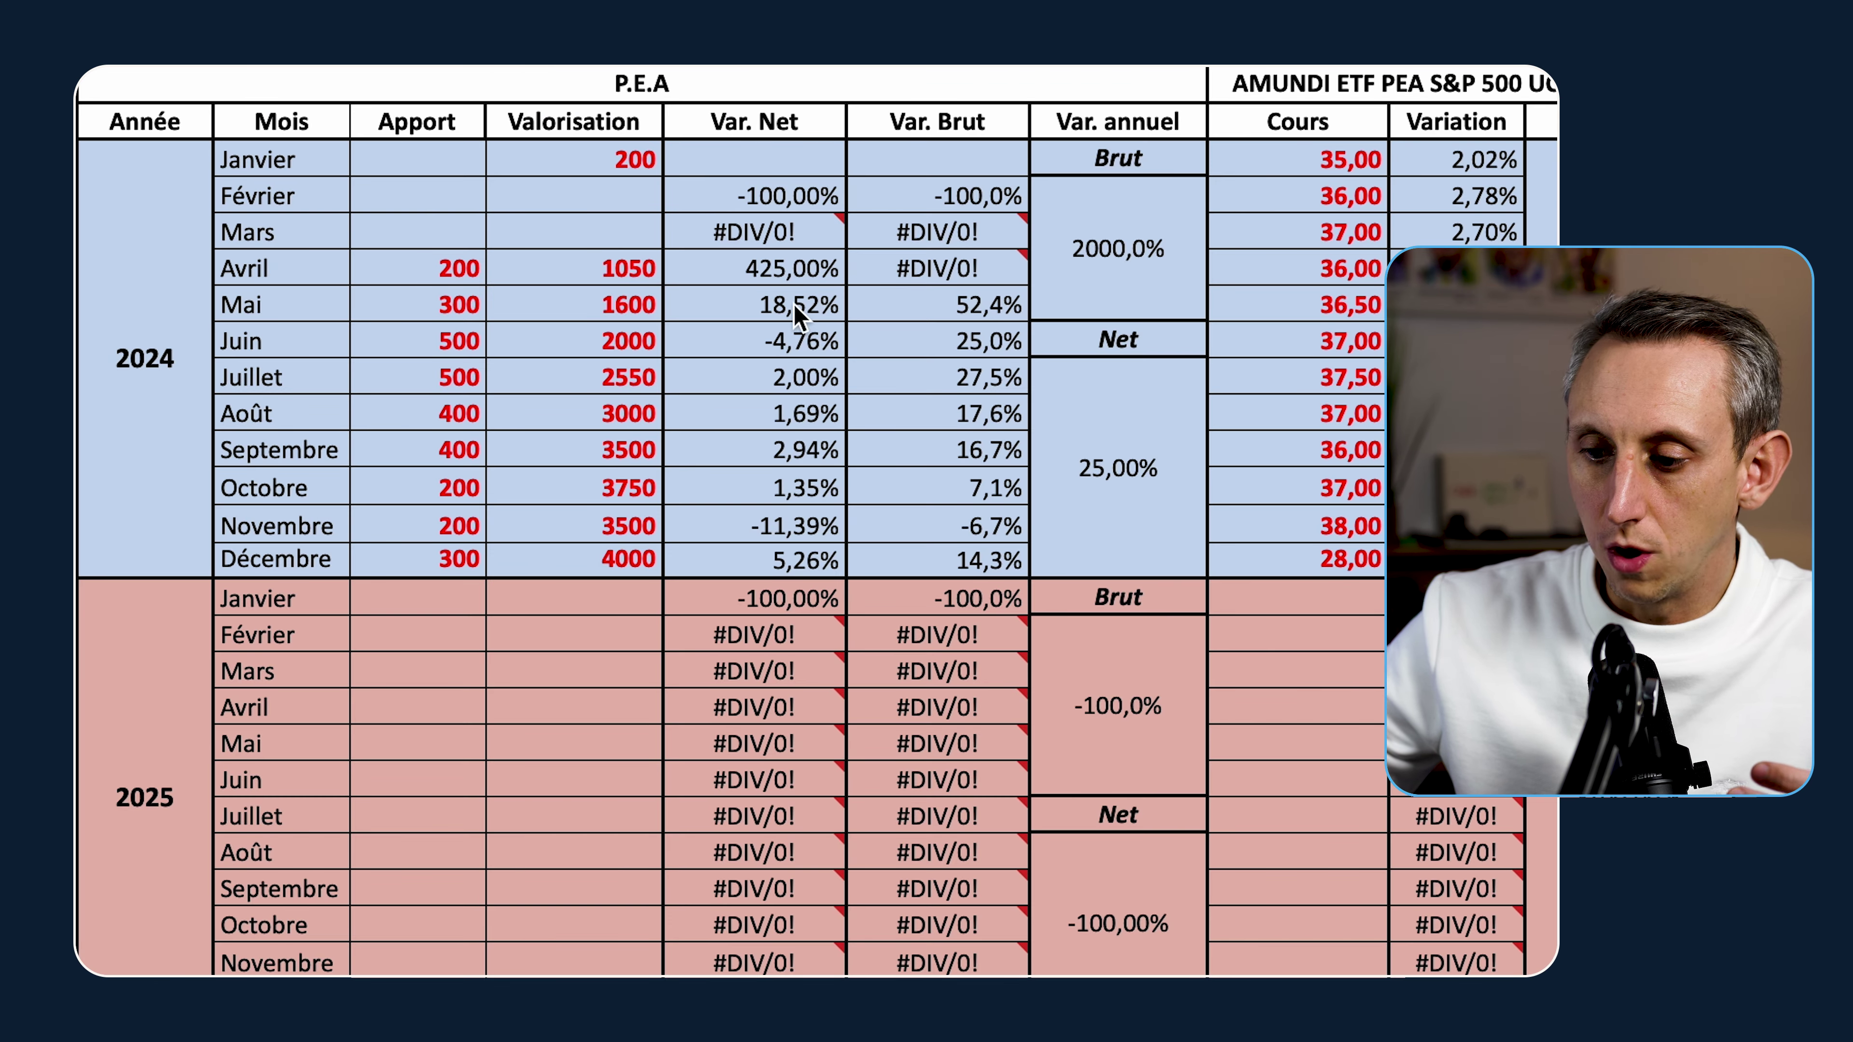
{"action": "left_click", "coordinate": [799, 310]}
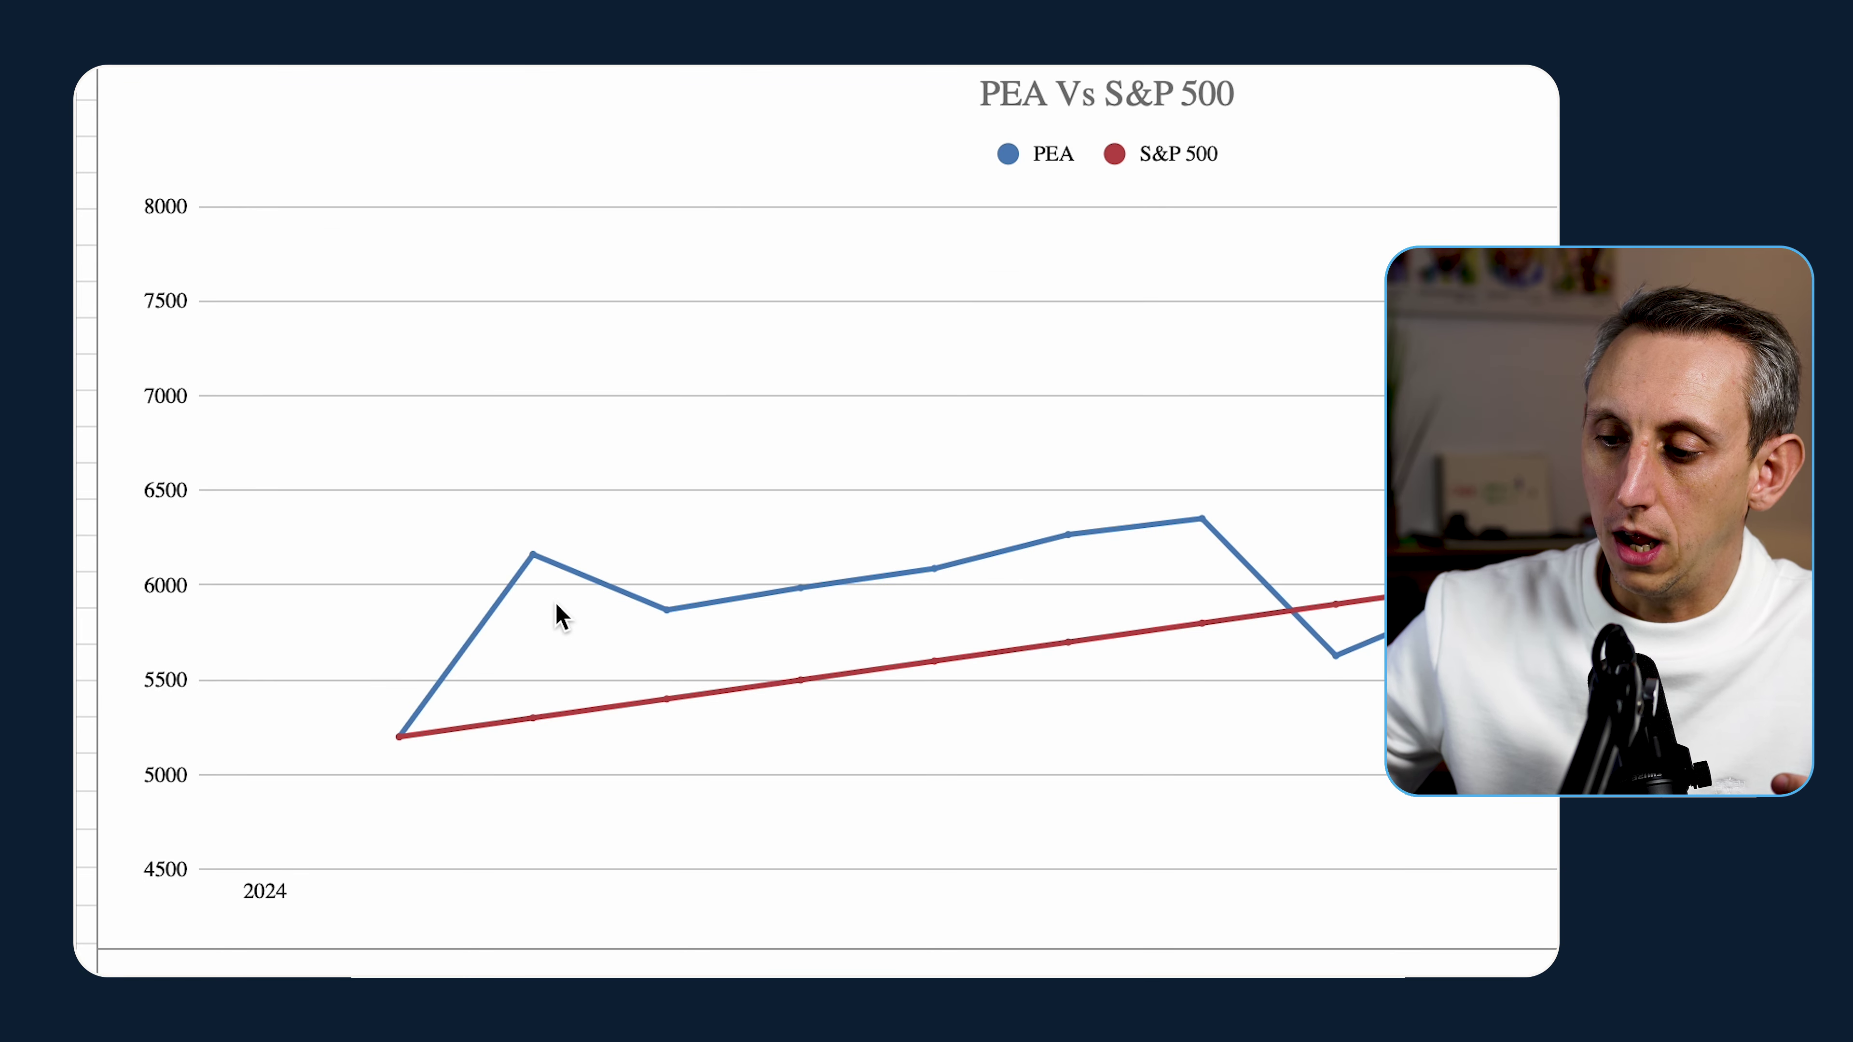
{"action": "scroll", "coordinate": [558, 614], "scroll_direction": "down", "scroll_amount": 10}
{"action": "scroll", "coordinate": [560, 617], "scroll_direction": "down", "scroll_amount": 2}
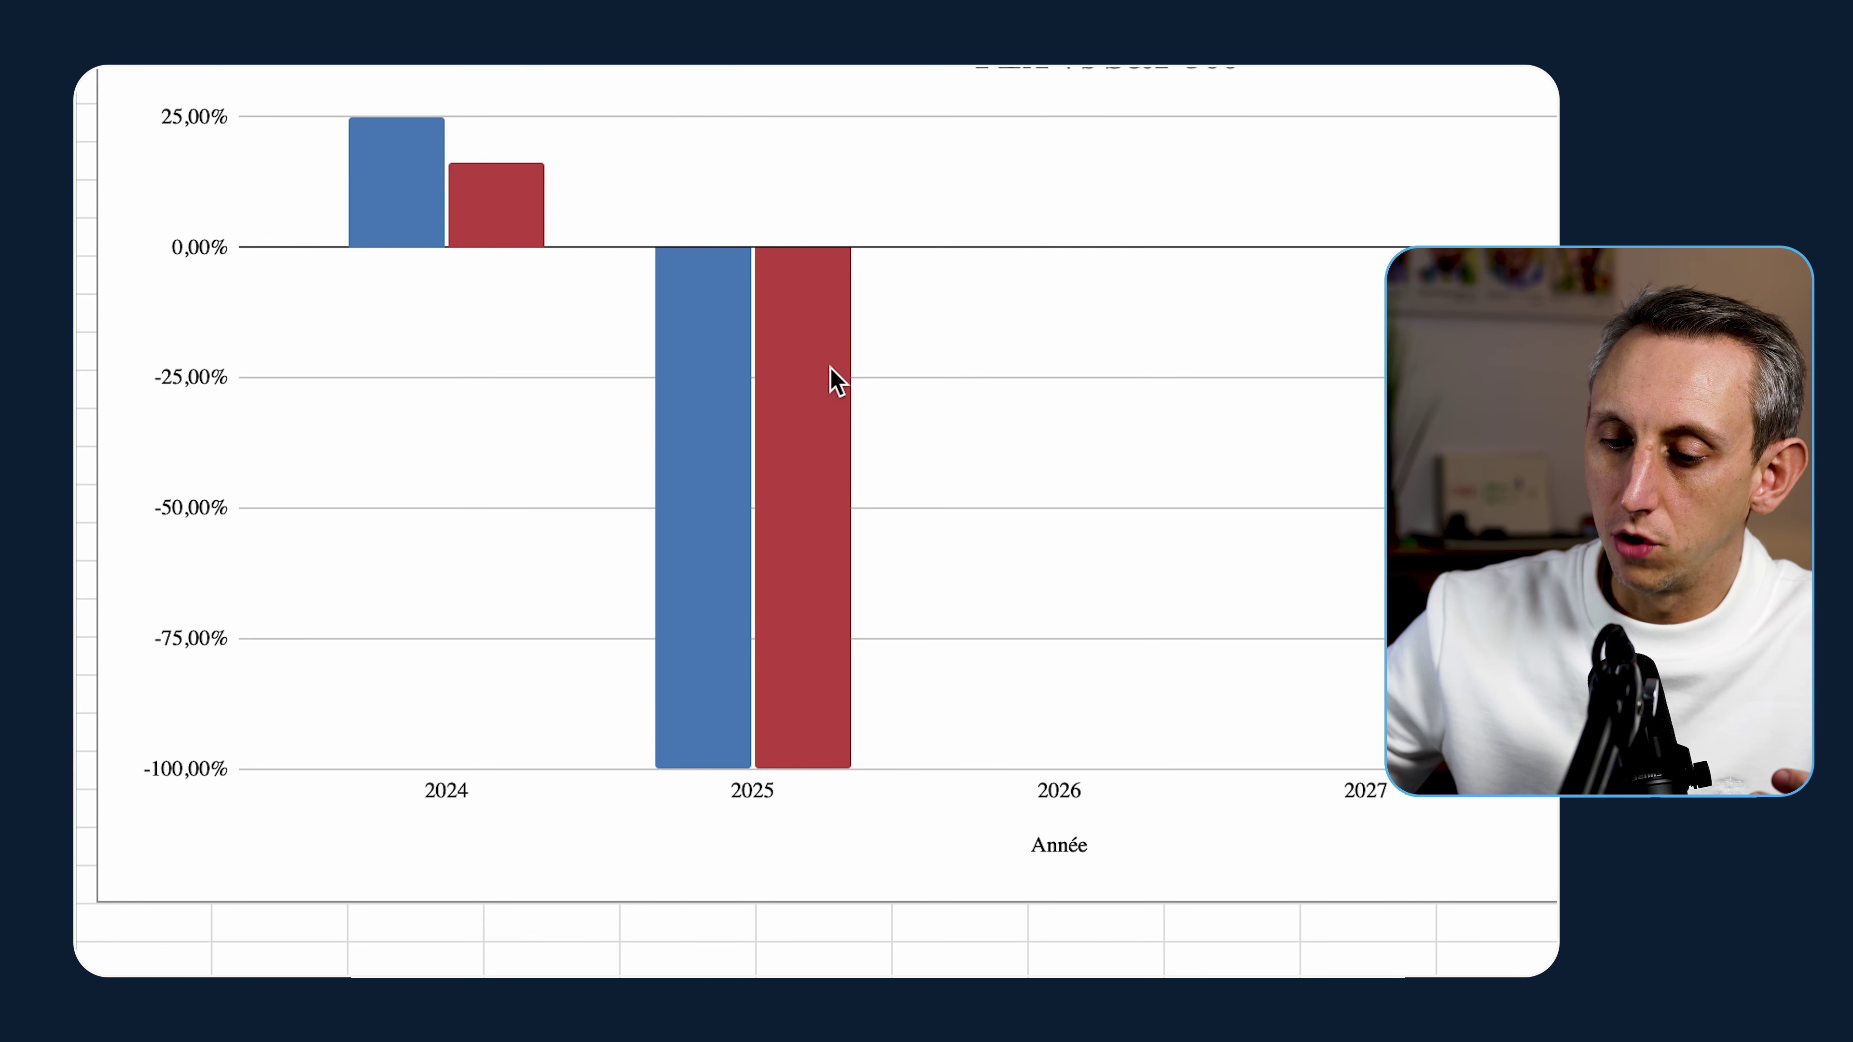
{"action": "scroll", "coordinate": [555, 427], "scroll_direction": "up", "scroll_amount": 10}
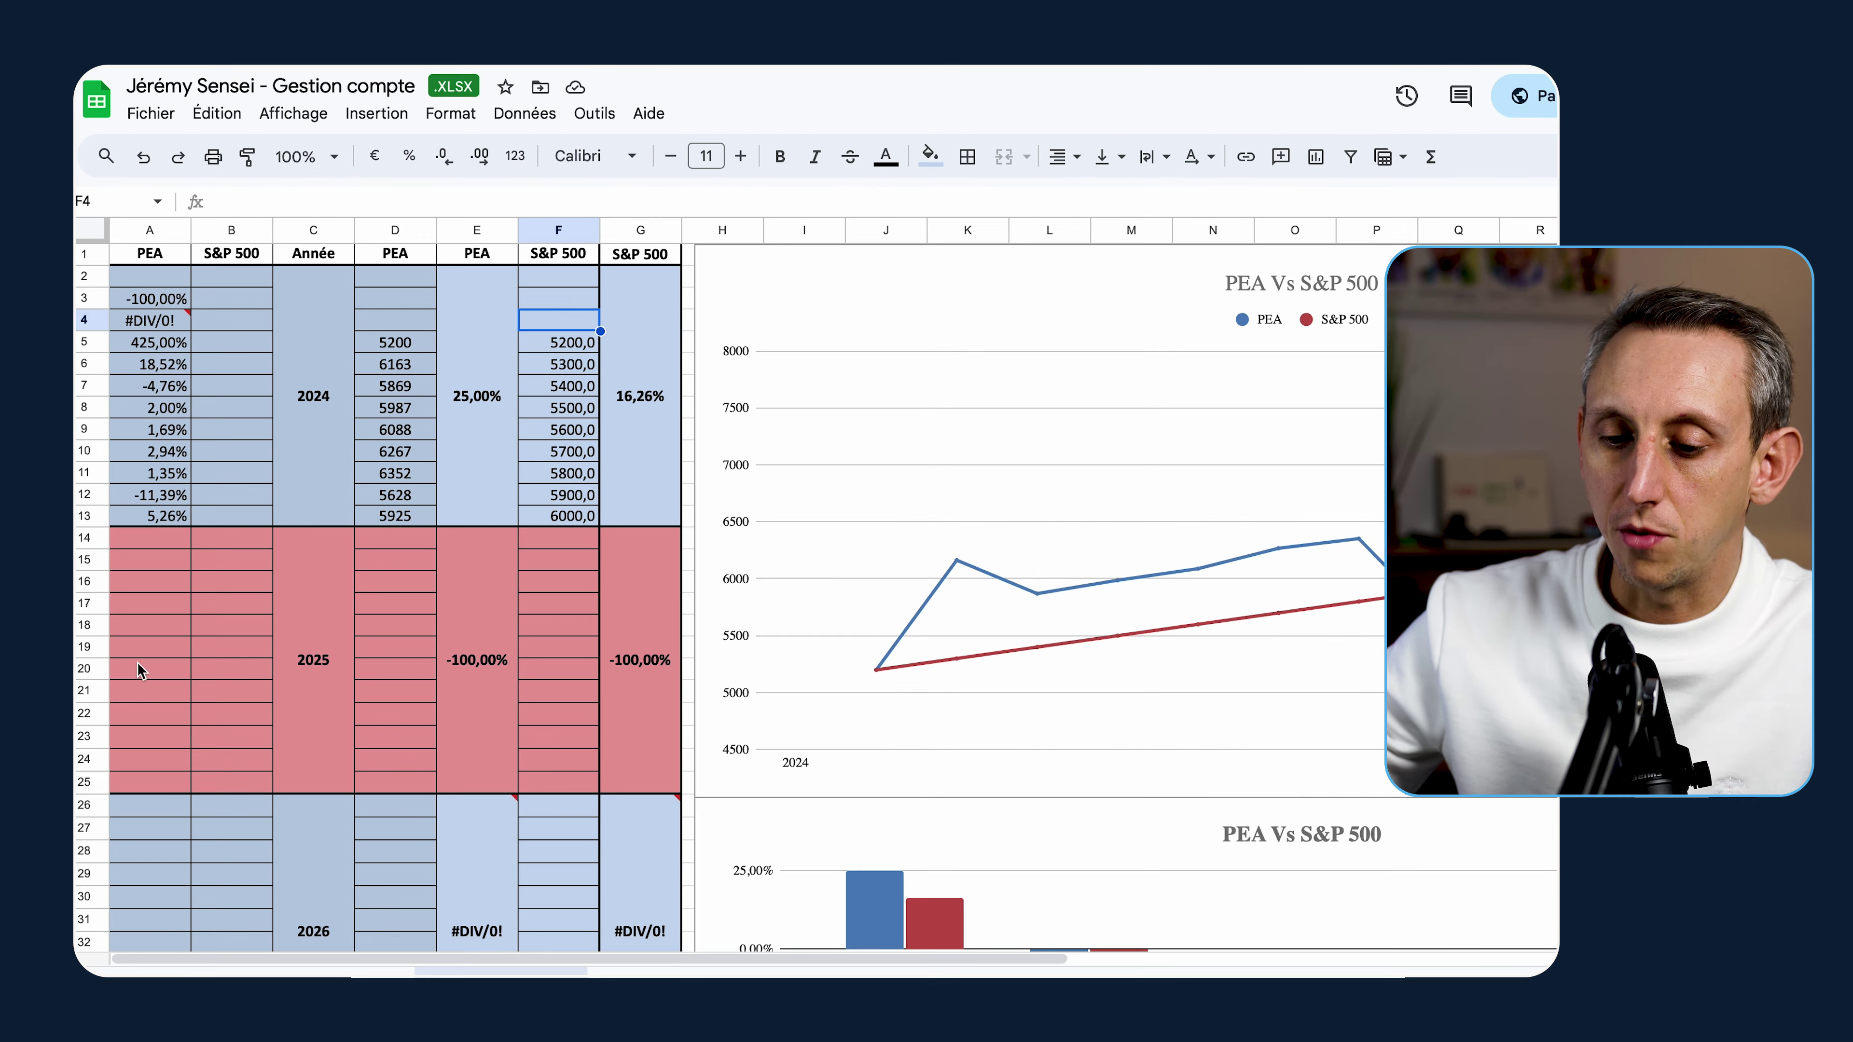
Step: Inspect the =PEA! formulas in E2:E13 and G2:G13 and select the yearly percentage bar chart
{"action": "scroll", "coordinate": [199, 593], "scroll_direction": "down", "scroll_amount": 2}
{"action": "scroll", "coordinate": [198, 592], "scroll_direction": "up", "scroll_amount": 2}
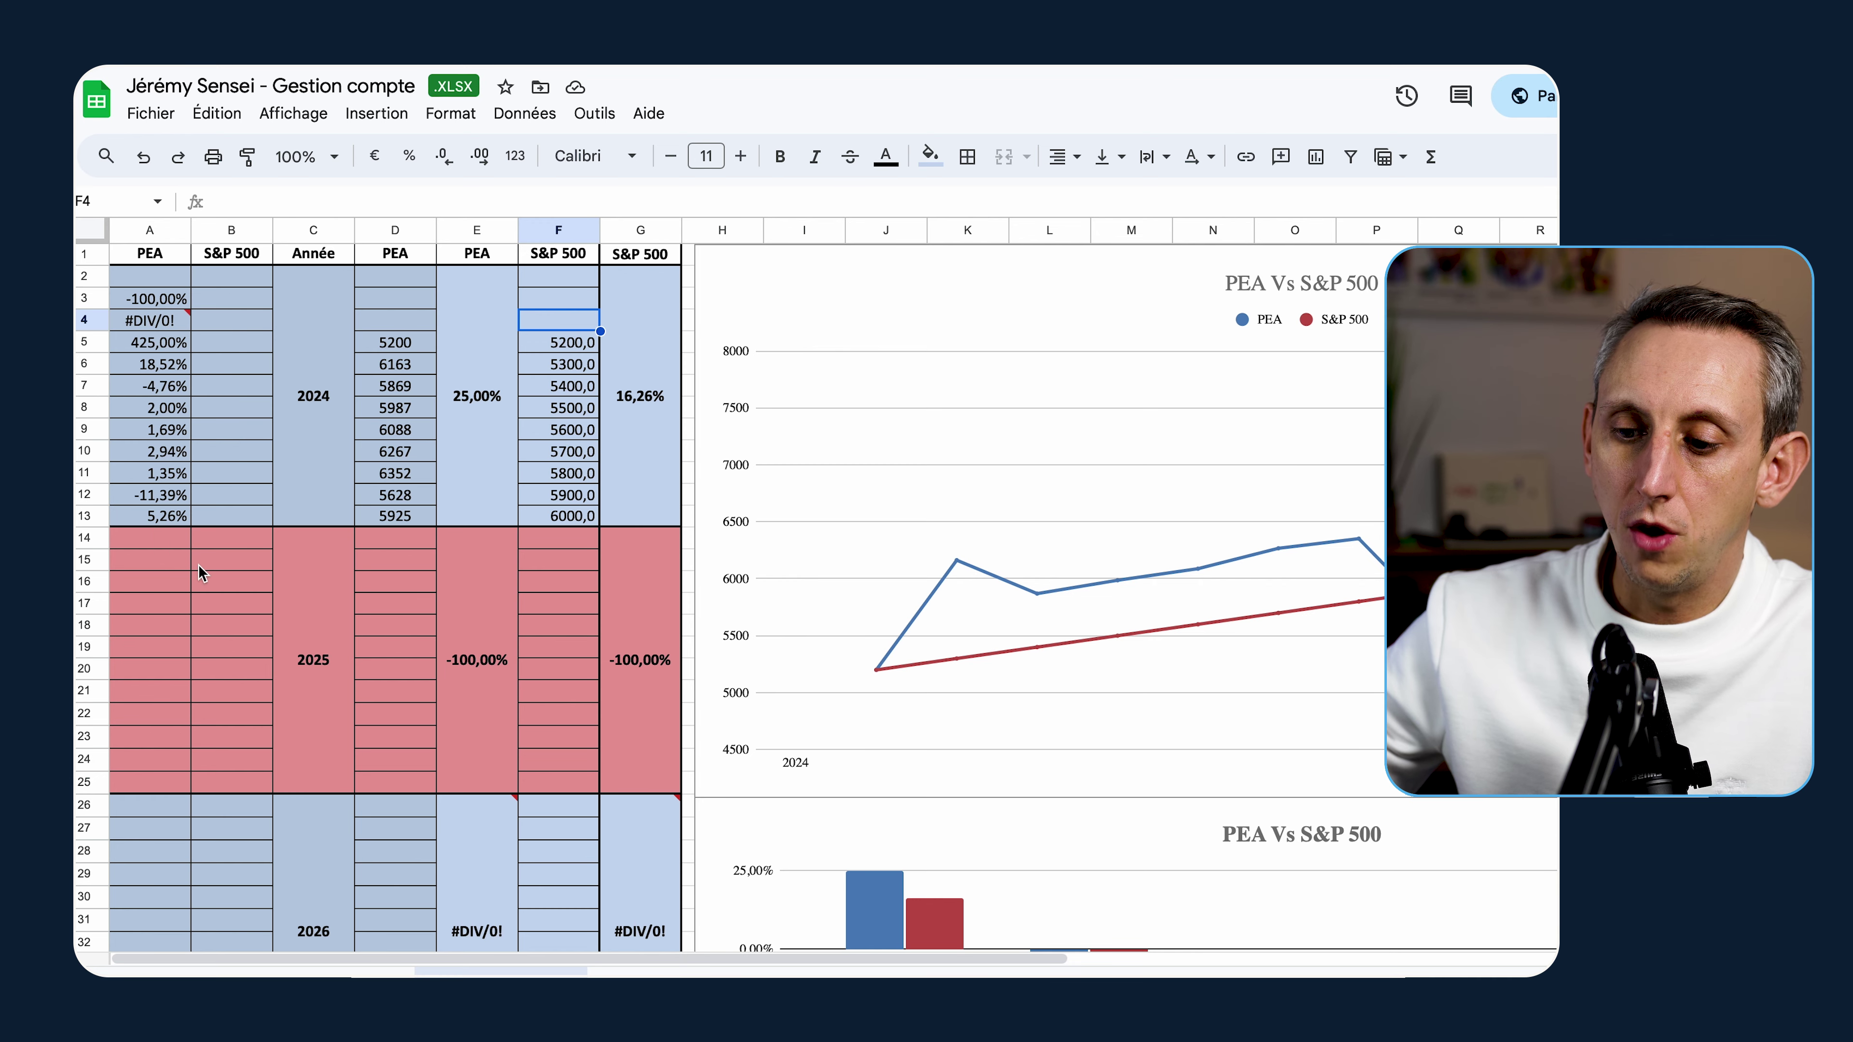
{"action": "left_click", "coordinate": [482, 390]}
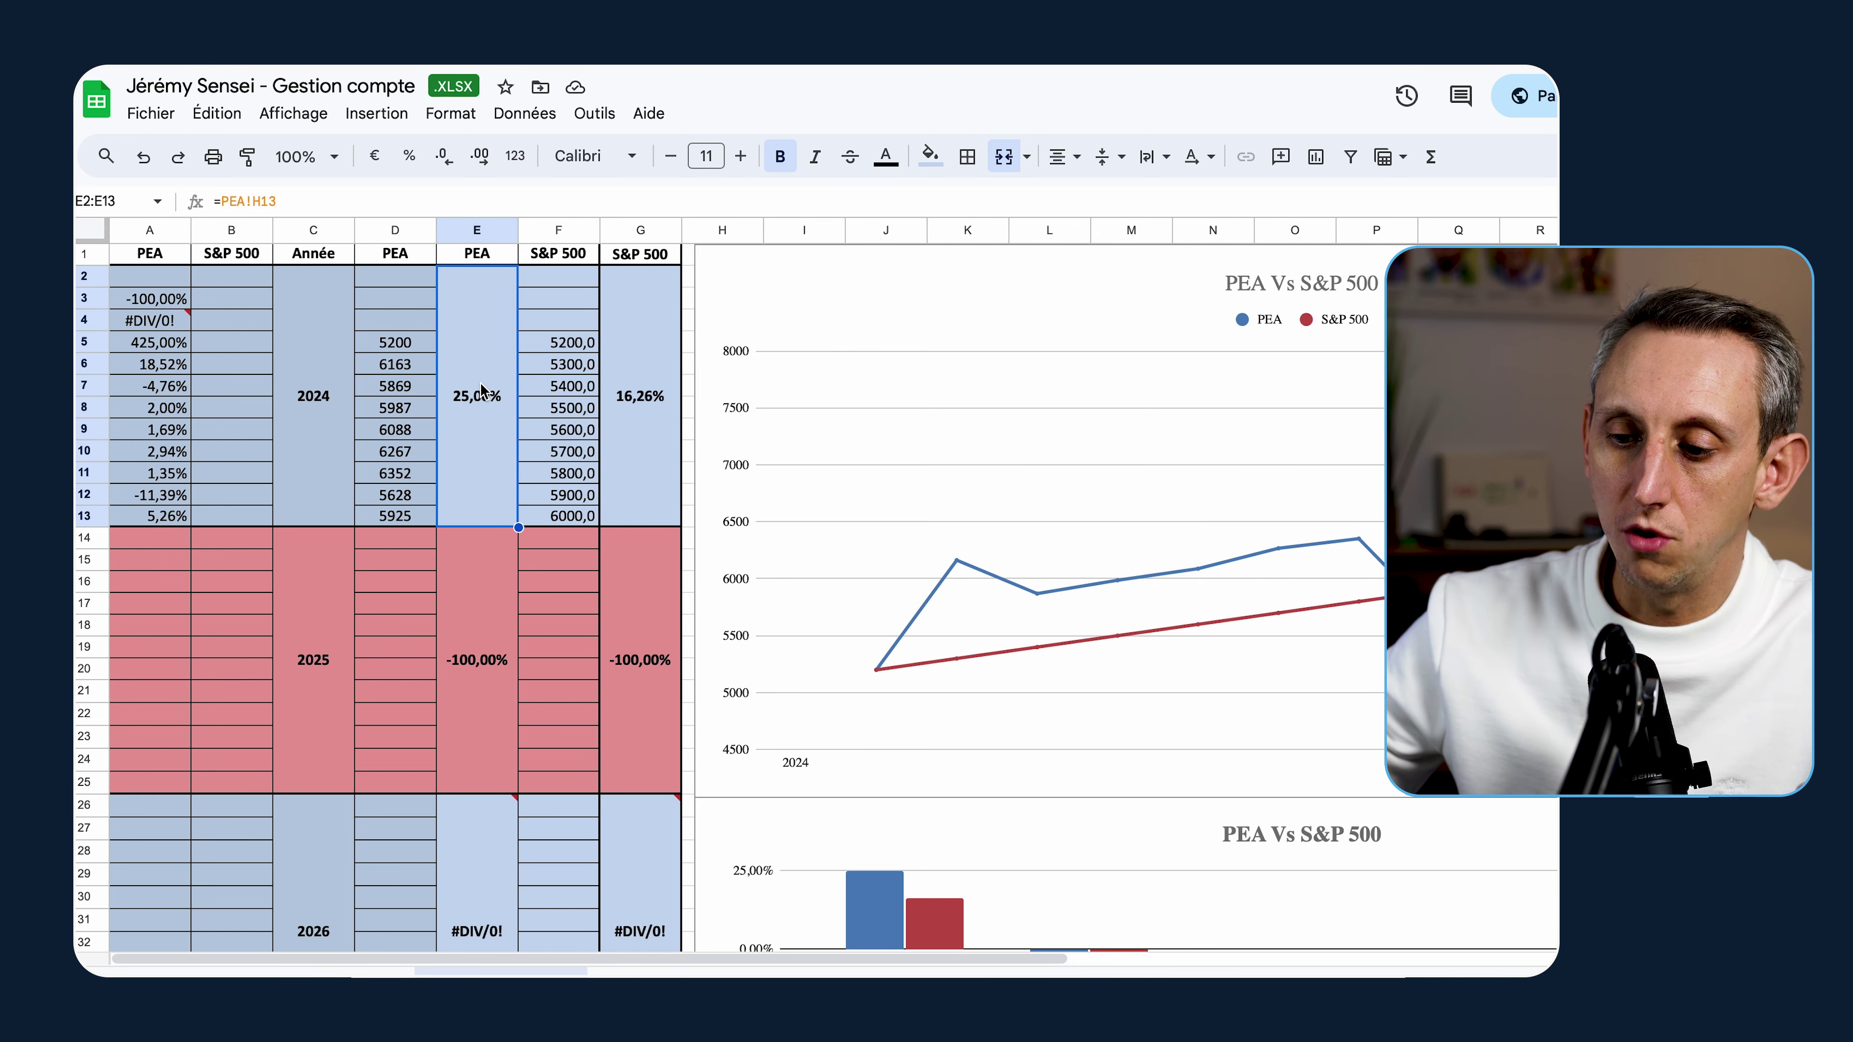
{"action": "left_click", "coordinate": [659, 387]}
{"action": "scroll", "coordinate": [830, 419], "scroll_direction": "down", "scroll_amount": 3}
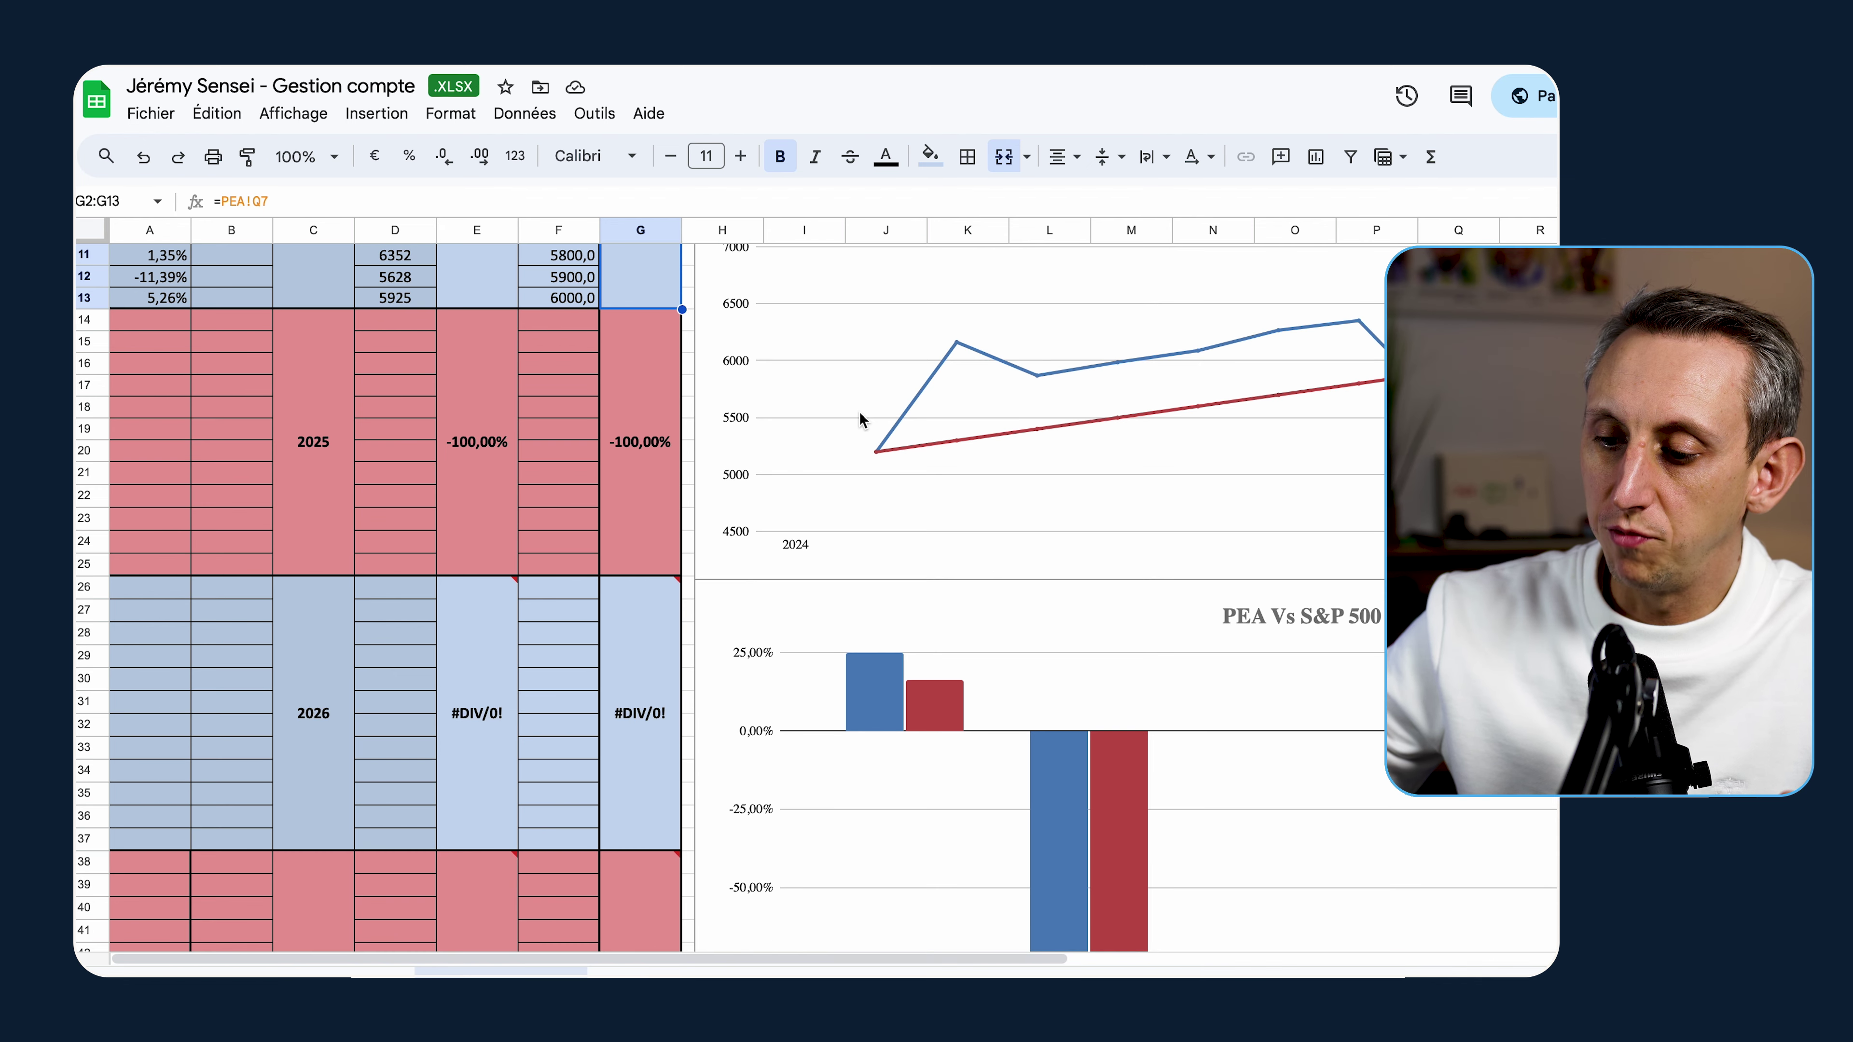
{"action": "scroll", "coordinate": [883, 679], "scroll_direction": "down", "scroll_amount": 2}
{"action": "left_click", "coordinate": [875, 689]}
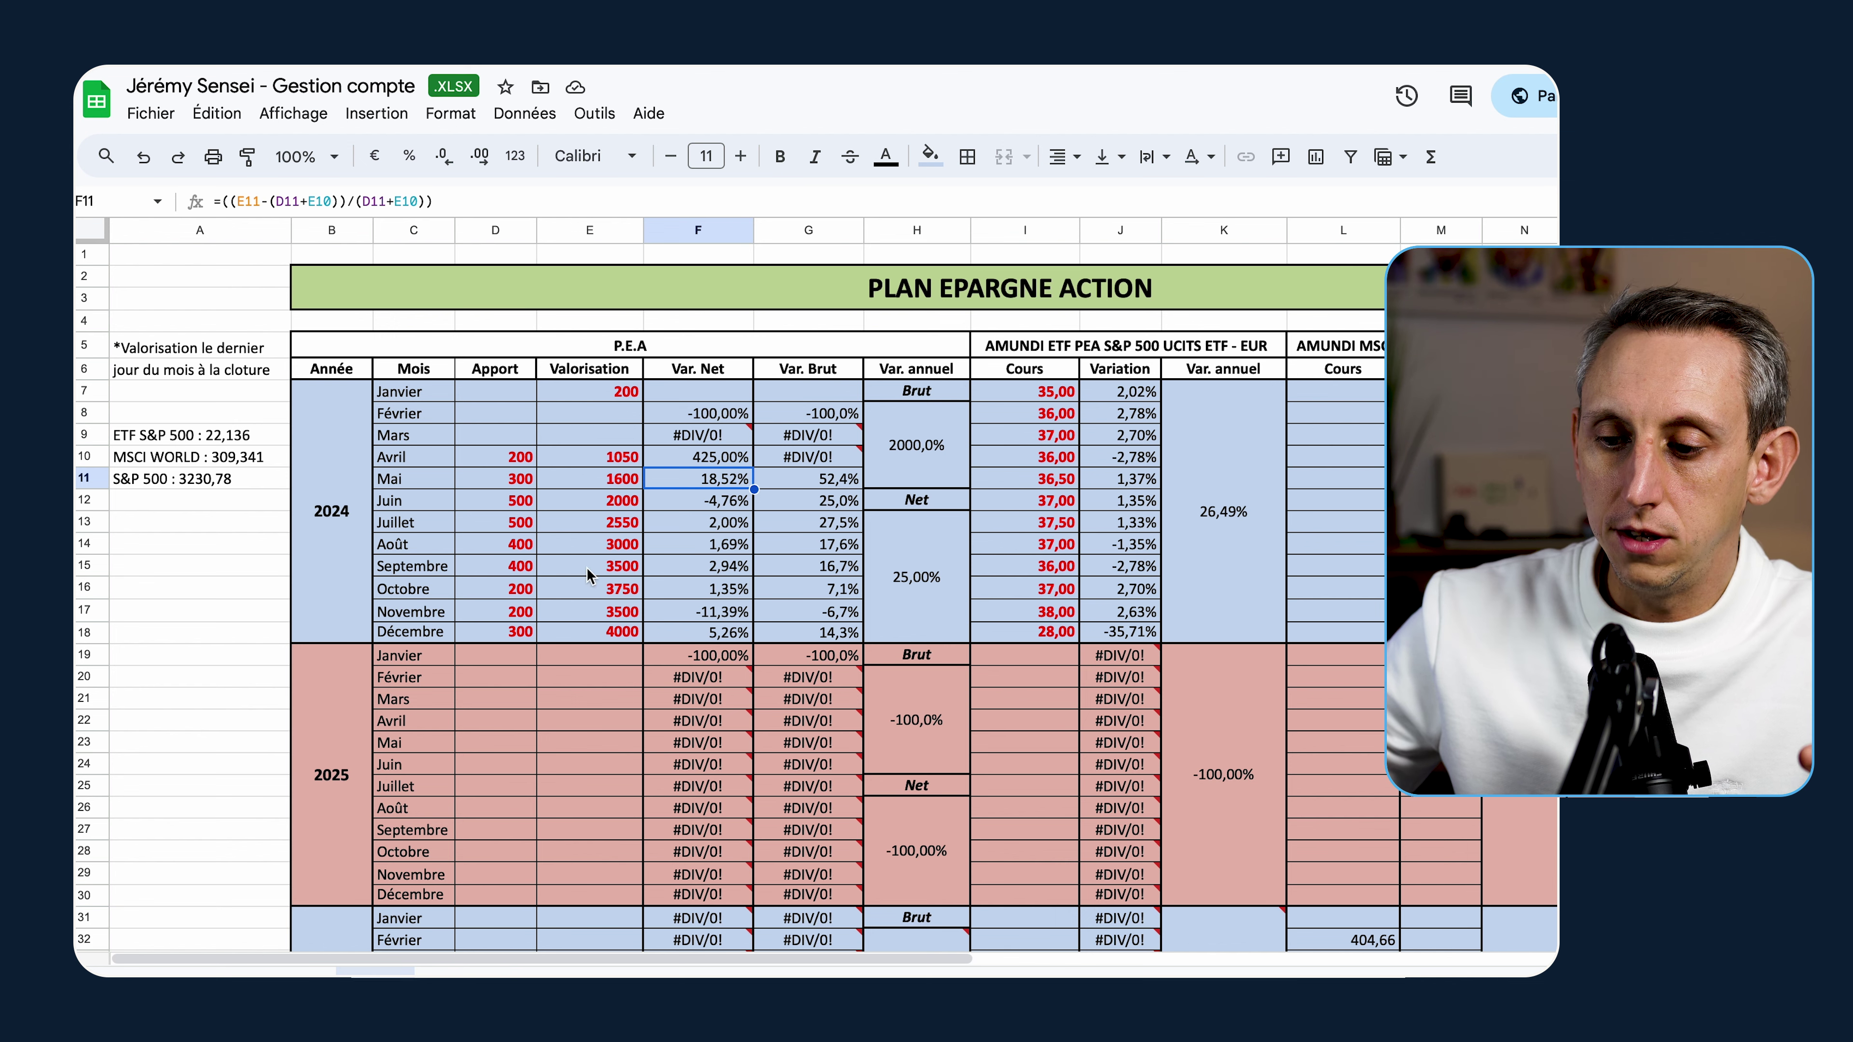
Step: Review January's 200 valuation and July's 500 contribution, then check F5's S&P 500 source
{"action": "left_click", "coordinate": [619, 392]}
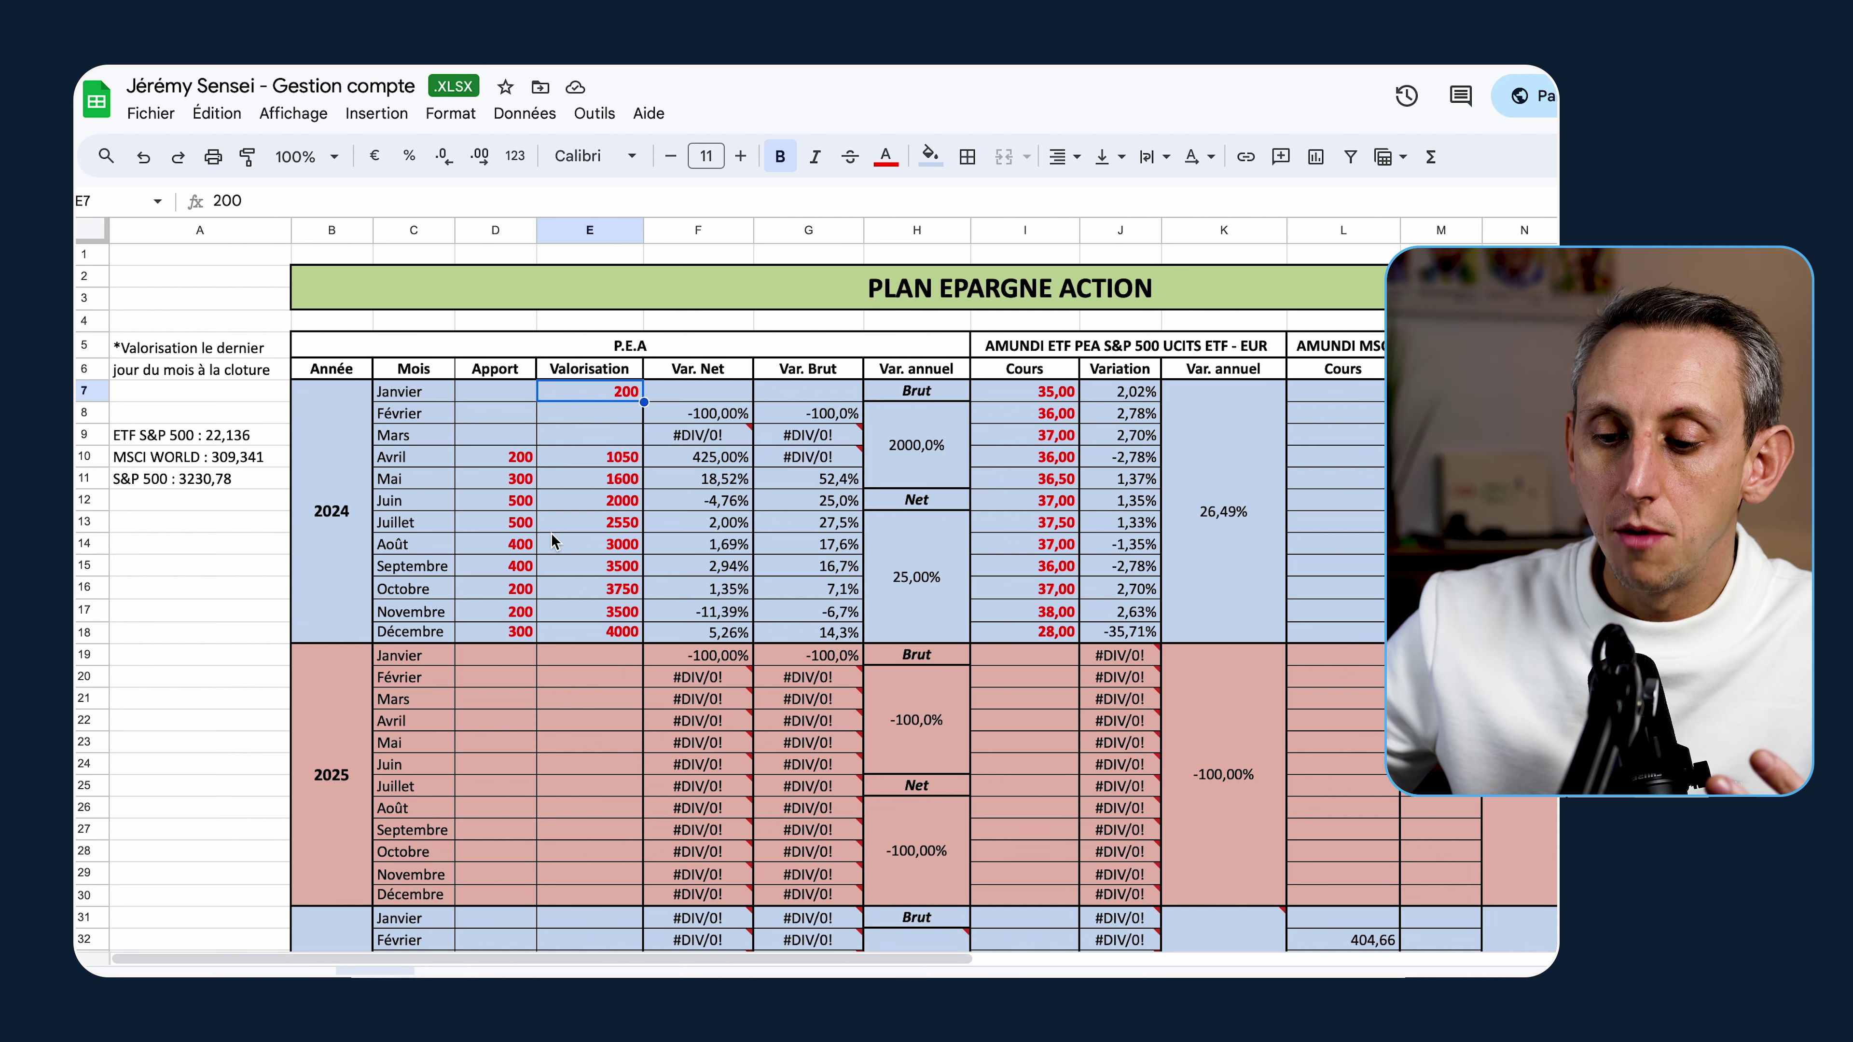
{"action": "left_click", "coordinate": [519, 528]}
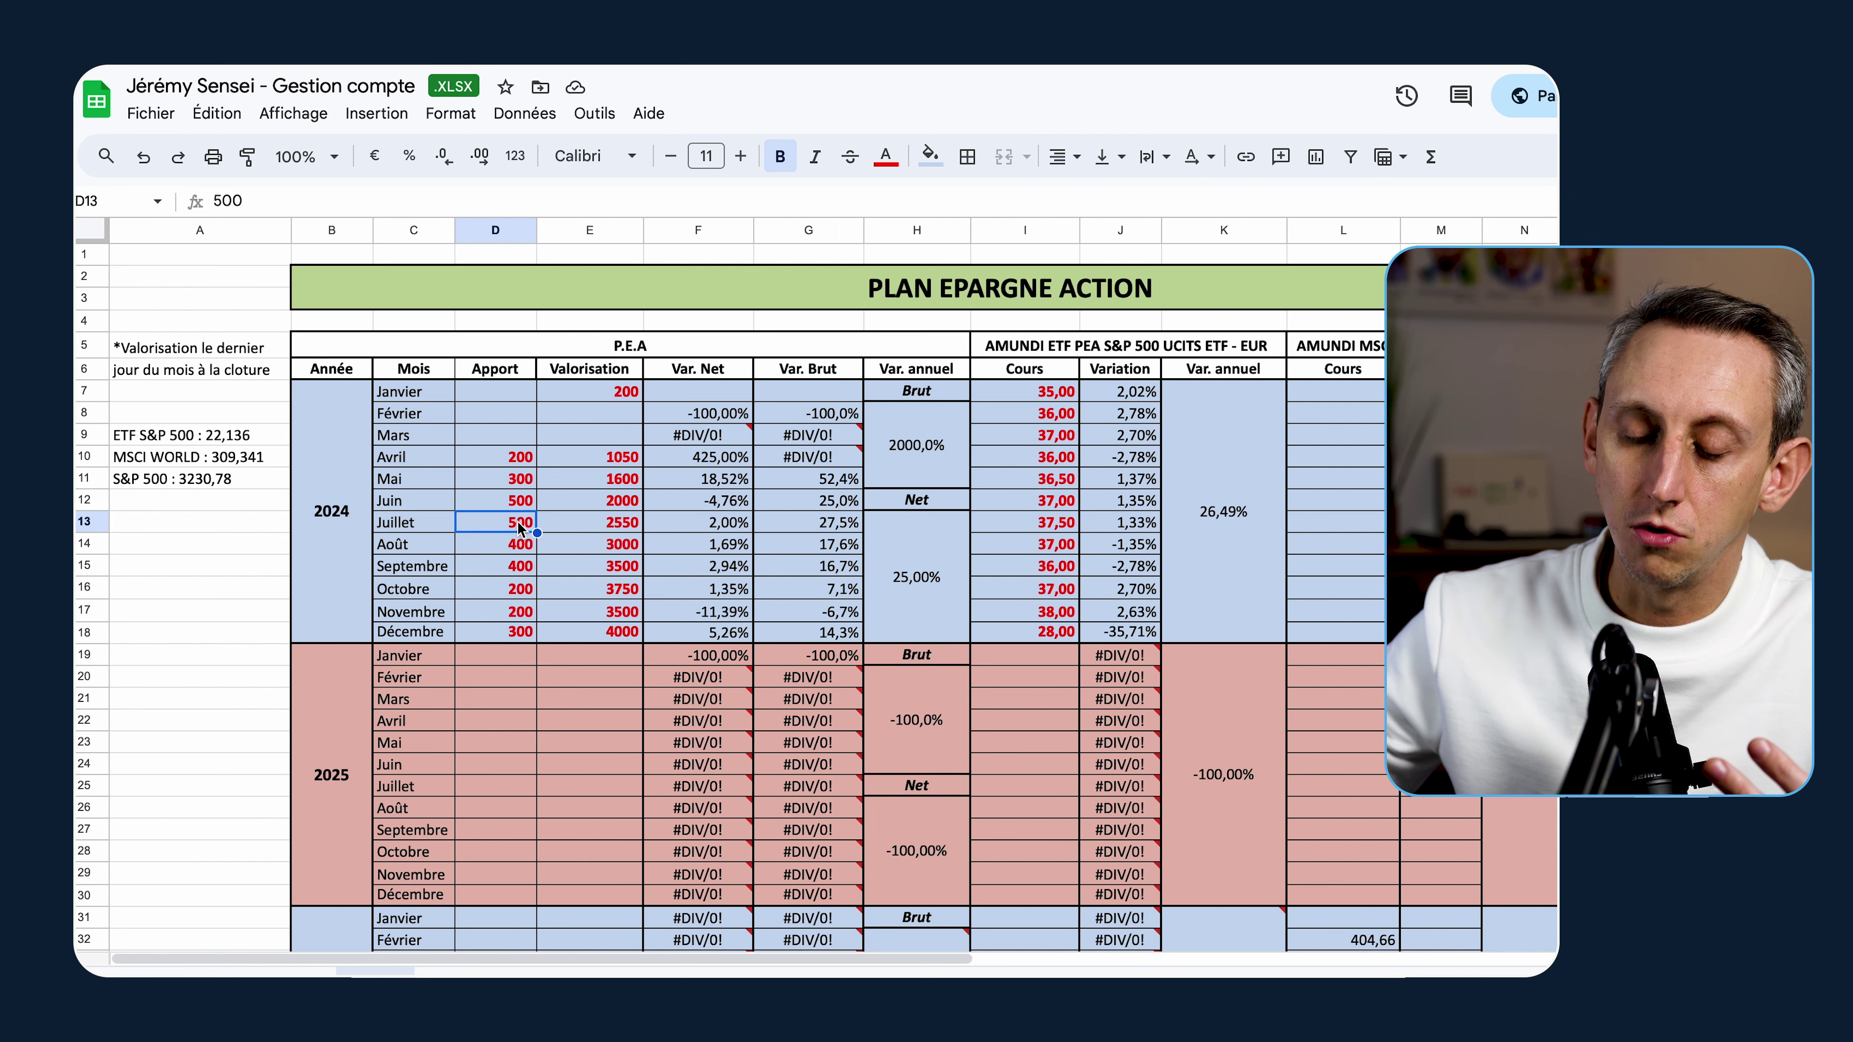
{"action": "left_click", "coordinate": [626, 392]}
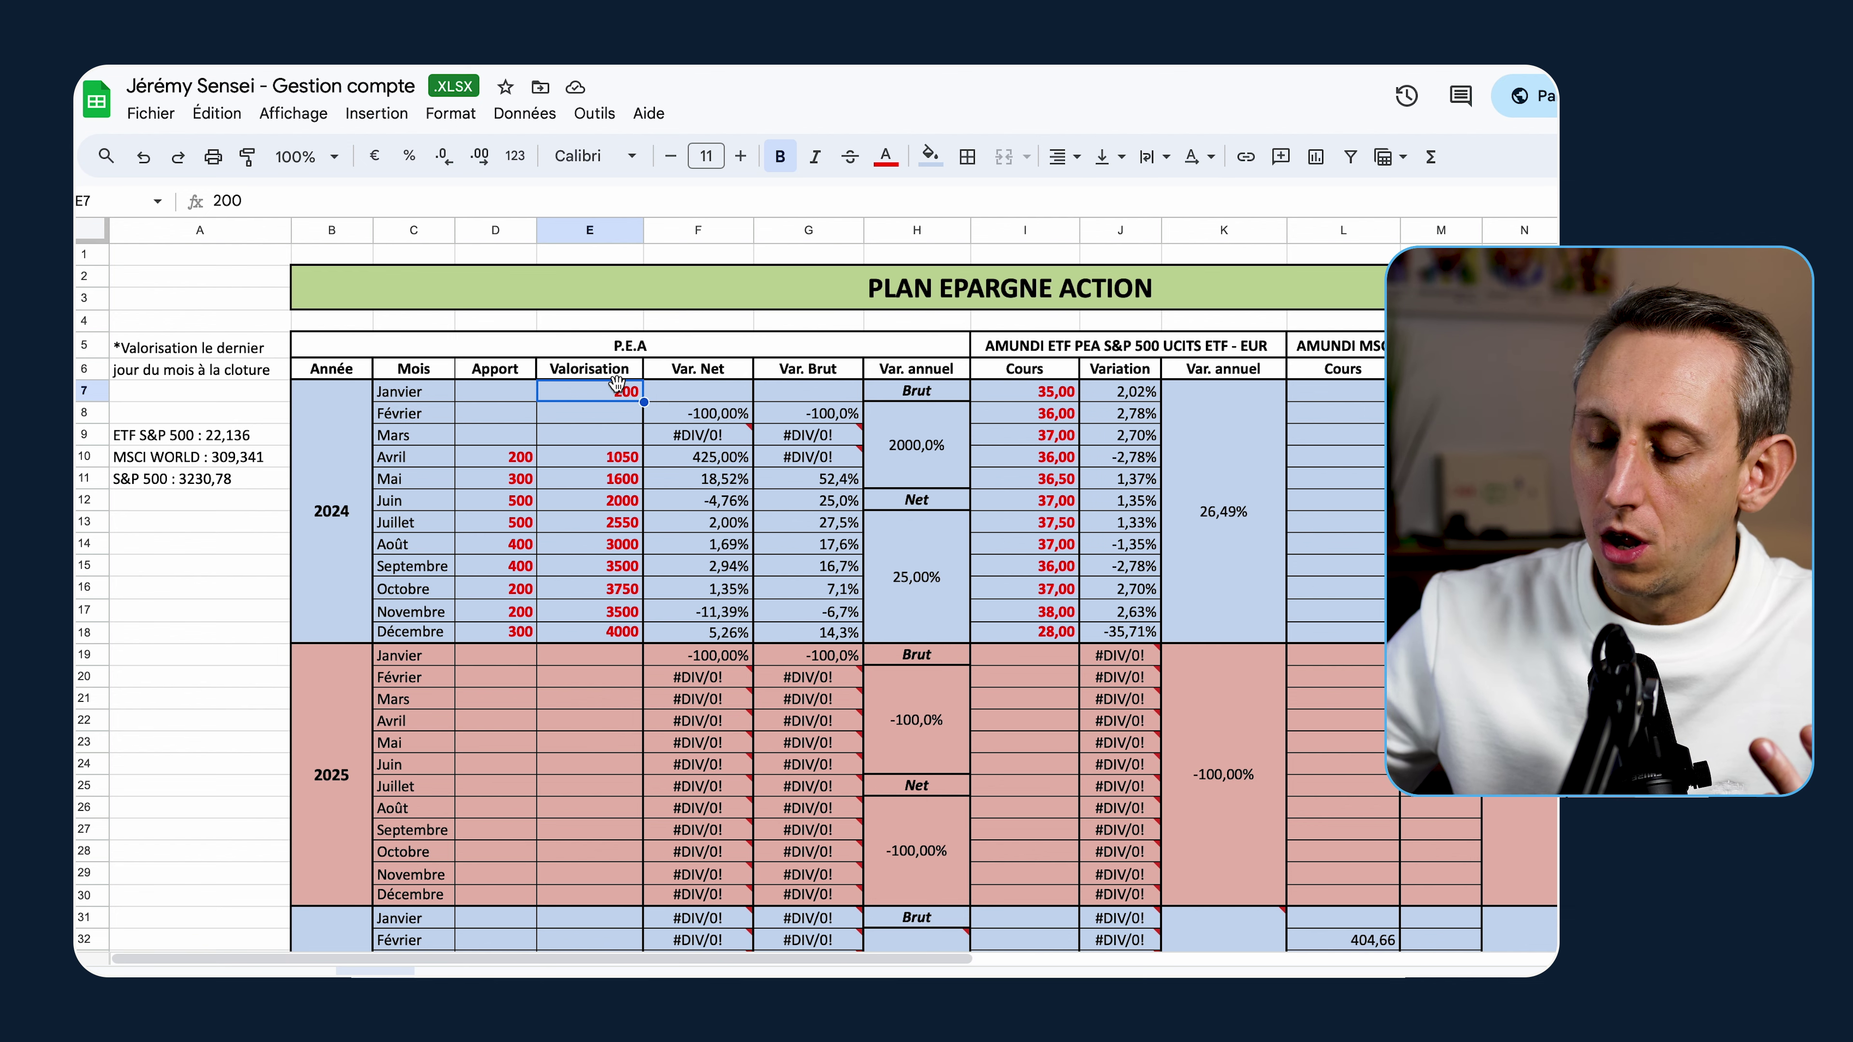
{"action": "scroll", "coordinate": [627, 423], "scroll_direction": "down", "scroll_amount": 5}
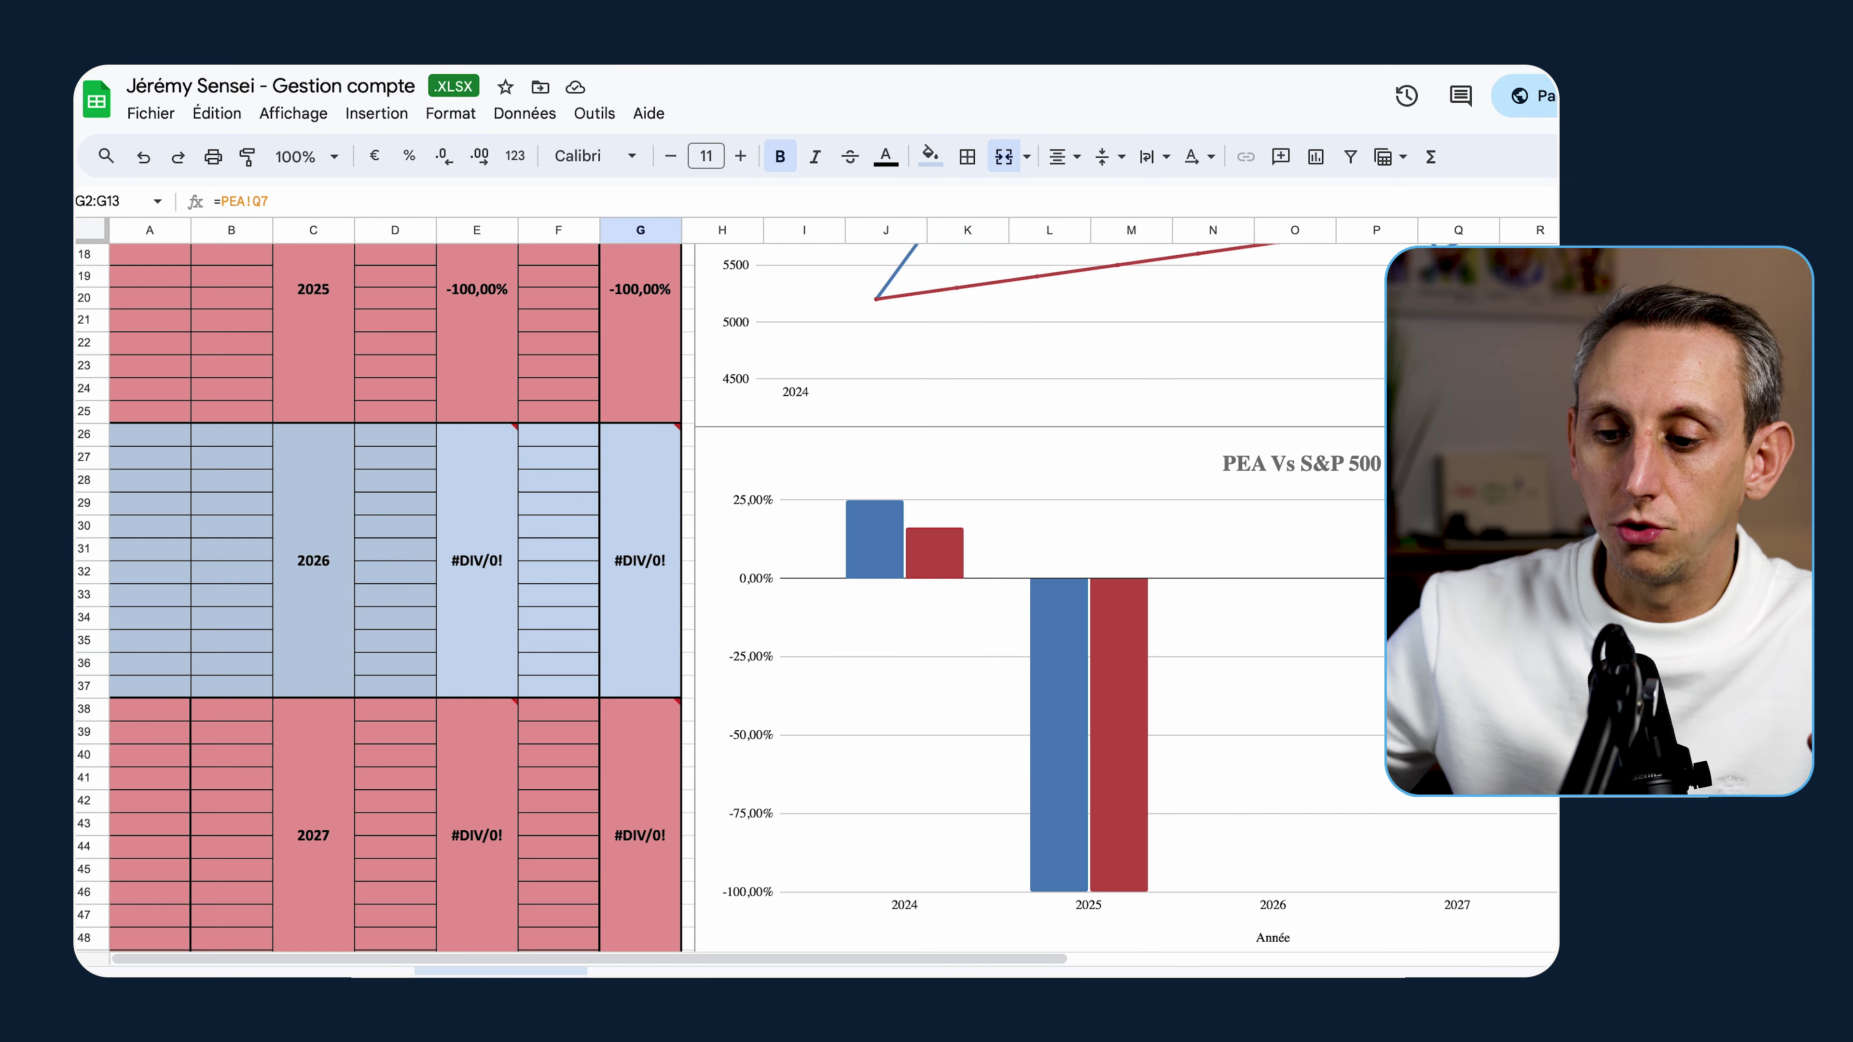
{"action": "scroll", "coordinate": [522, 520], "scroll_direction": "up", "scroll_amount": 8}
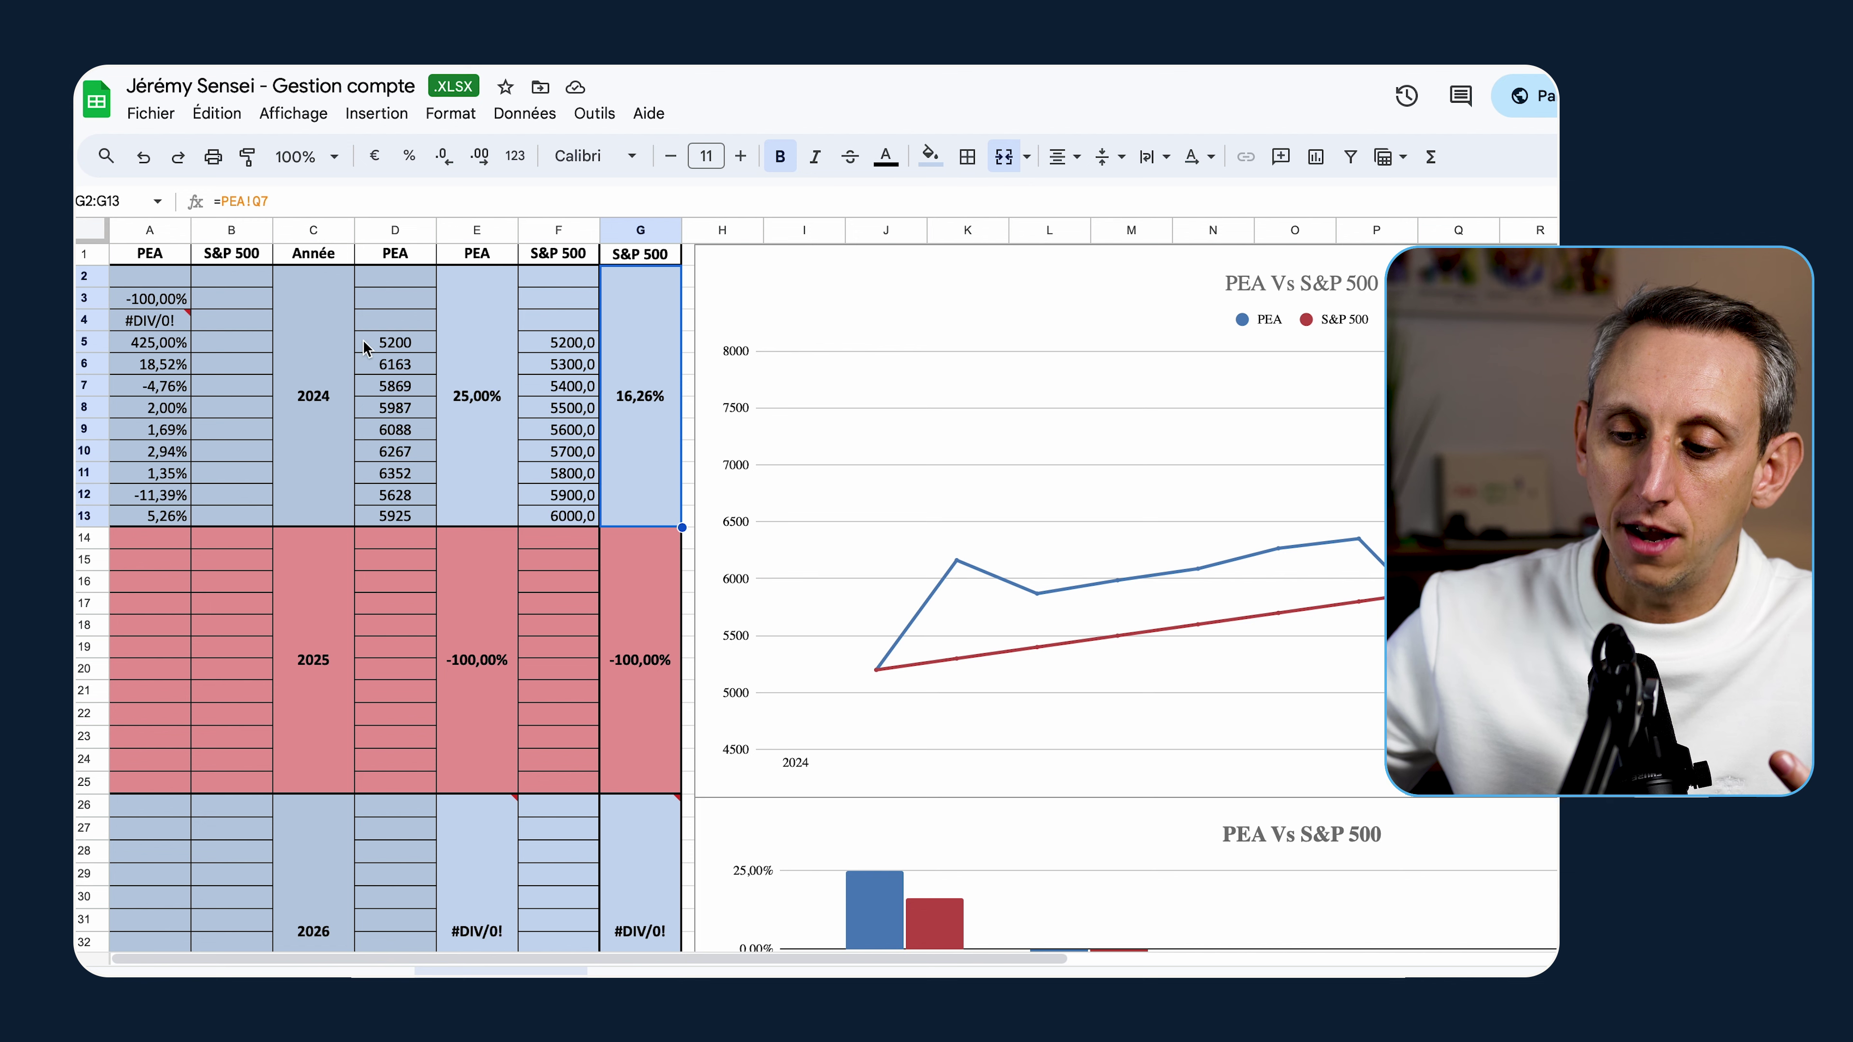
{"action": "left_click", "coordinate": [570, 347]}
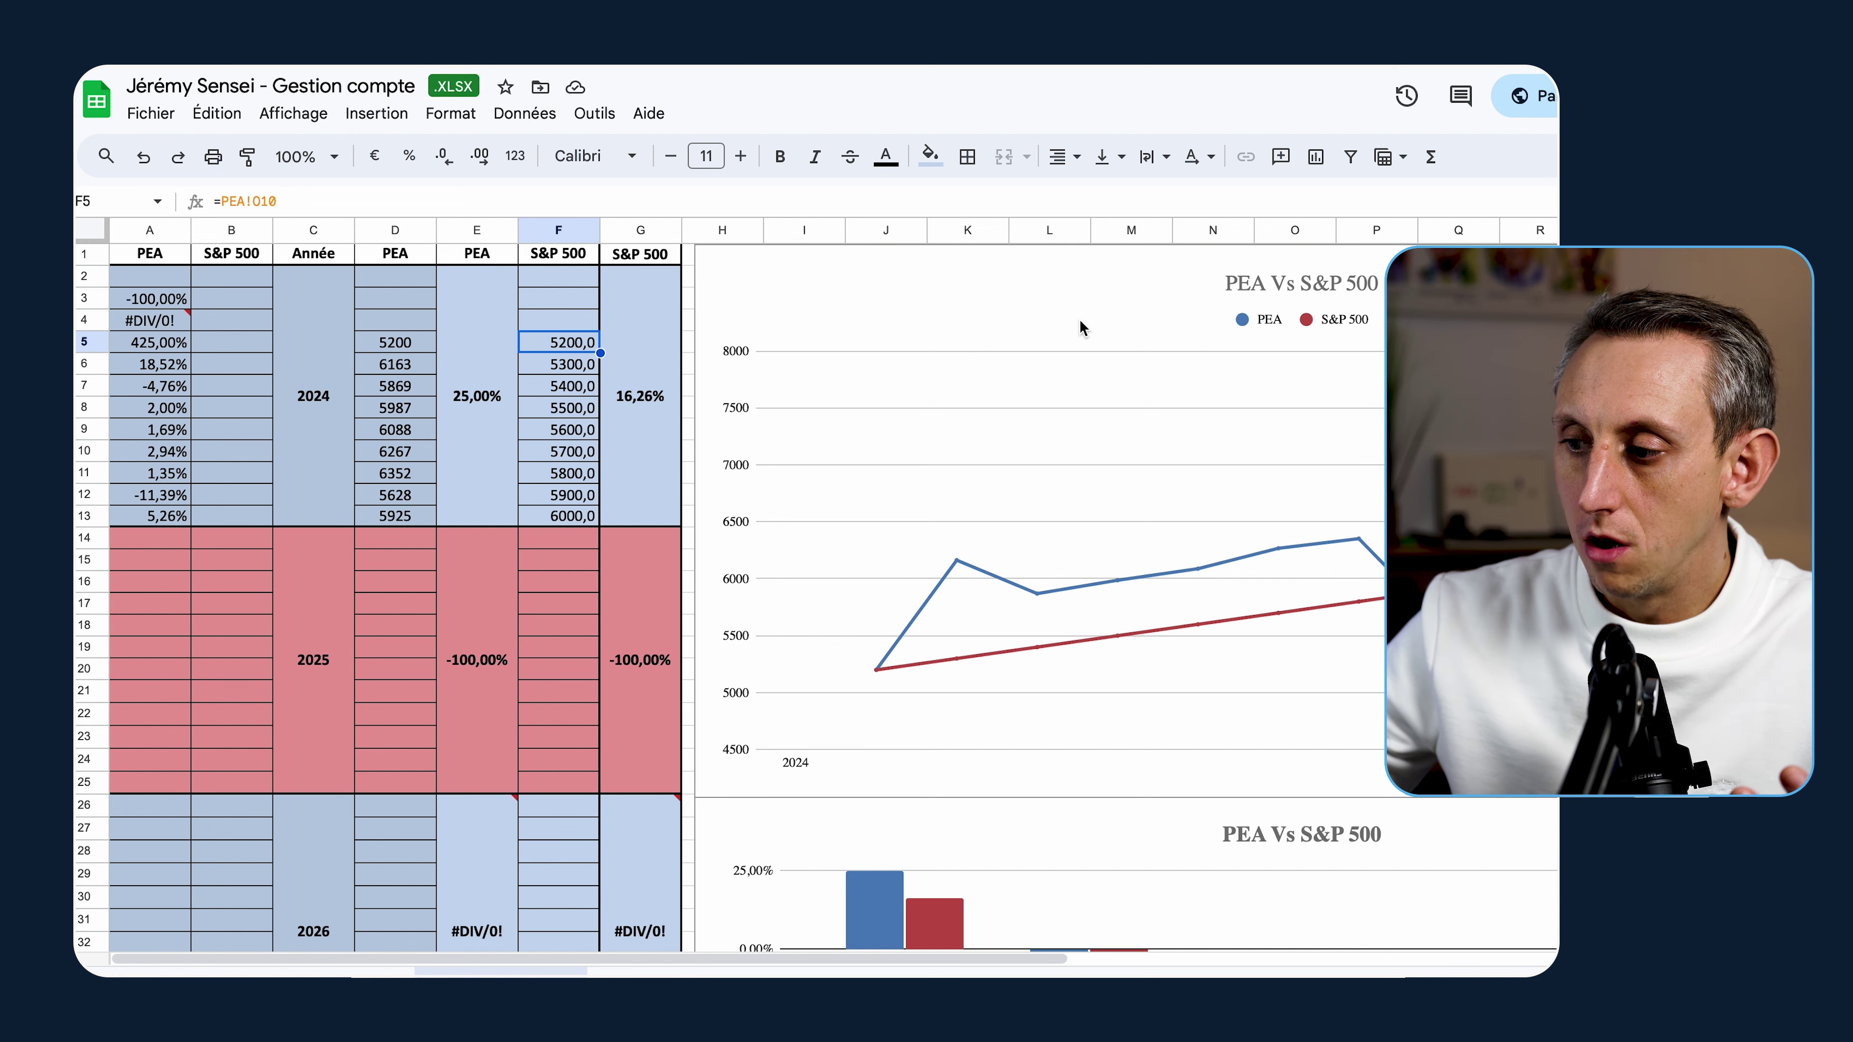
Step: Search 'cac 40 cours' in a new tab and show the CAC 40 chart over 6 months
{"action": "key", "text": "super+t"}
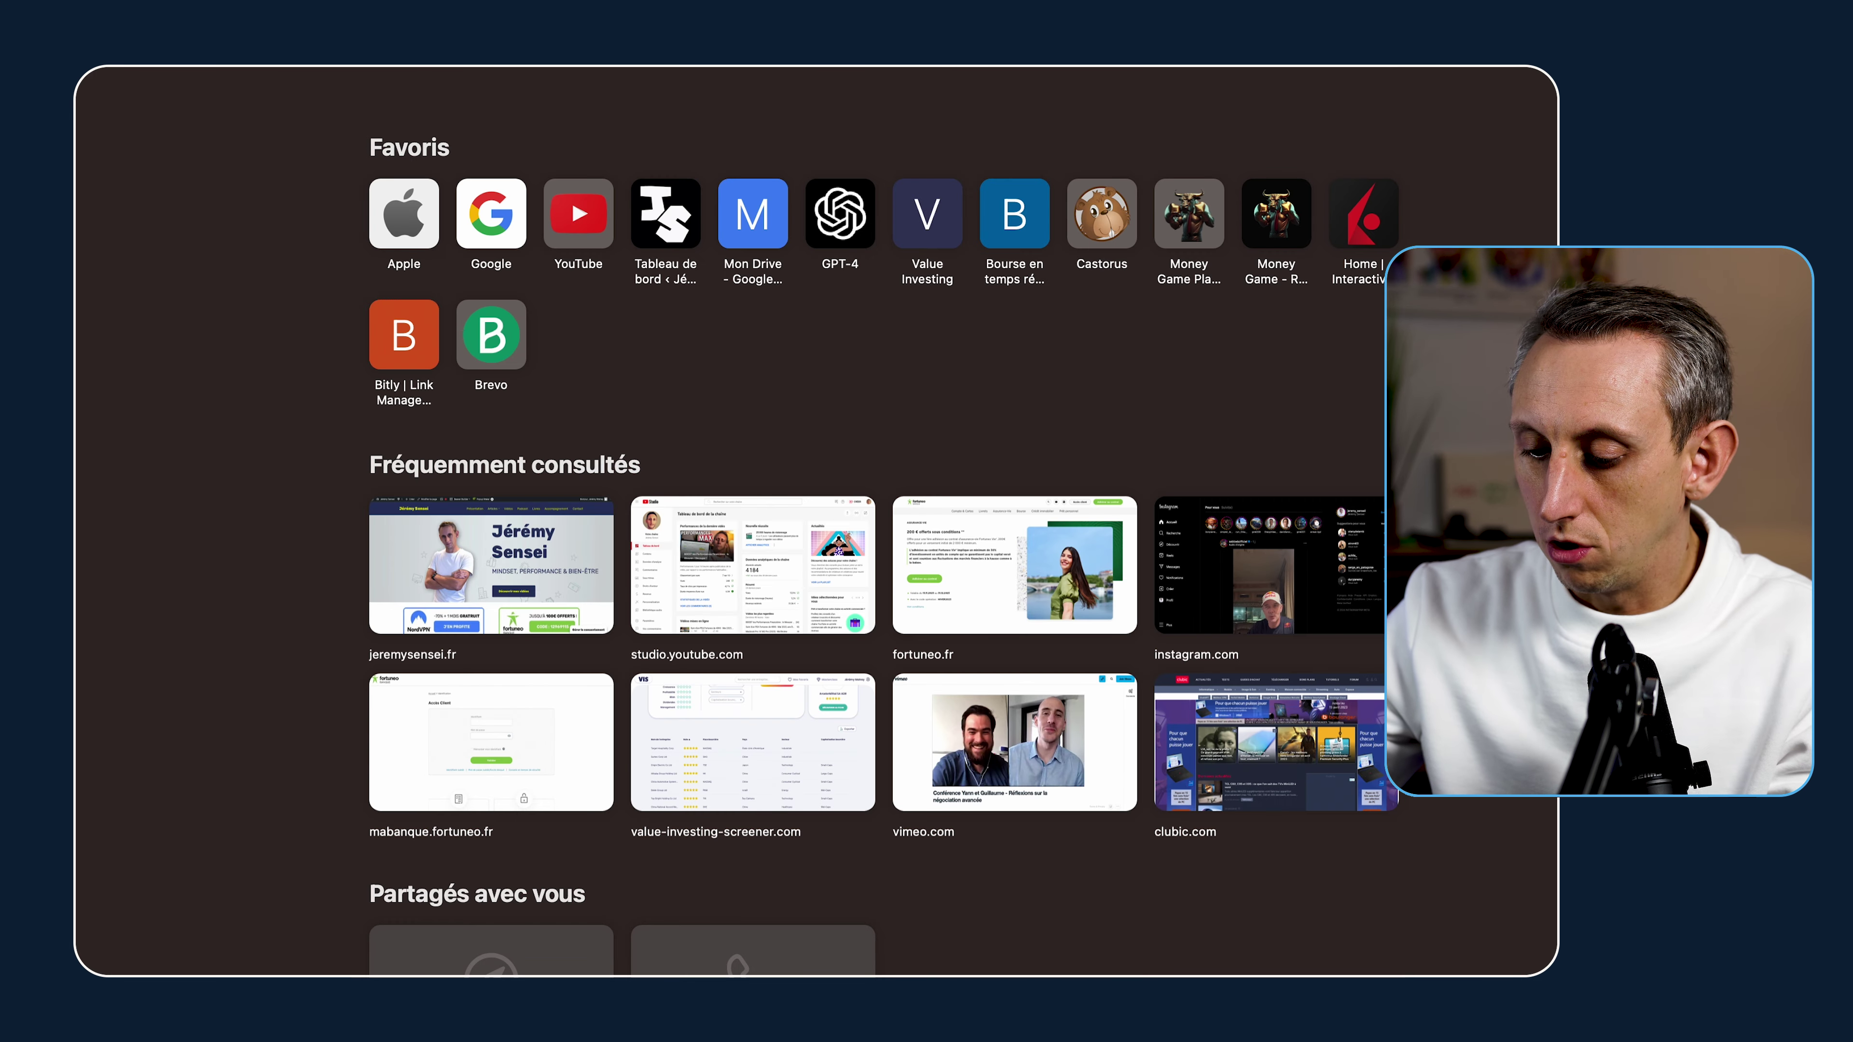
{"action": "type", "text": "cac 40"}
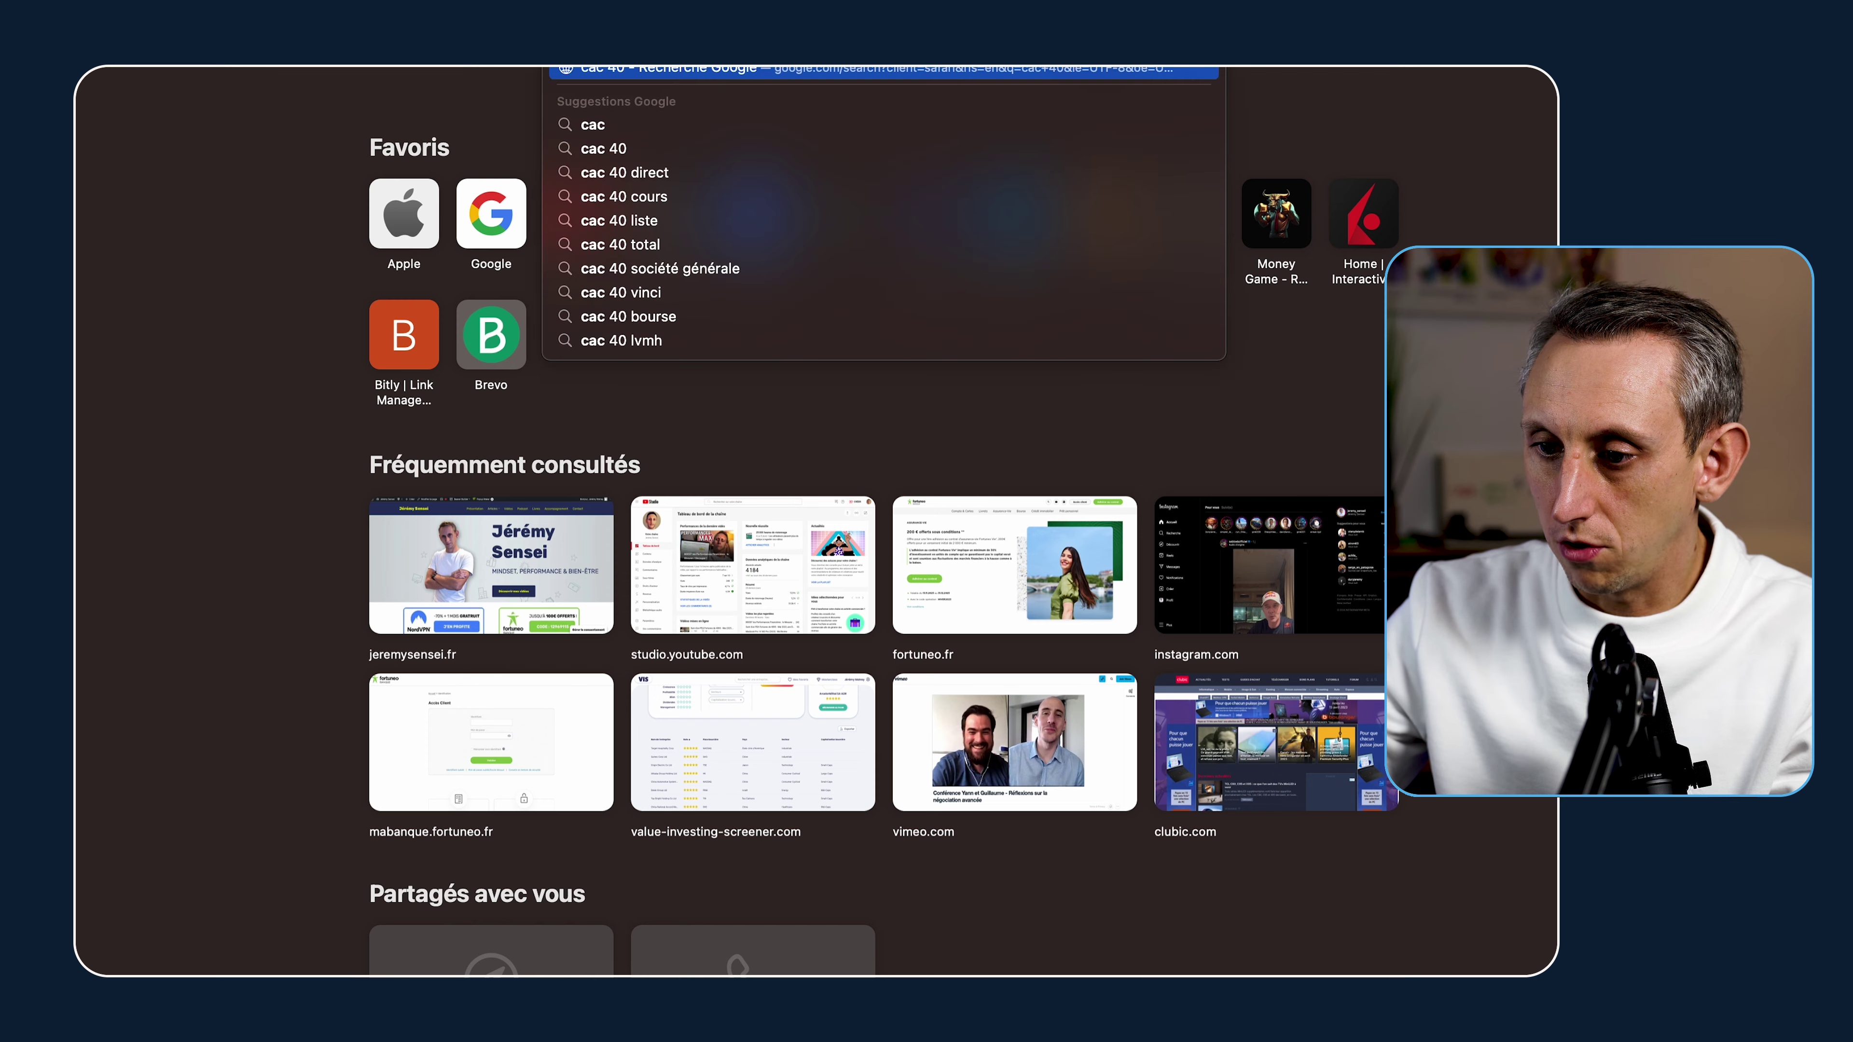
{"action": "type", "text": " cours"}
{"action": "key", "text": "Return"}
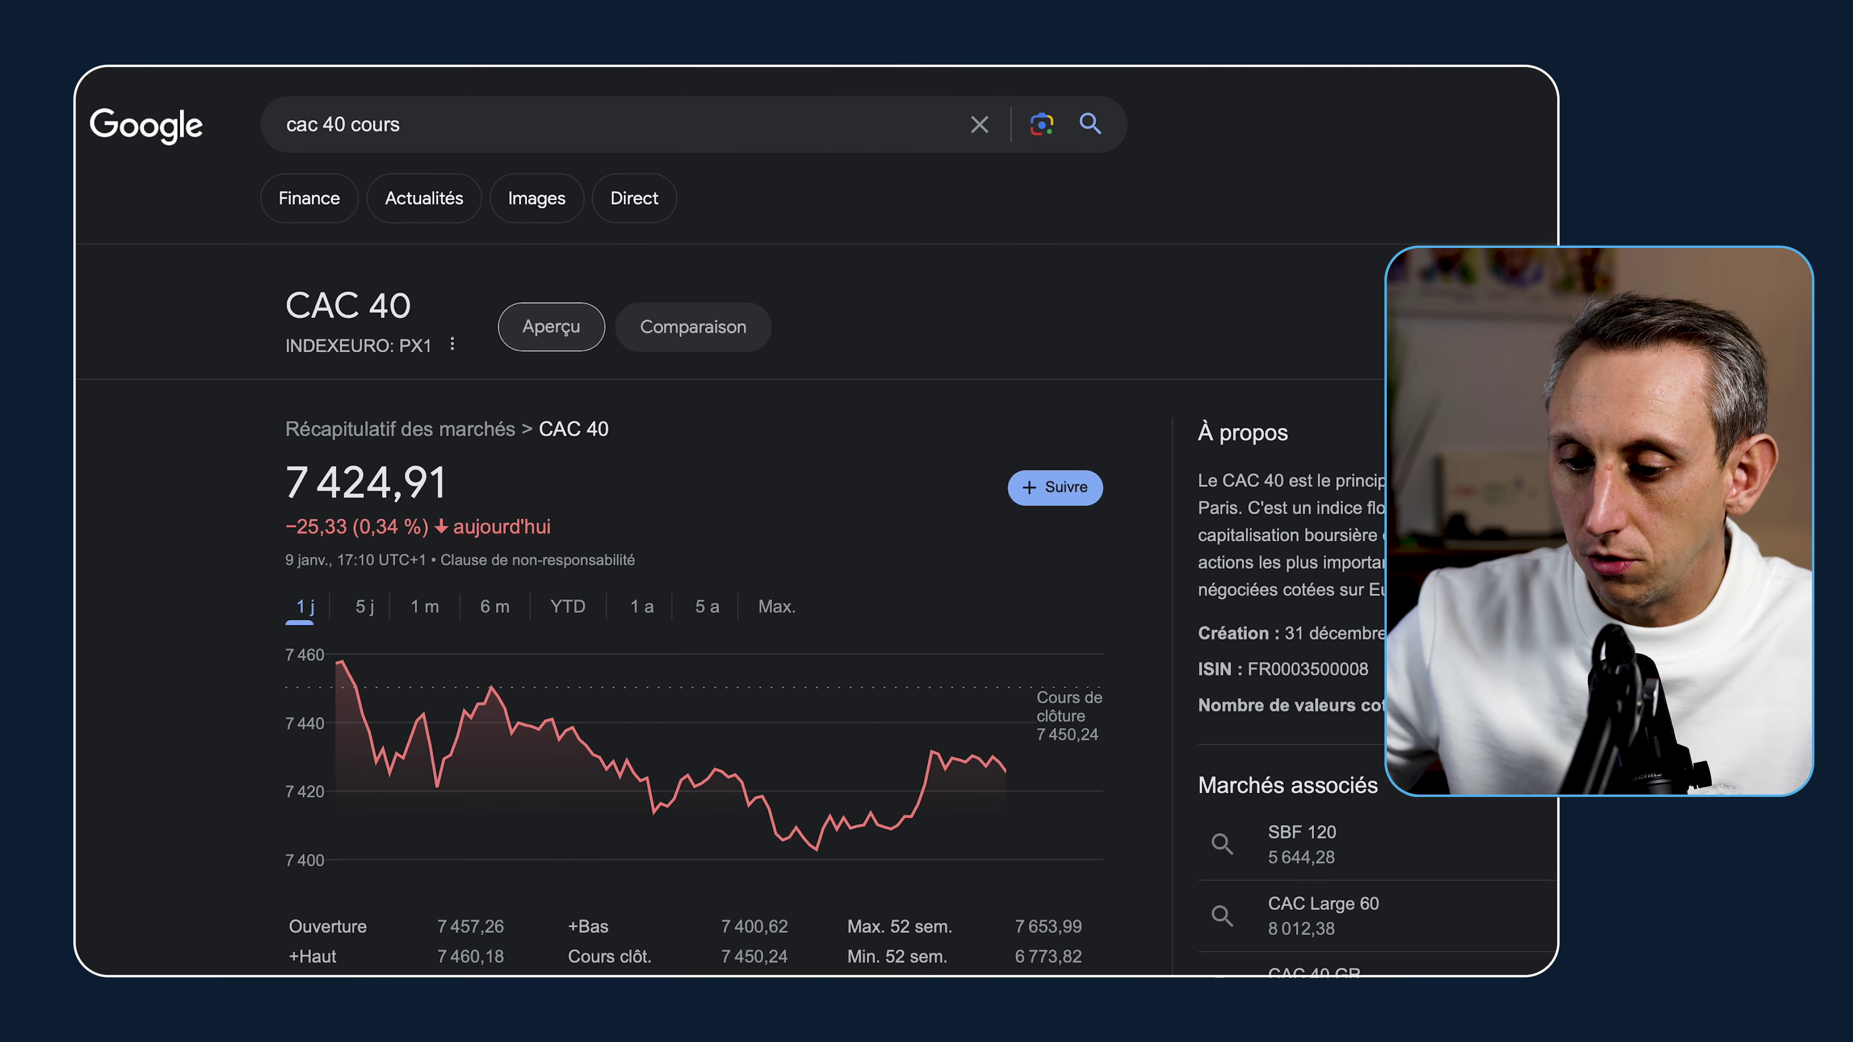
{"action": "left_click", "coordinate": [498, 607]}
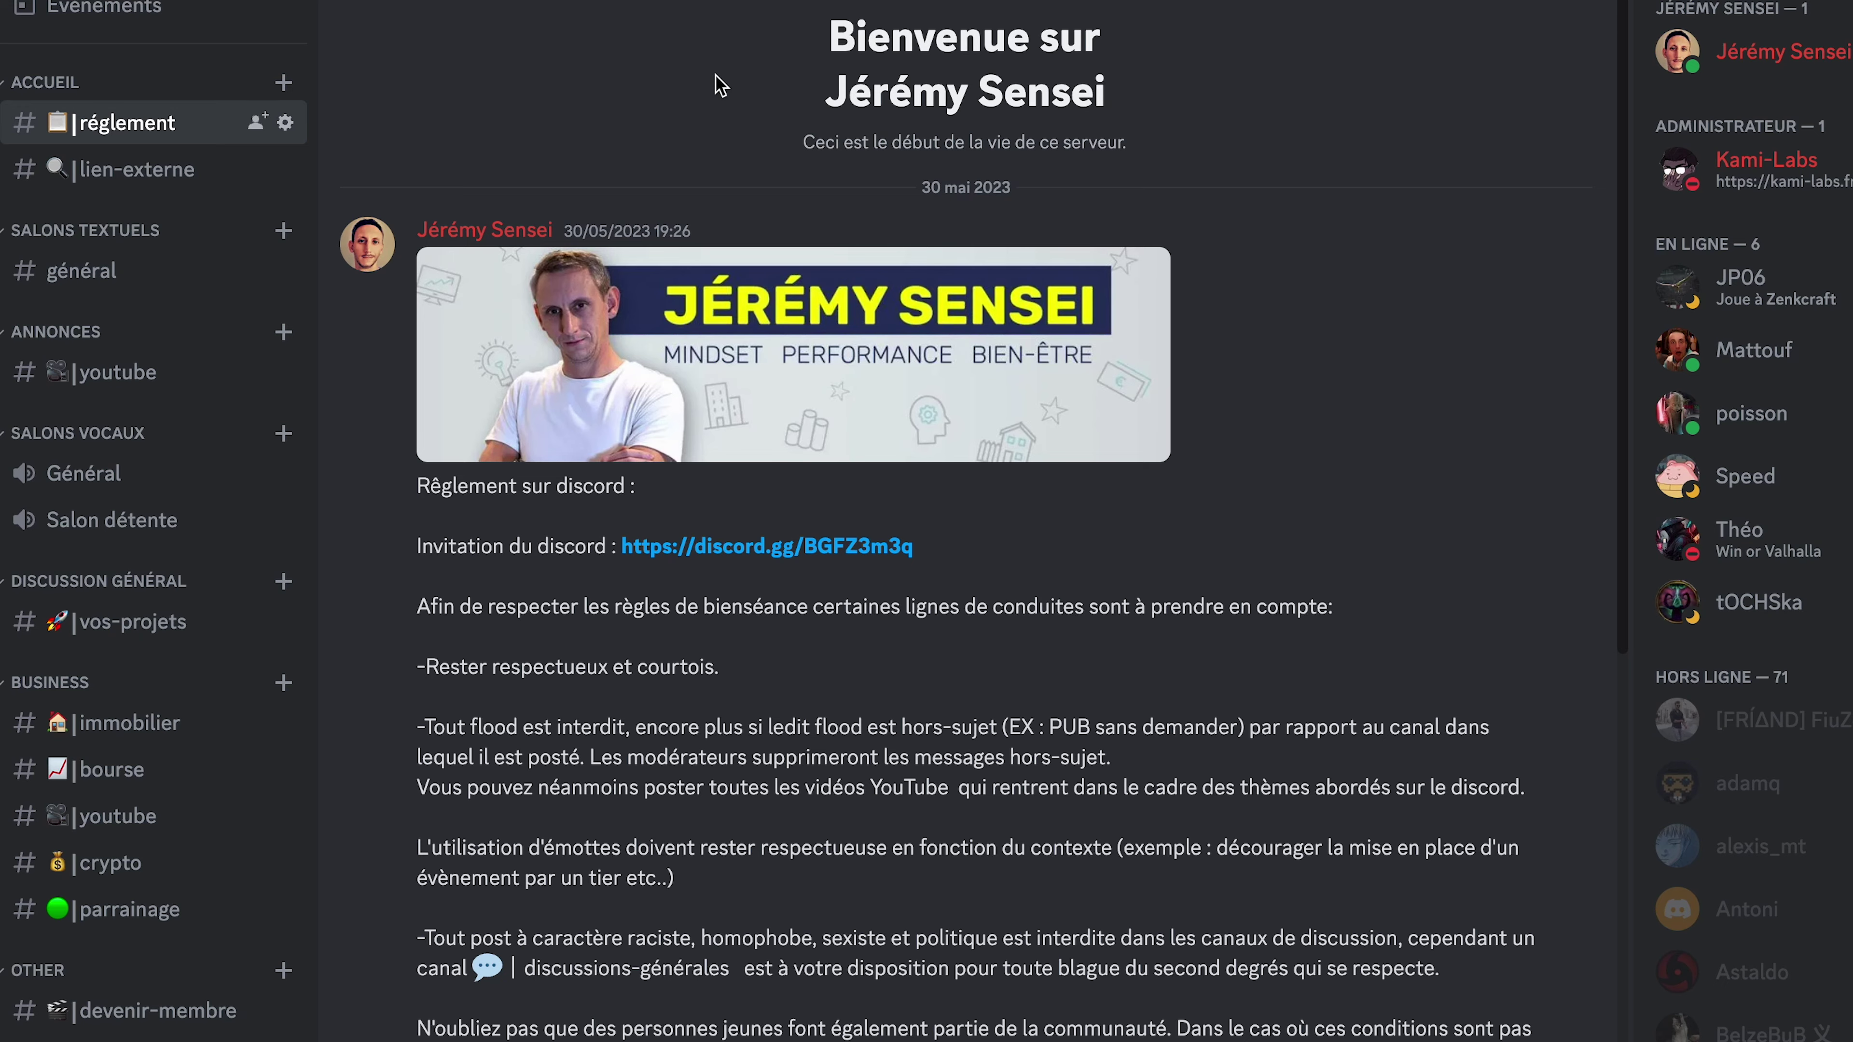
Step: Scroll down through the règlement channel to read the server rules
{"action": "scroll", "coordinate": [708, 310], "scroll_direction": "down", "scroll_amount": 2}
{"action": "scroll", "coordinate": [709, 311], "scroll_direction": "down", "scroll_amount": 1}
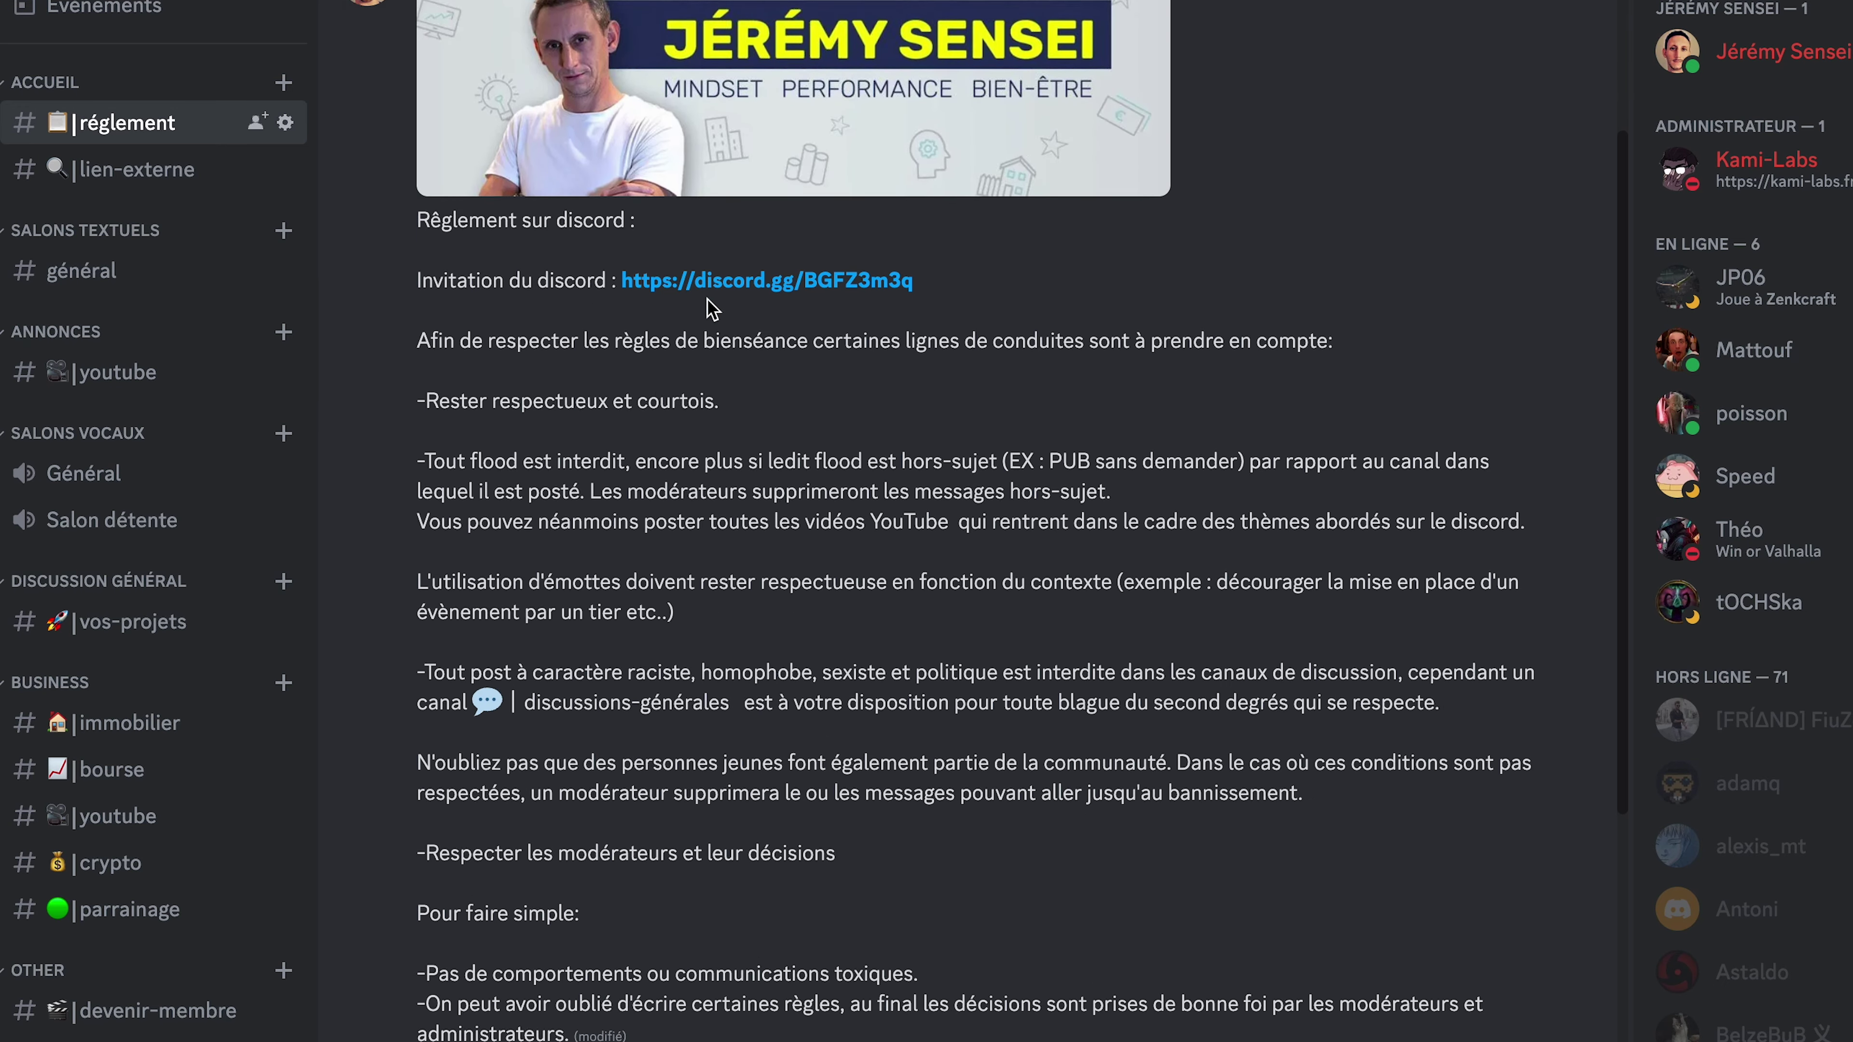
{"action": "scroll", "coordinate": [709, 310], "scroll_direction": "down", "scroll_amount": 2}
Step: Switch to the youtube announcements channel and scroll back through its earlier posts
{"action": "left_click", "coordinate": [140, 373]}
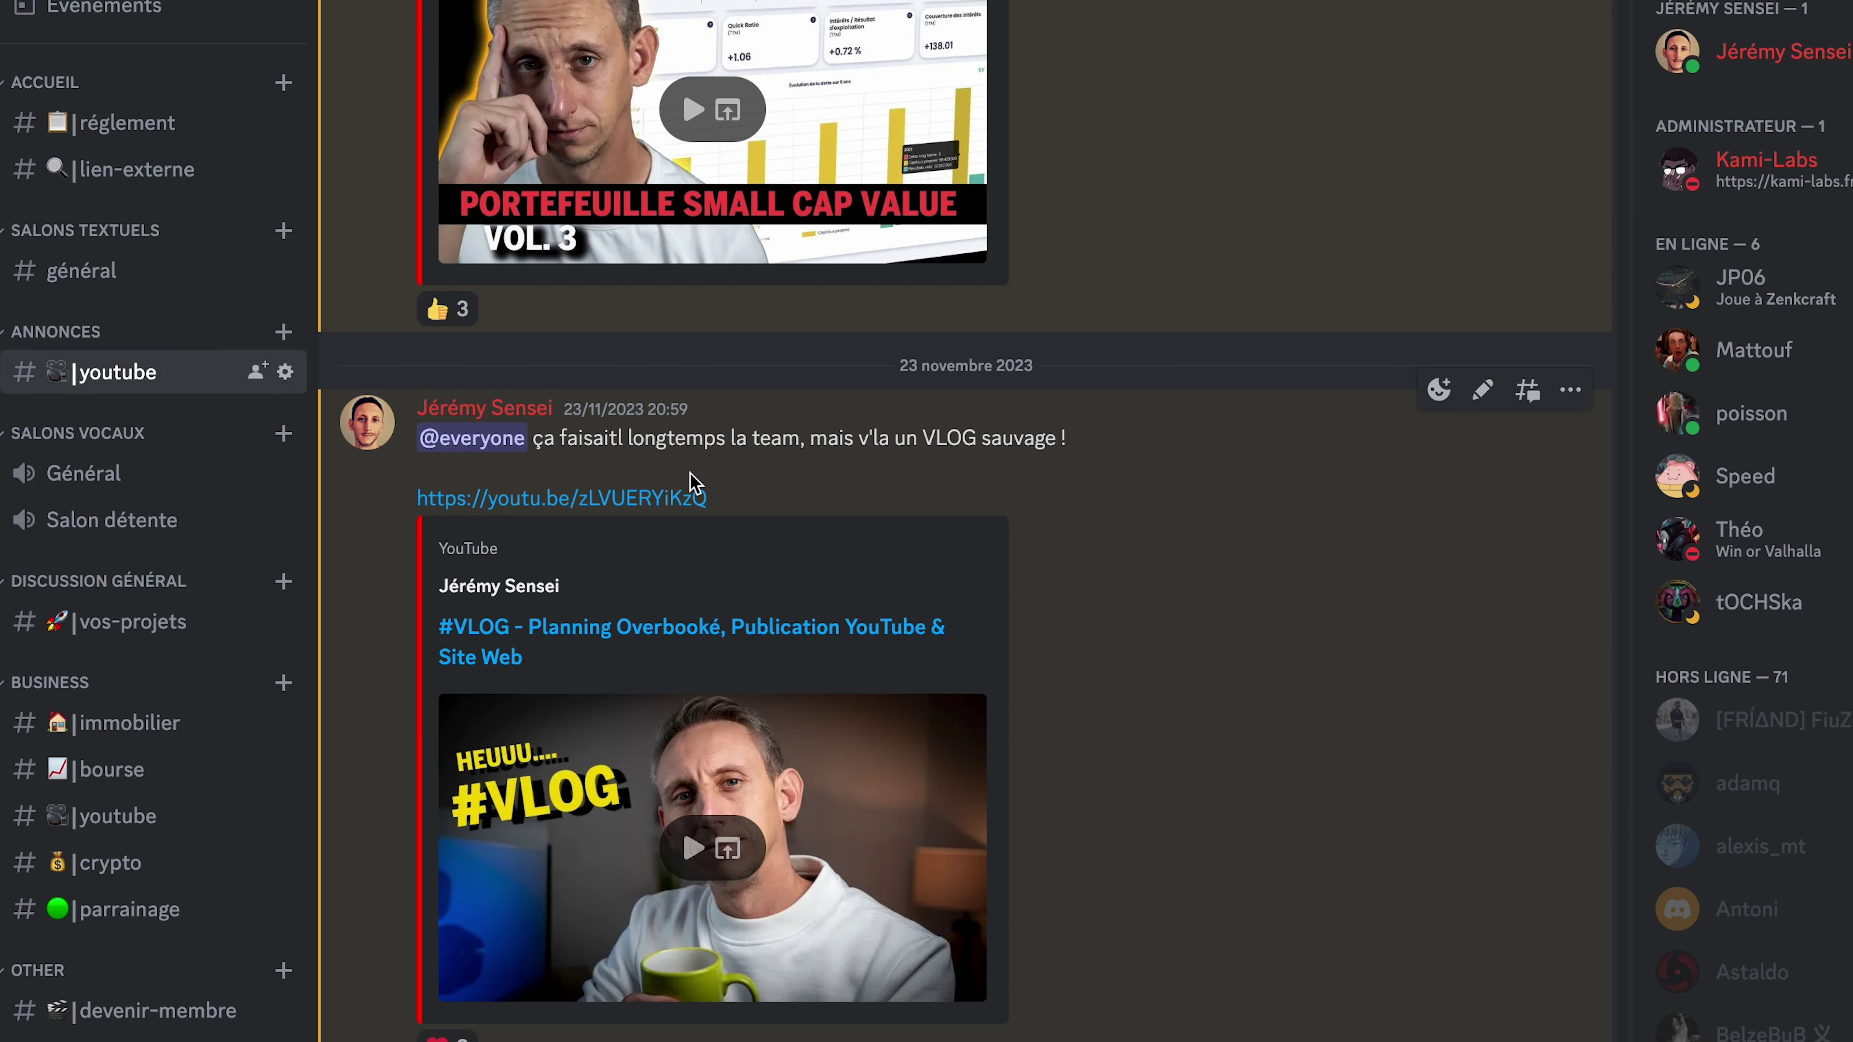
{"action": "scroll", "coordinate": [744, 527], "scroll_direction": "up", "scroll_amount": 1}
{"action": "scroll", "coordinate": [744, 527], "scroll_direction": "up", "scroll_amount": 2}
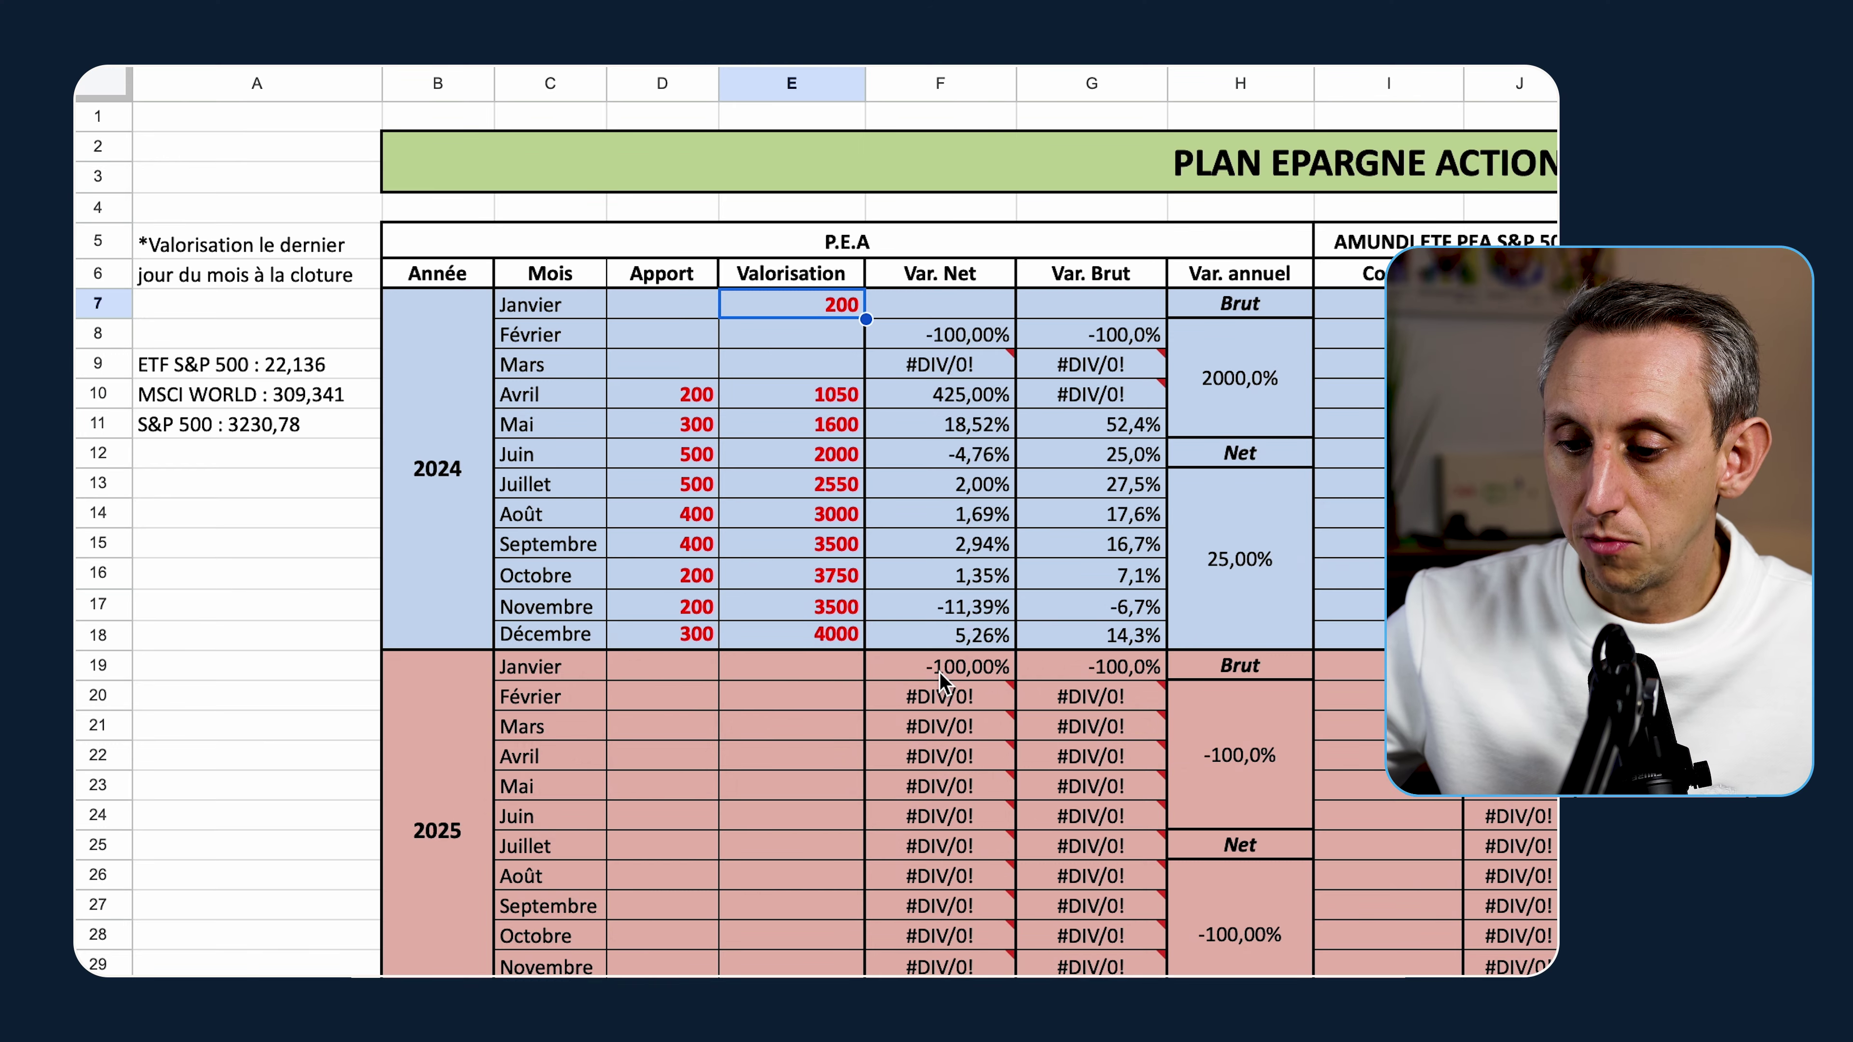
{"action": "left_click", "coordinate": [686, 427]}
{"action": "left_click", "coordinate": [817, 424]}
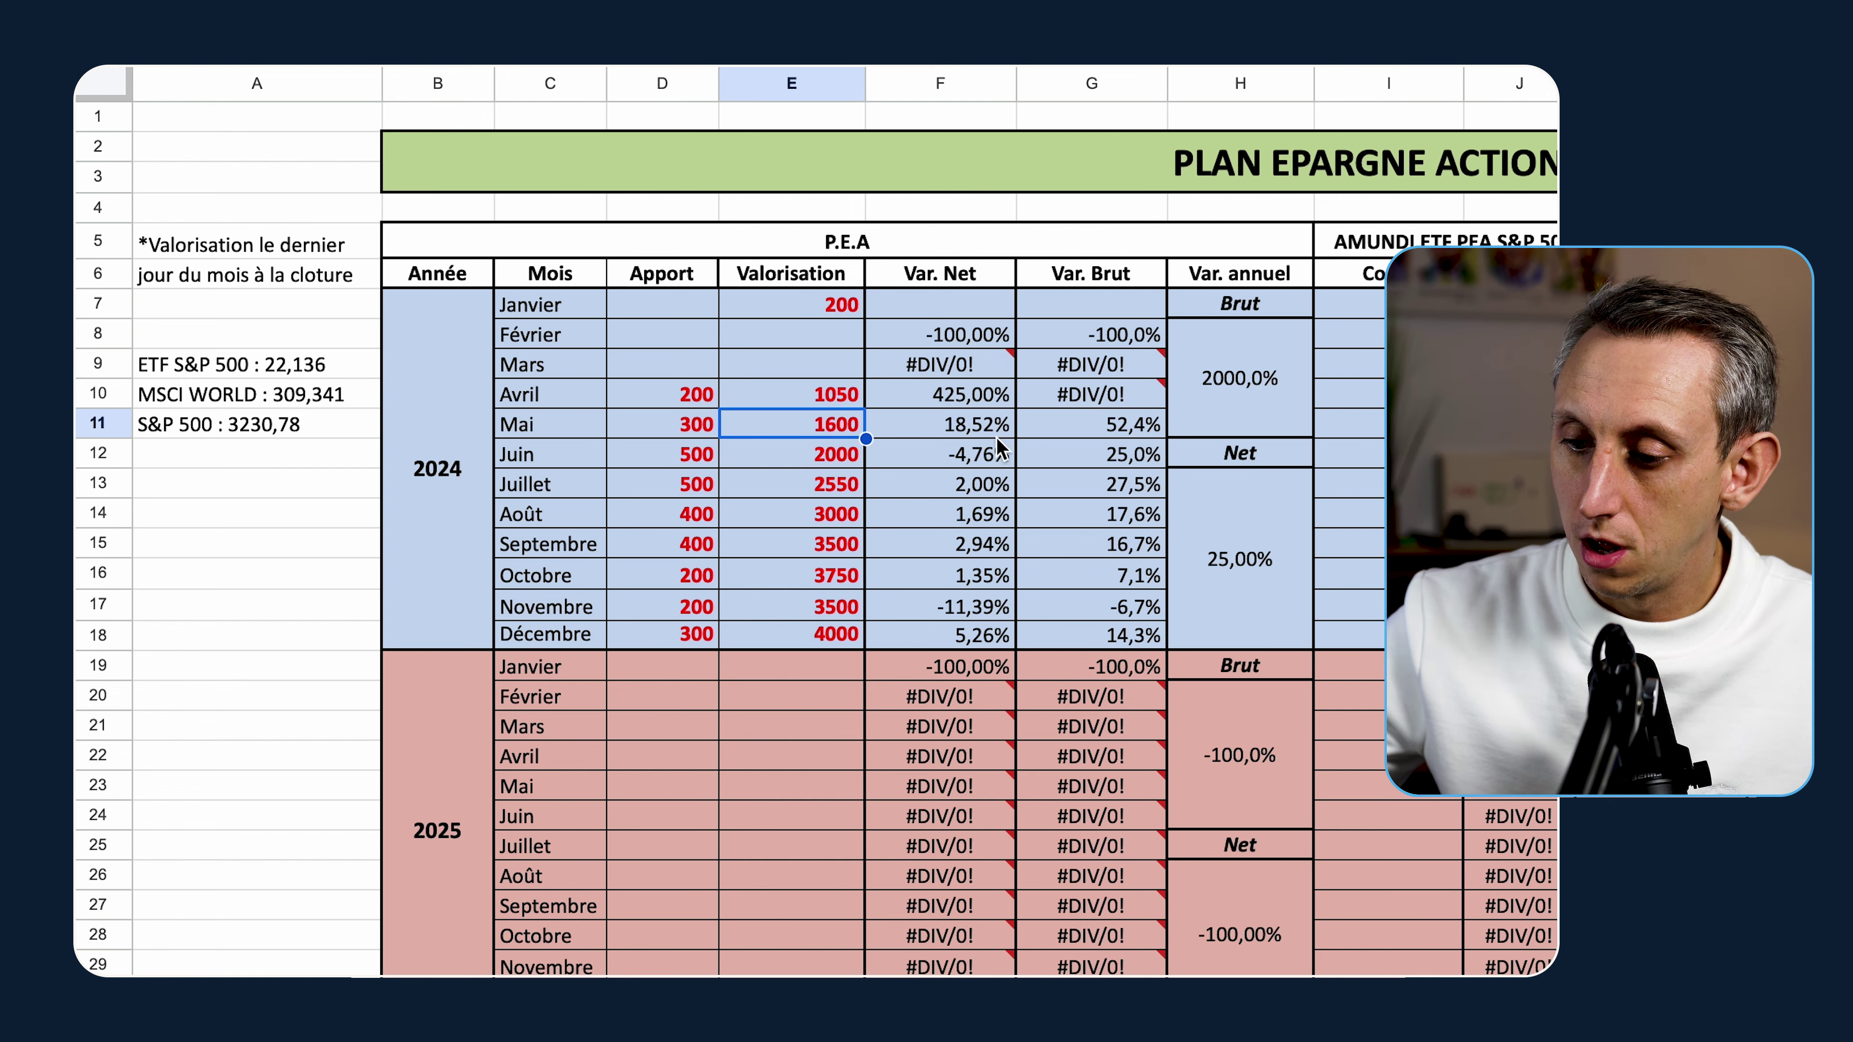
{"action": "scroll", "coordinate": [992, 463], "scroll_direction": "right", "scroll_amount": 5}
{"action": "scroll", "coordinate": [1028, 423], "scroll_direction": "right", "scroll_amount": 5}
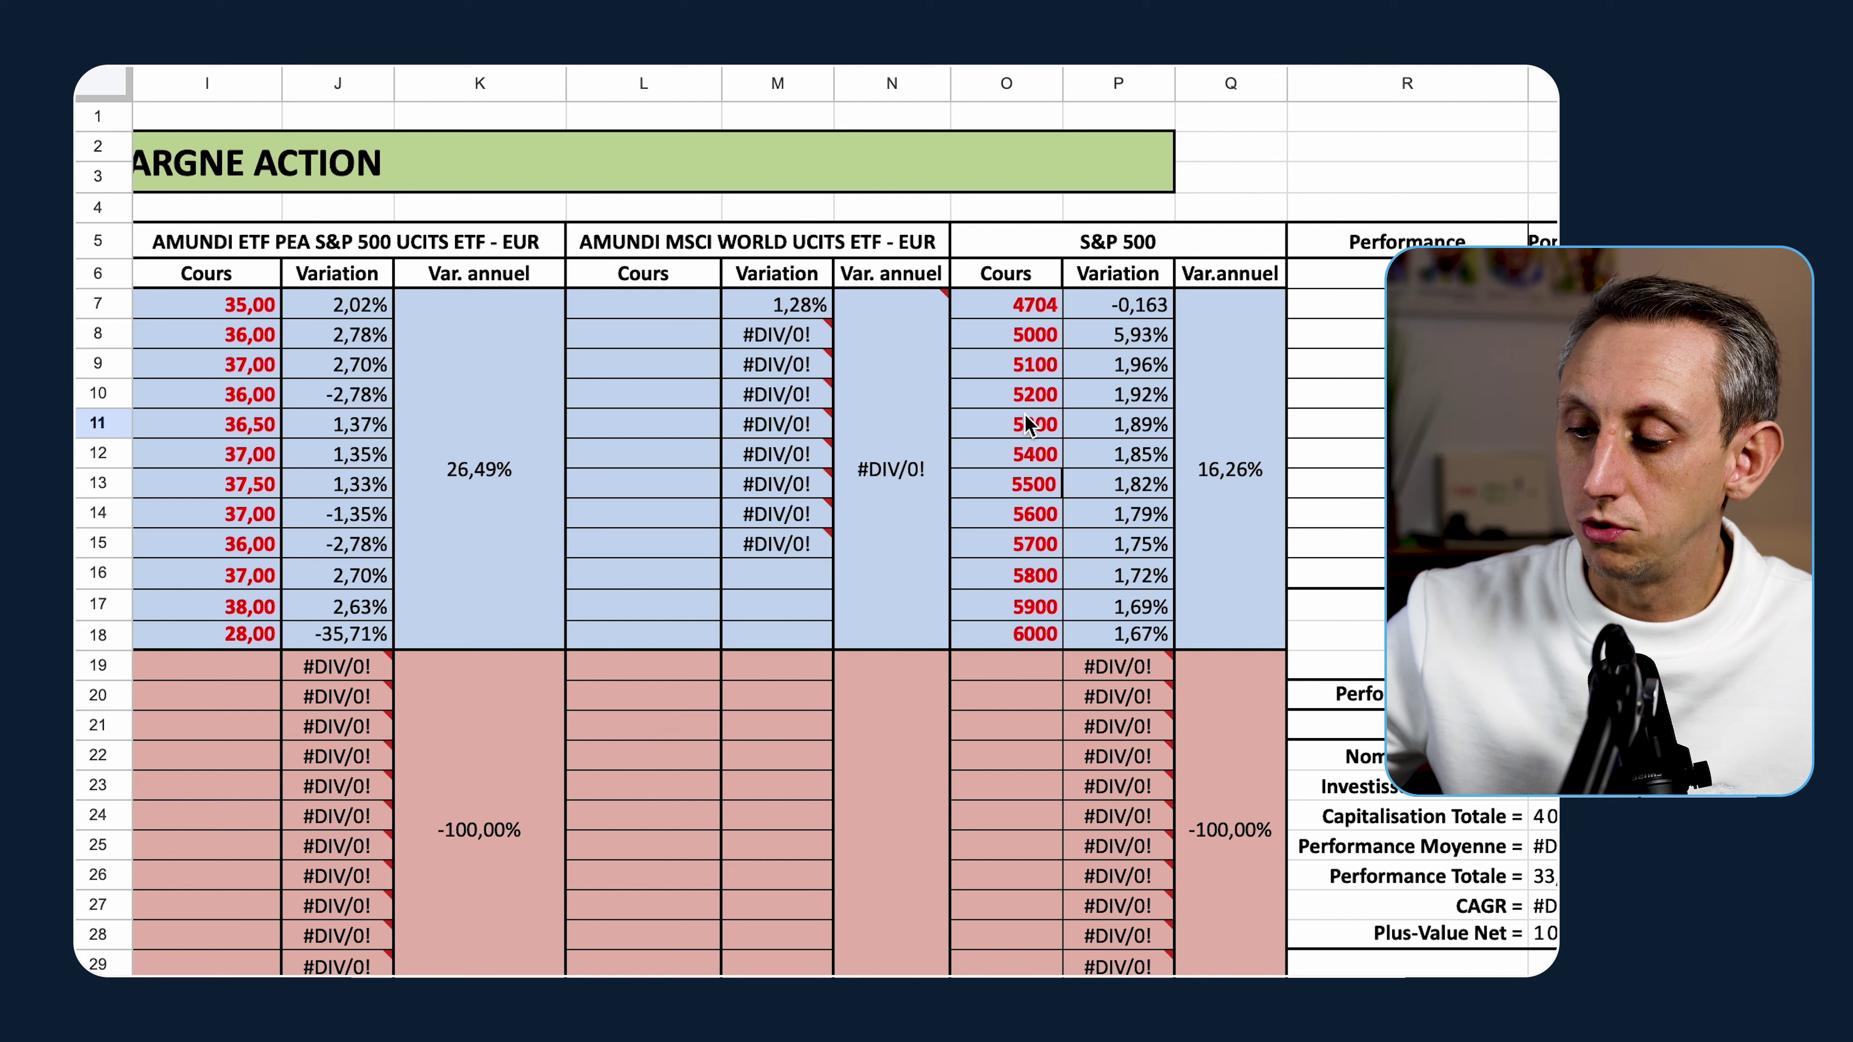
{"action": "scroll", "coordinate": [829, 466], "scroll_direction": "left", "scroll_amount": 10}
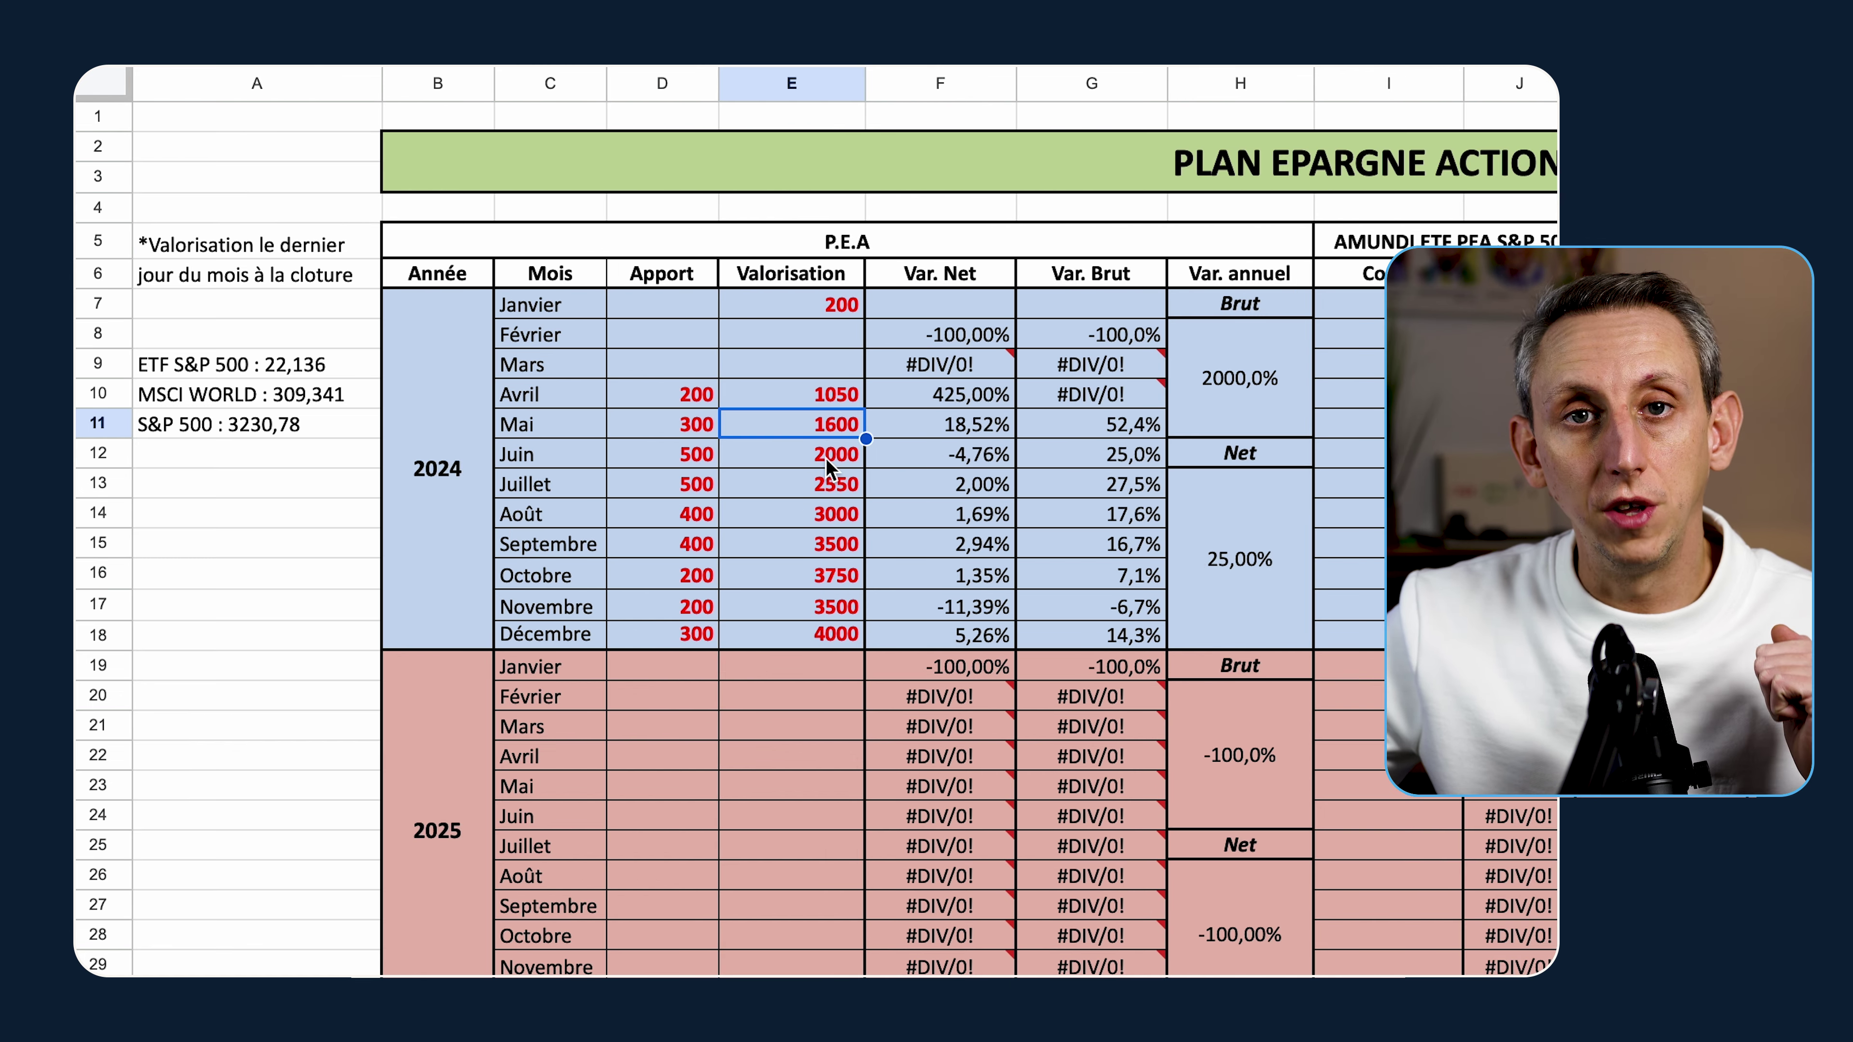